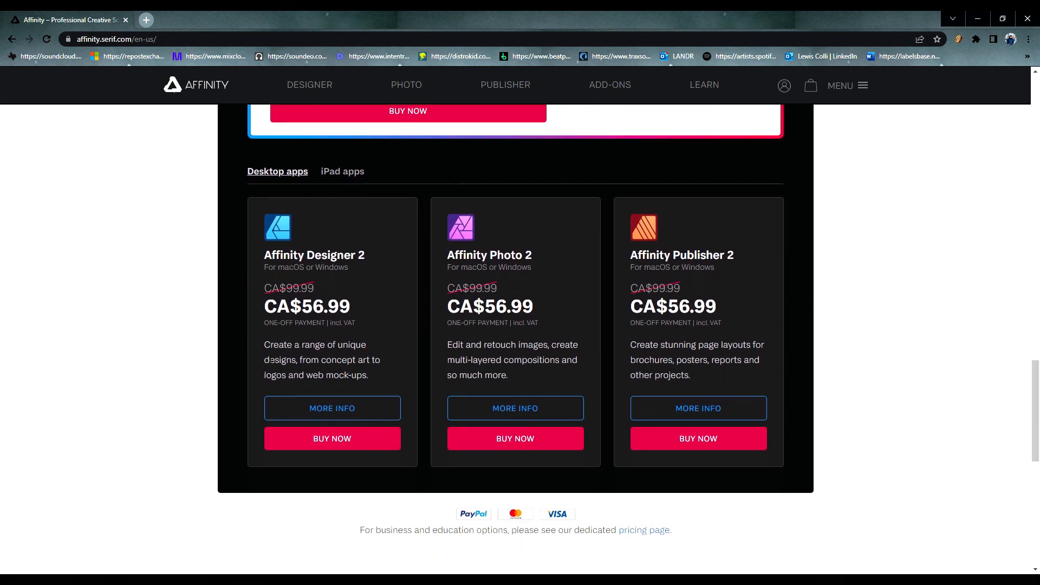
Step: Browse the Affinity website and open the Affinity Designer 2 product page to read about its features
drag(1036, 427, 1022, 221)
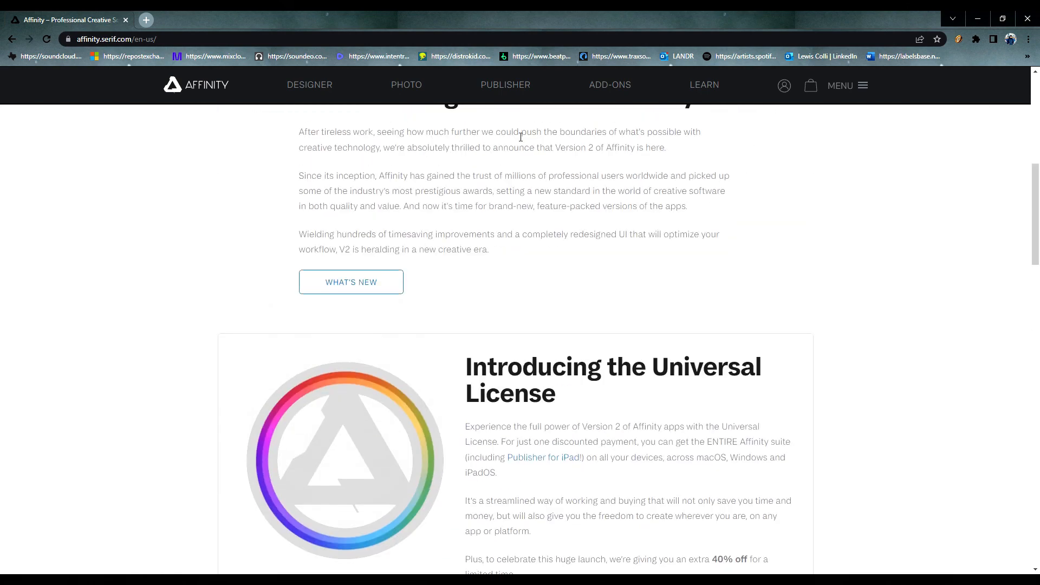
click(314, 90)
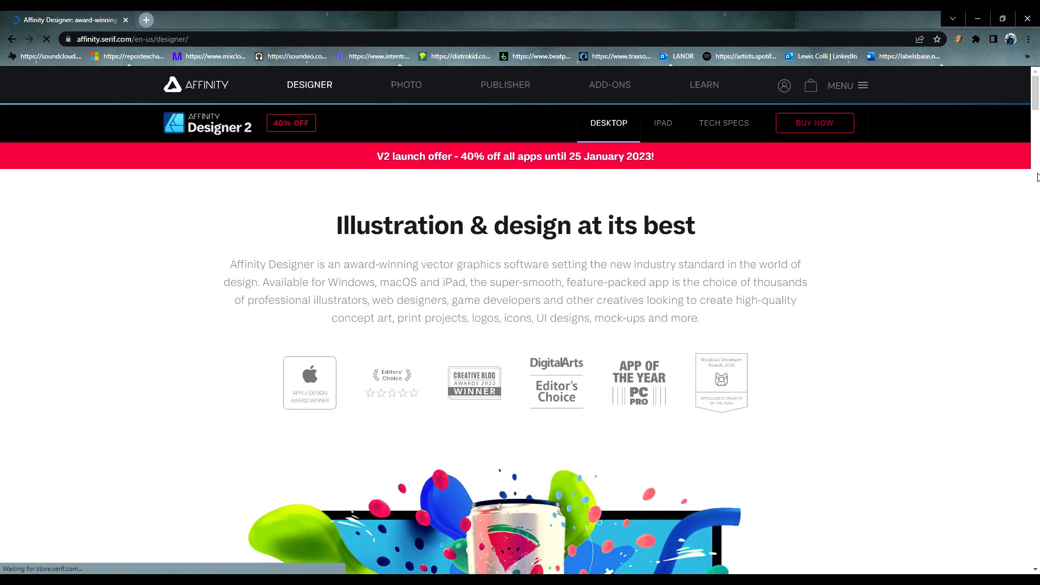
drag(1037, 93, 1037, 201)
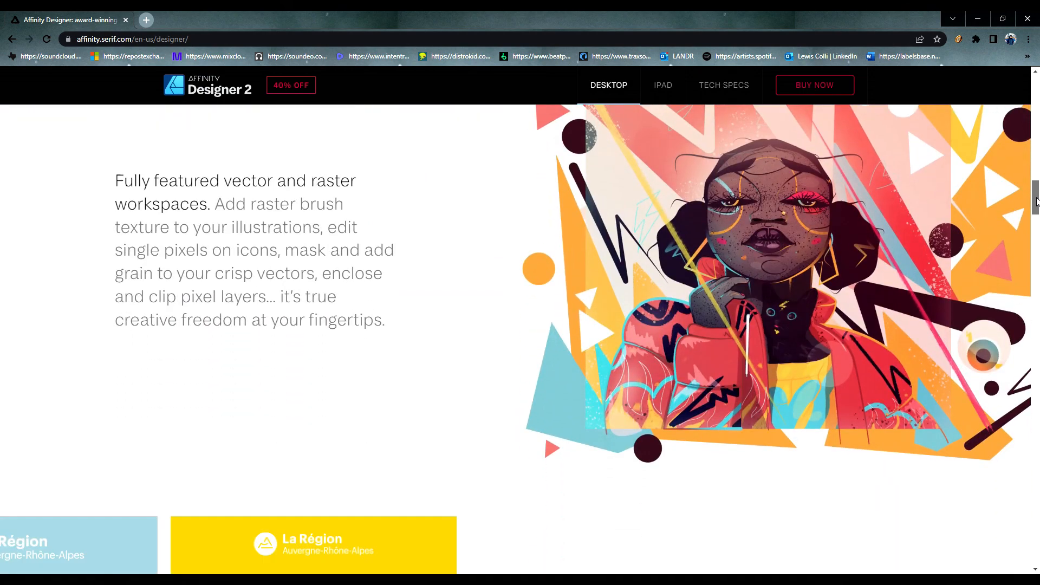
drag(1038, 202, 1038, 266)
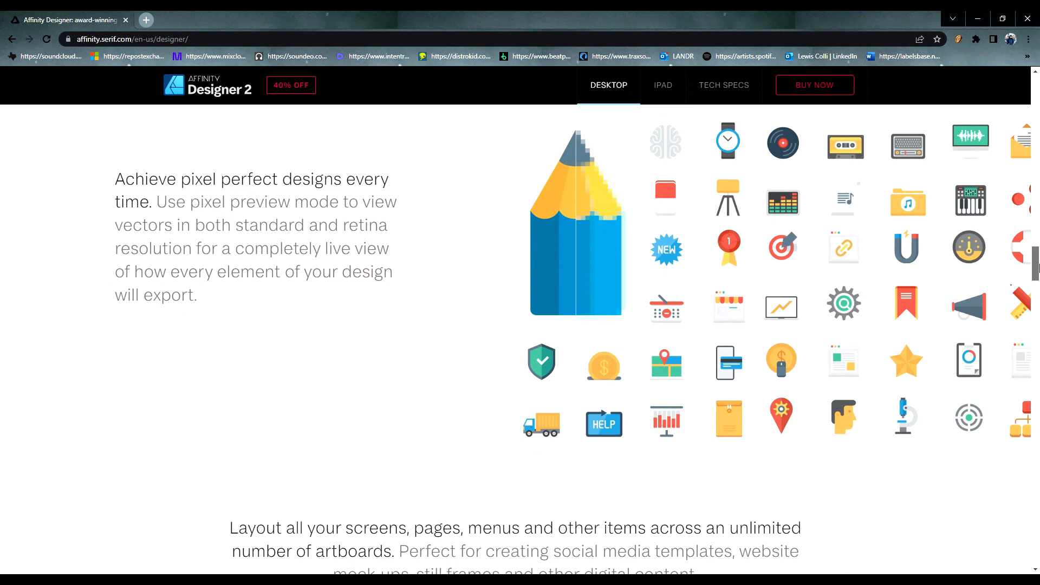
drag(1038, 266, 1038, 276)
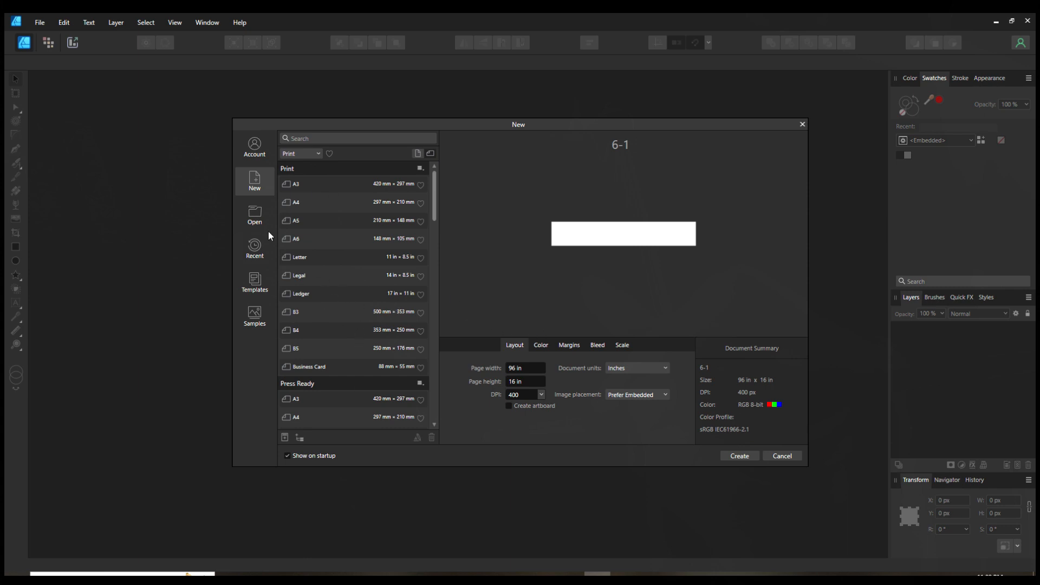
Step: Preview several print presets, such as A3, A5, Legal and Business Card, in the New document dialog
click(296, 187)
click(298, 223)
click(307, 274)
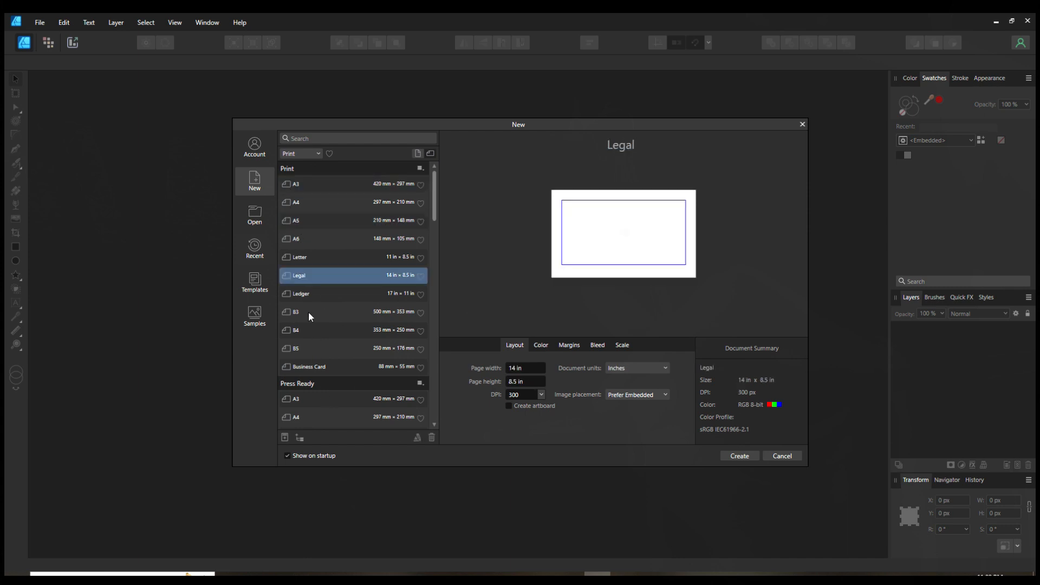
click(310, 367)
Step: Select the custom 6-1 (Large) preset, 96 × 16 in, for the new document
scroll(347, 319, down, 3)
scroll(380, 329, up, 2)
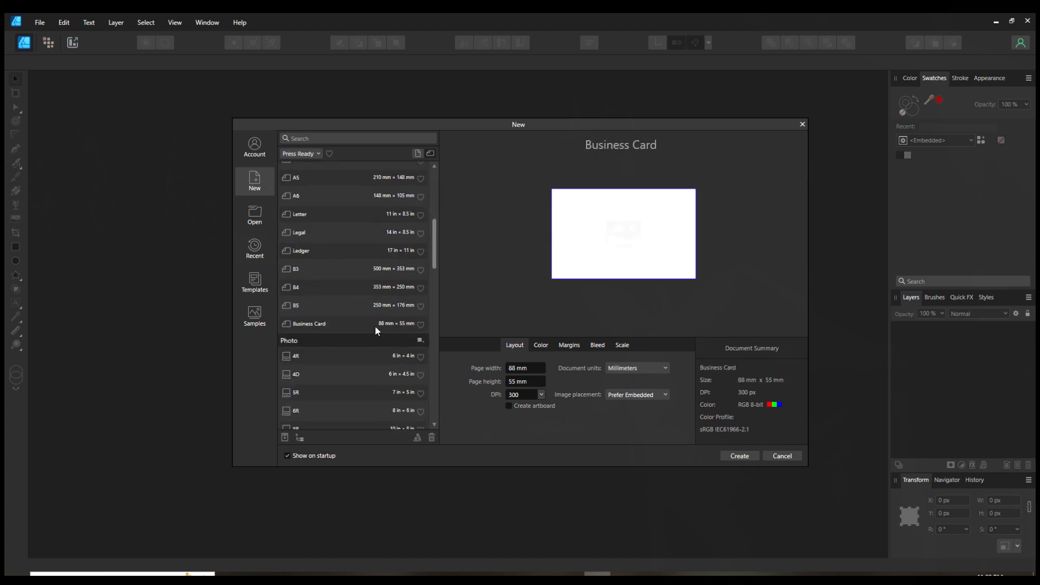
scroll(317, 233, down, 3)
scroll(312, 217, down, 4)
scroll(319, 291, down, 5)
scroll(352, 346, down, 8)
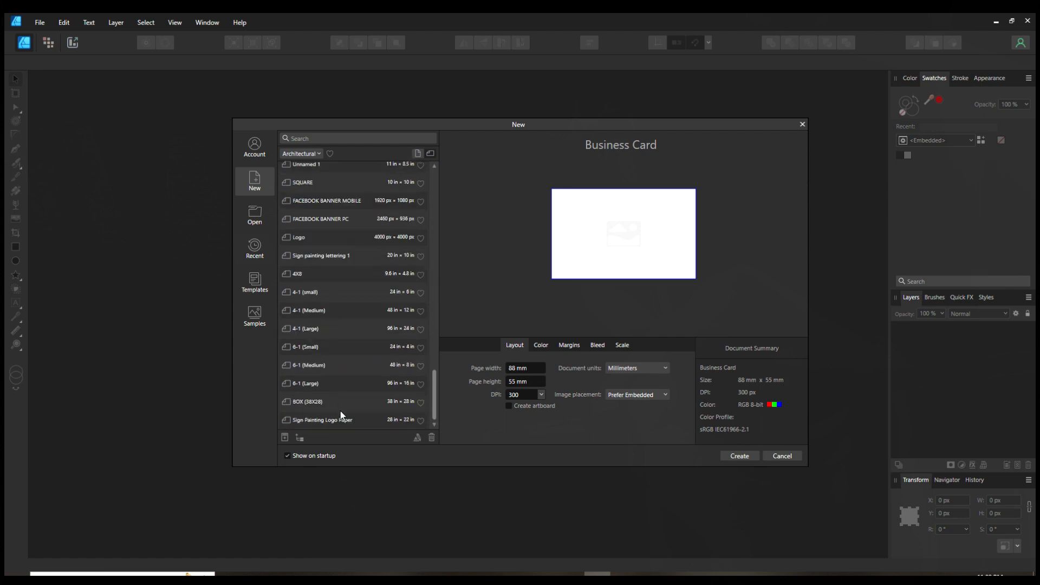
click(320, 384)
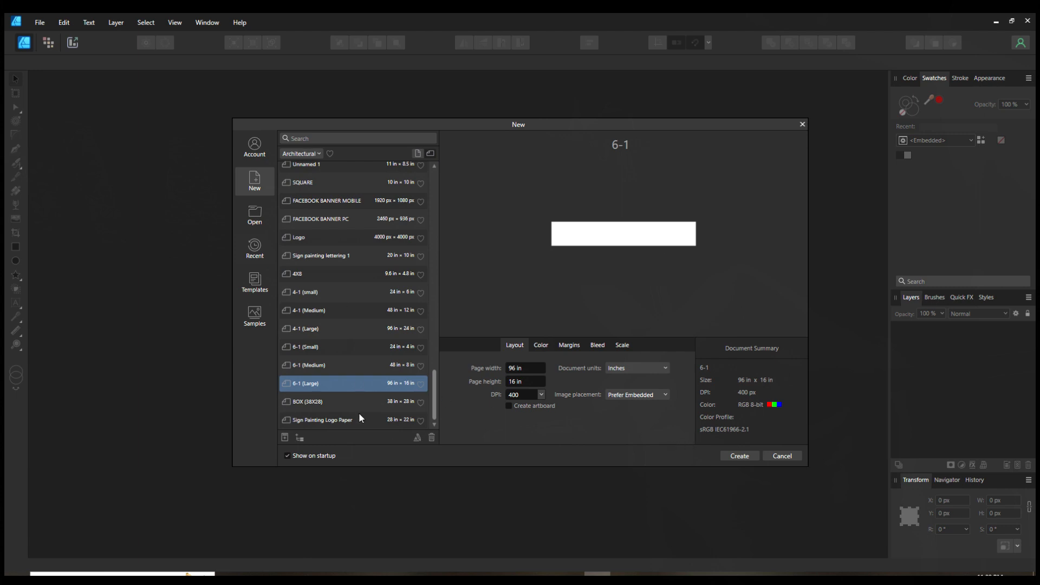
Step: Shorten the page width and then set it back to 96 in
click(512, 369)
key(Delete)
key(Return)
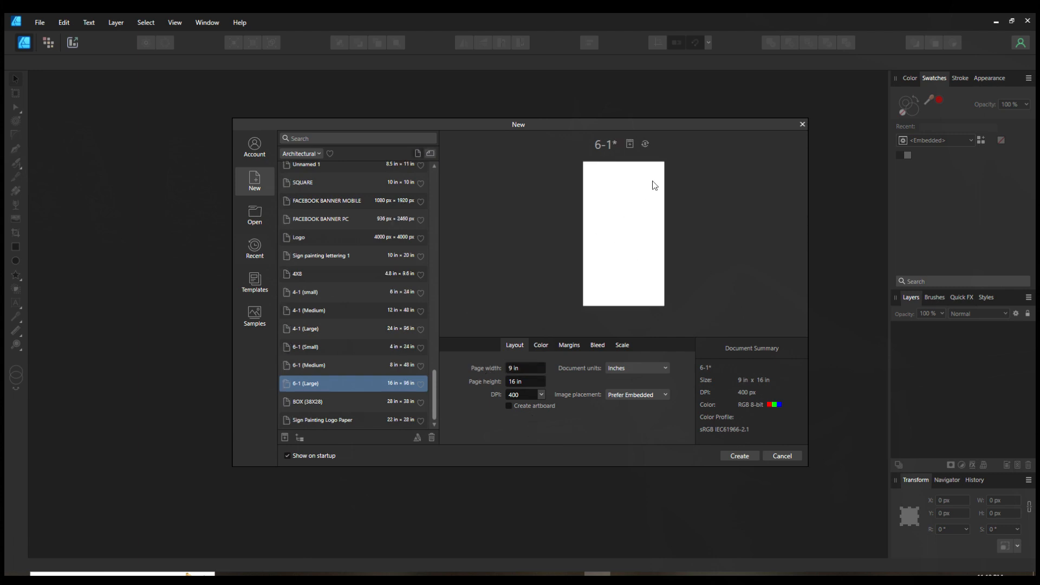
click(512, 368)
text(6)
key(Return)
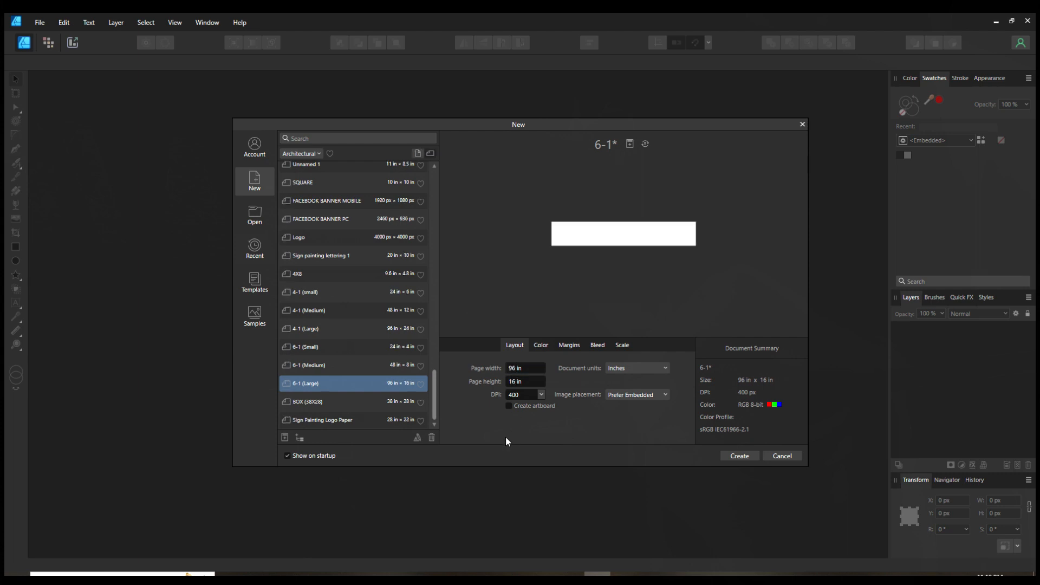
Step: Switch the document units to Points and then back to Inches
click(625, 368)
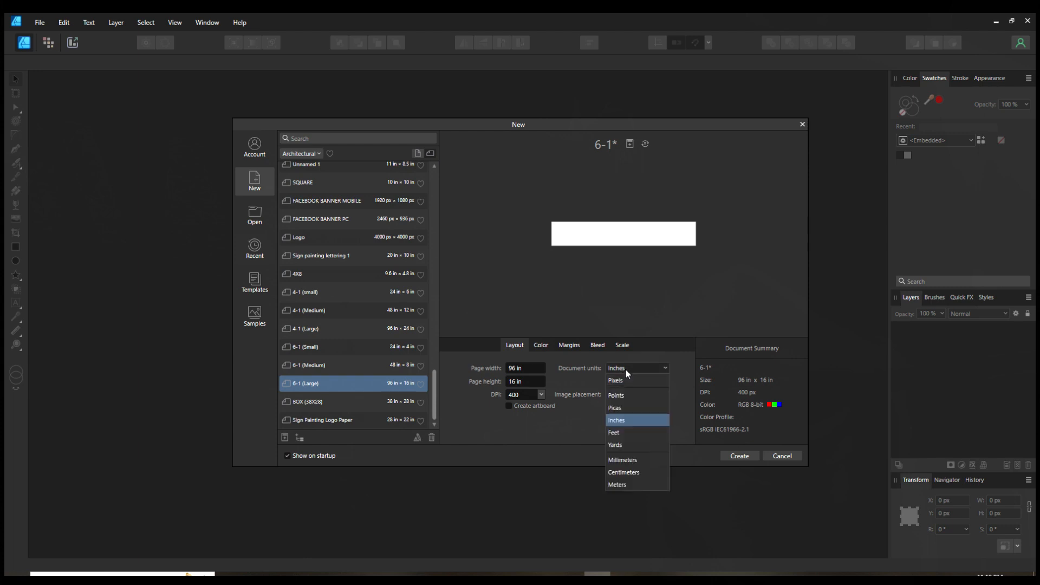
click(620, 396)
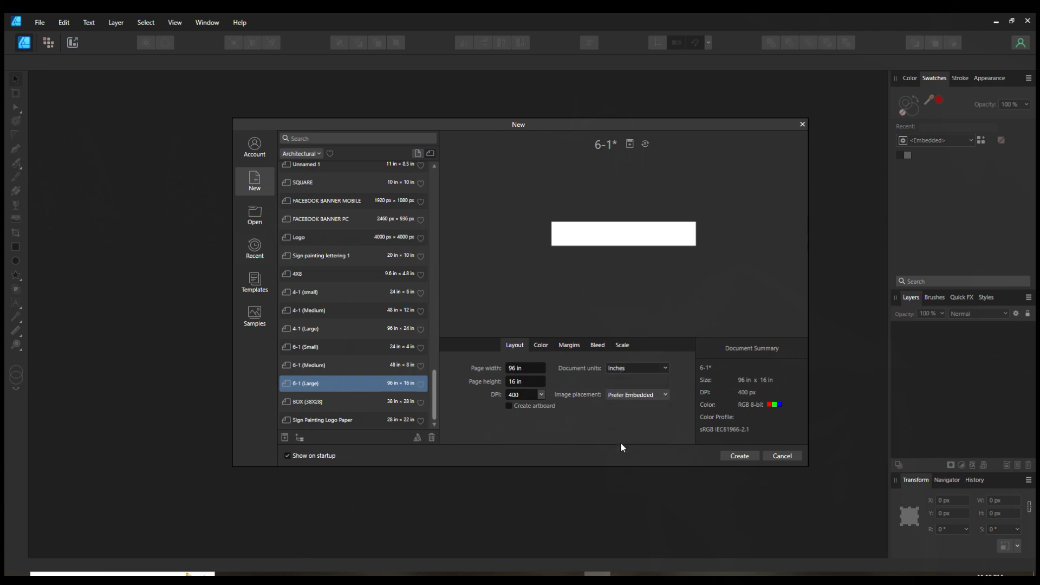
click(619, 366)
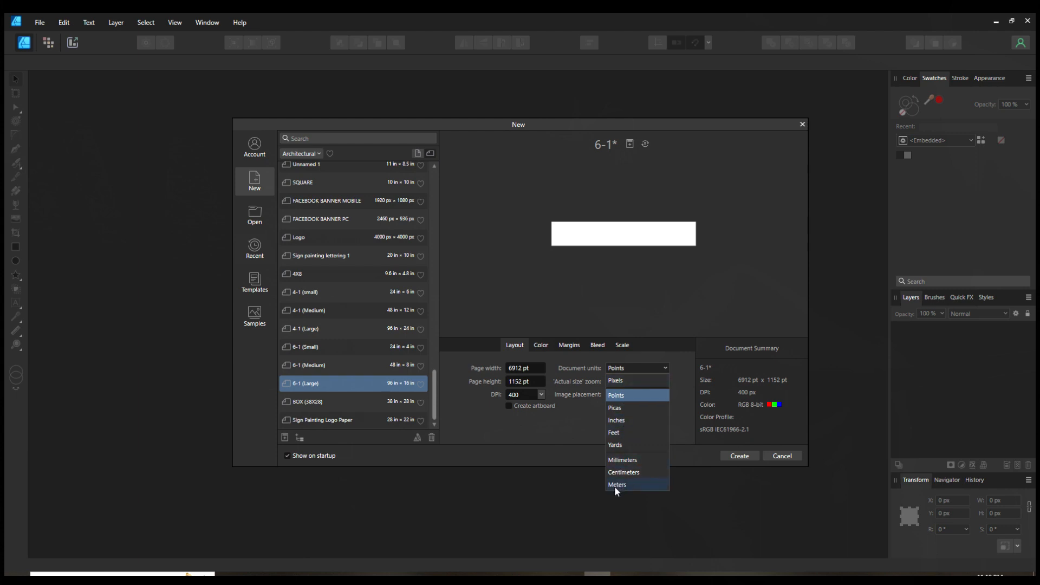
click(616, 421)
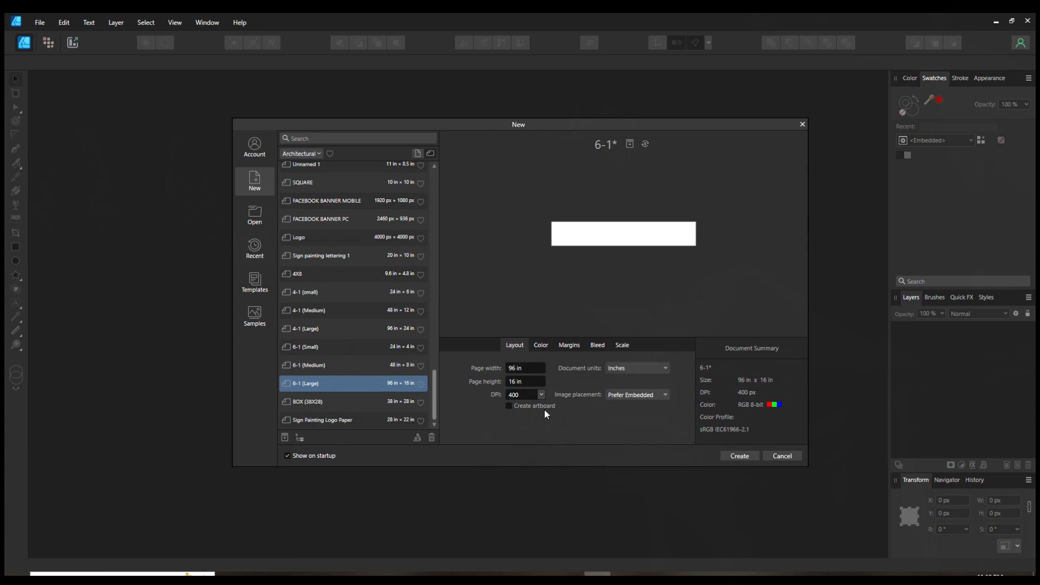
Step: Review the Color, Margins, Bleed and Scale options, then create the 96 × 16 in document
click(540, 346)
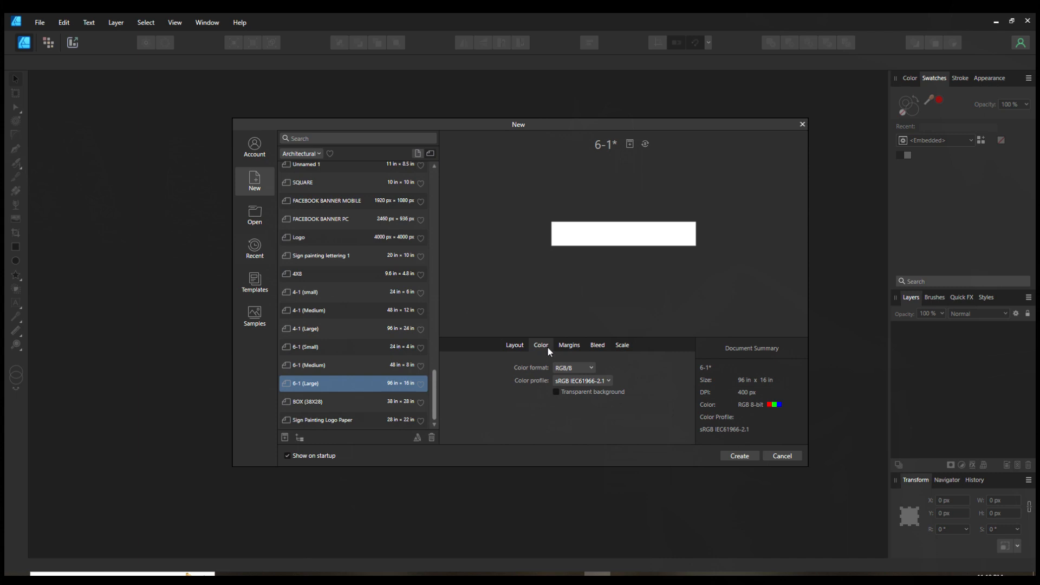
click(563, 345)
click(596, 345)
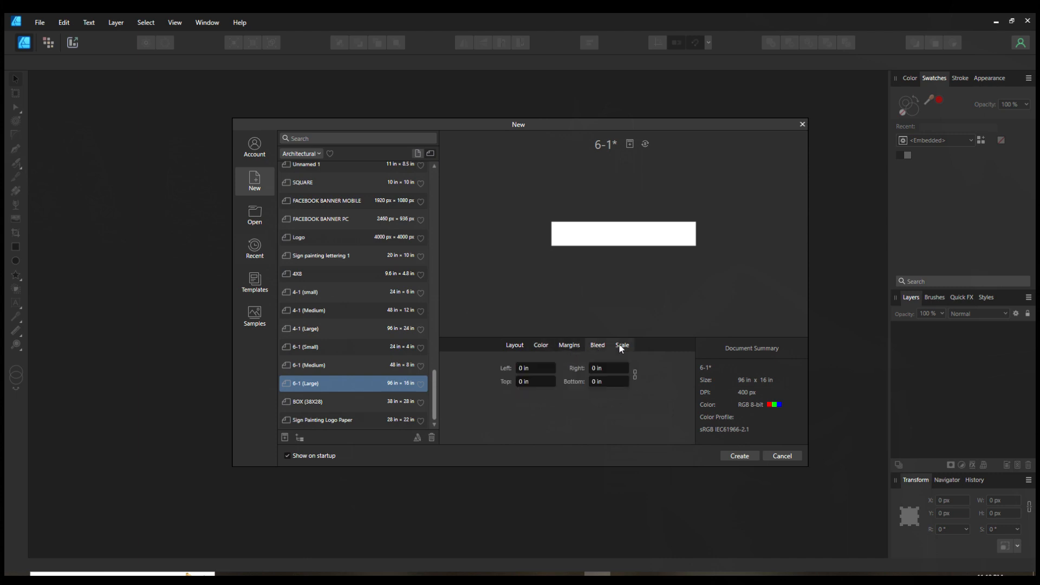
click(622, 347)
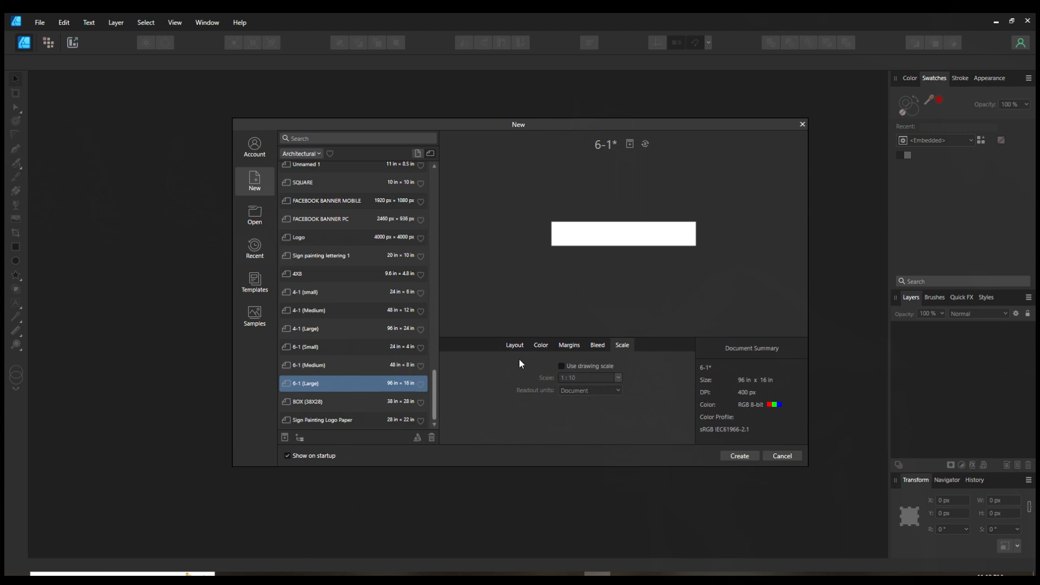
click(515, 346)
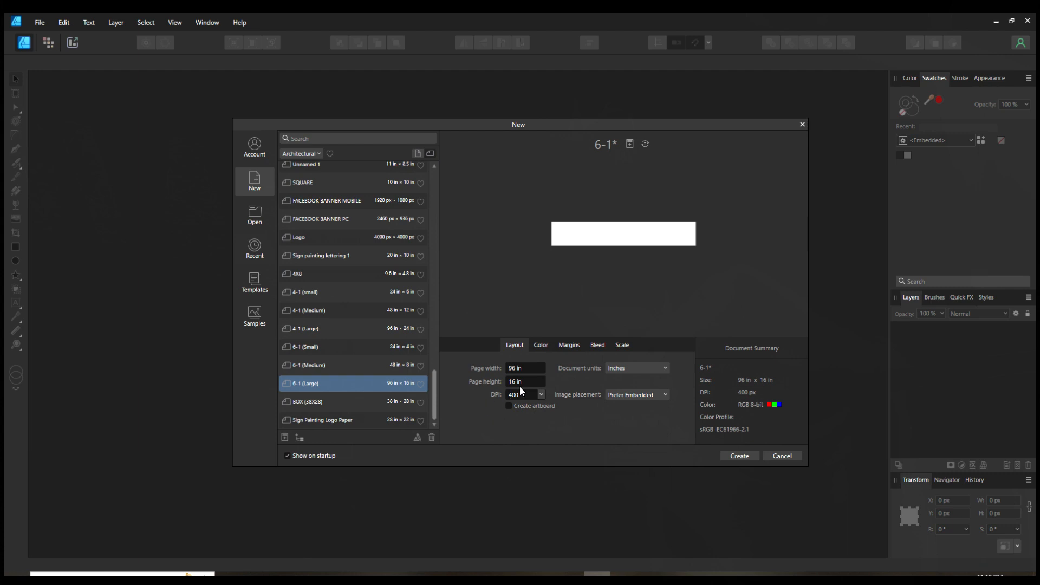
click(740, 457)
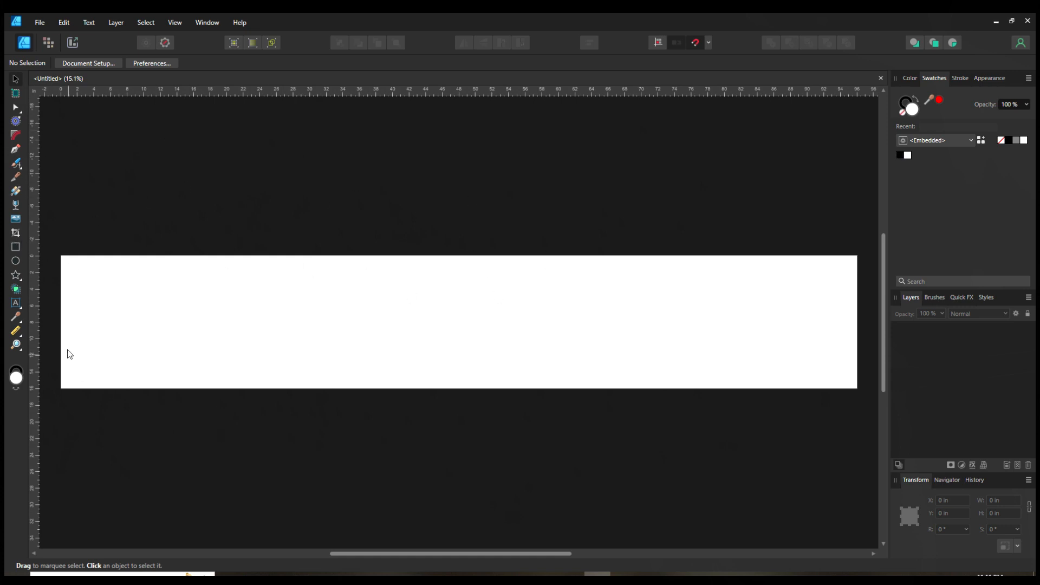
Step: Demonstrate the Rectangle tool by drawing two rectangles on the page and removing each one
click(16, 109)
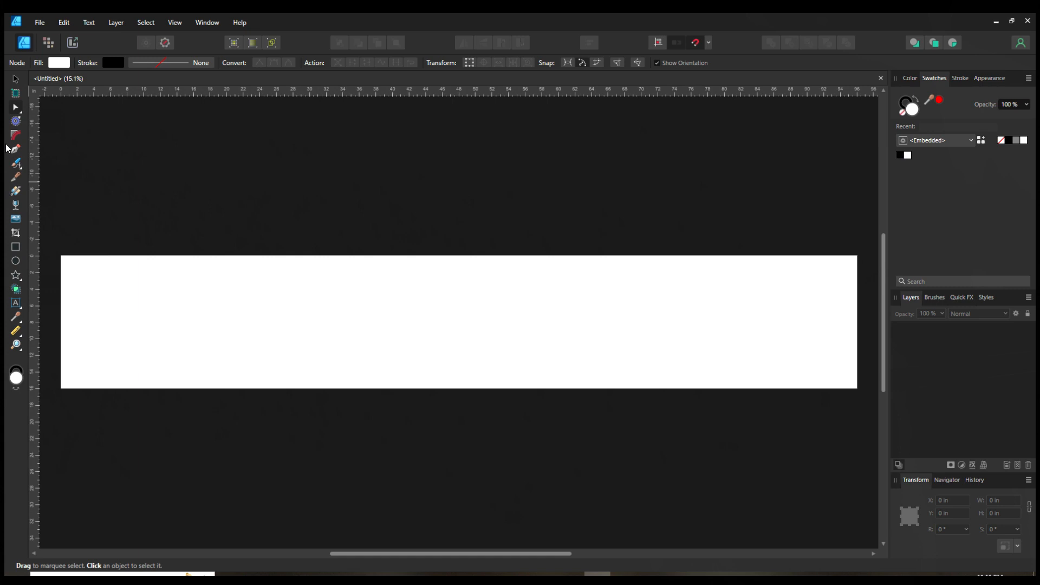
click(15, 248)
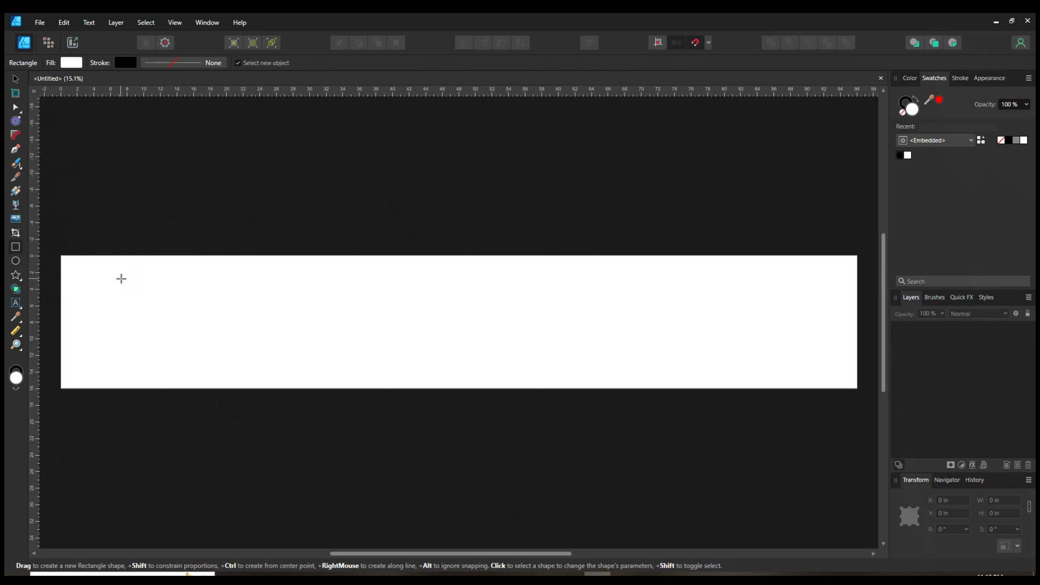
drag(121, 276, 339, 362)
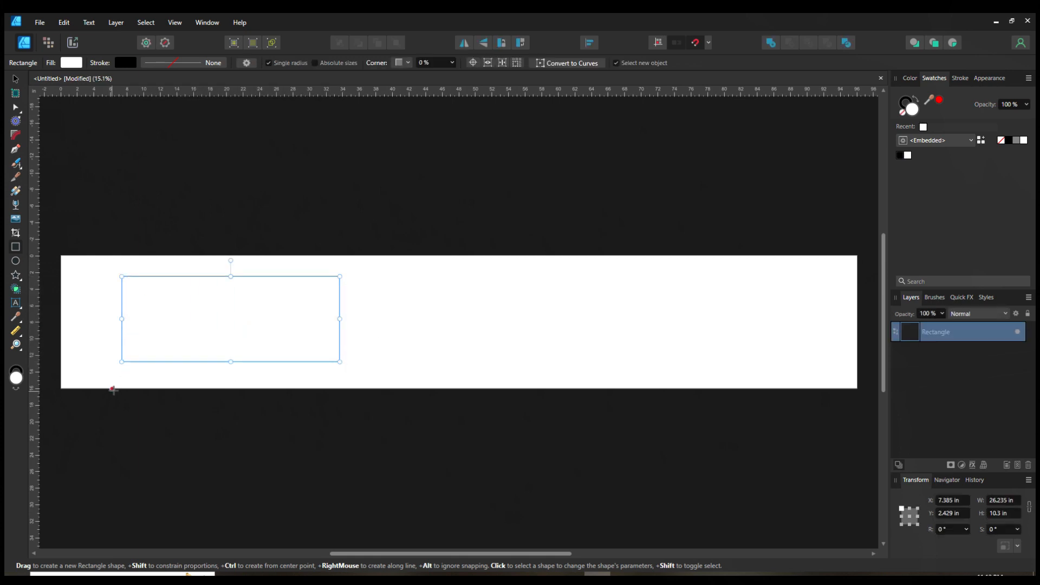
key(ctrl+z)
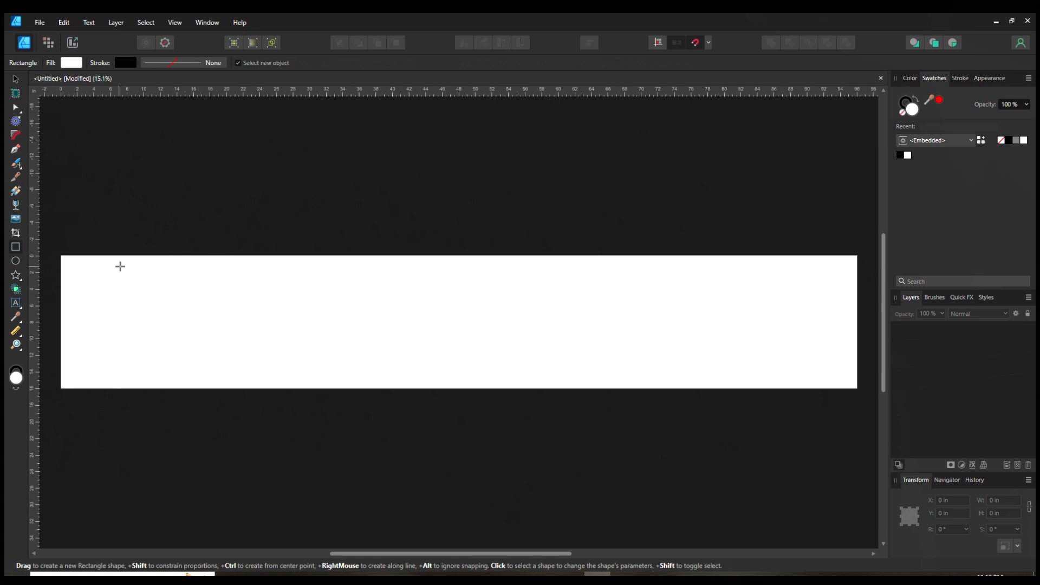
drag(119, 266, 176, 323)
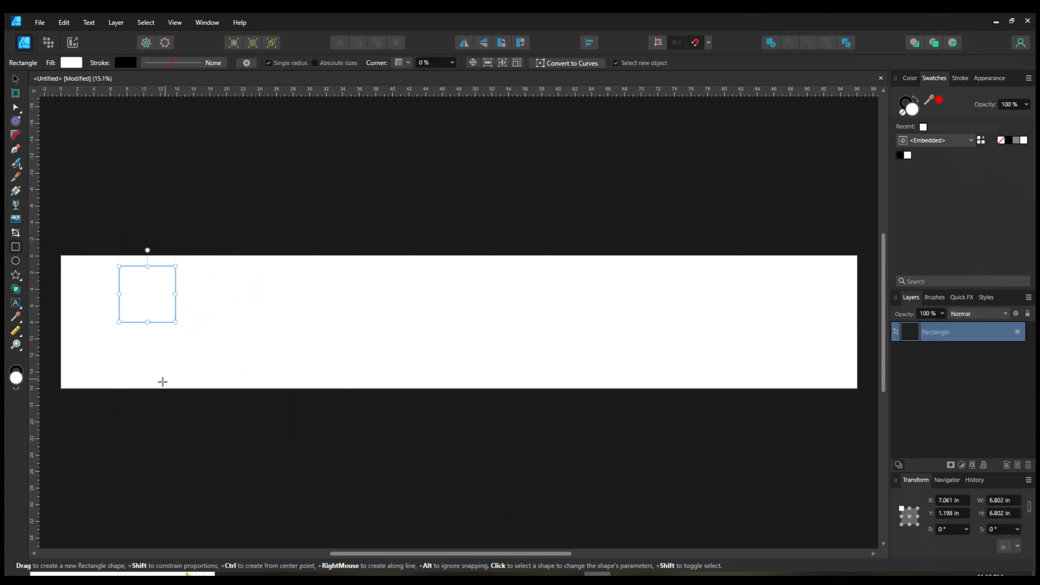
key(Delete)
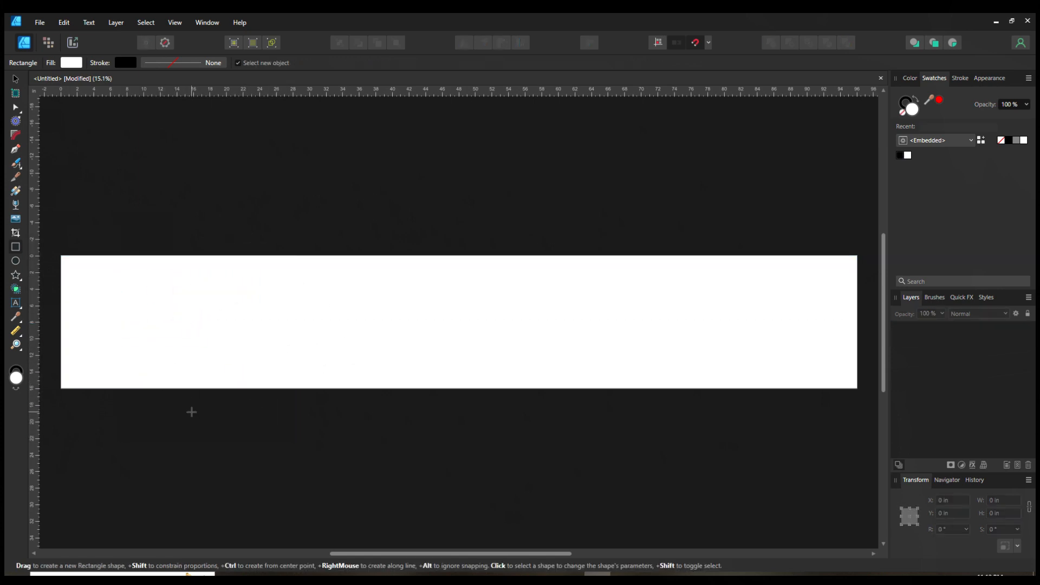
Step: Draw two ellipses with the Ellipse tool and delete each of them
click(16, 262)
drag(215, 281, 539, 488)
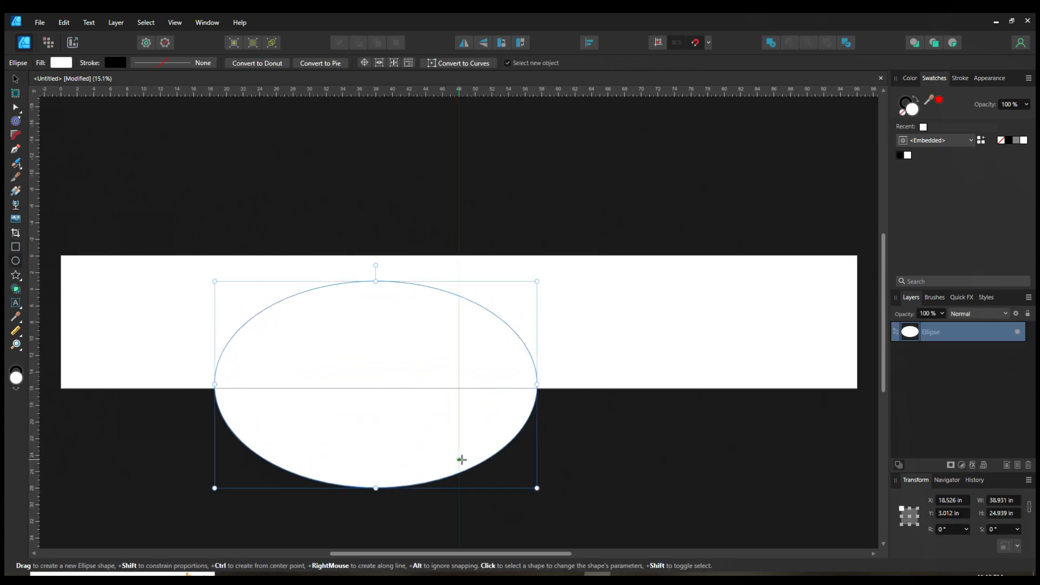
key(Delete)
drag(186, 299, 335, 448)
key(Delete)
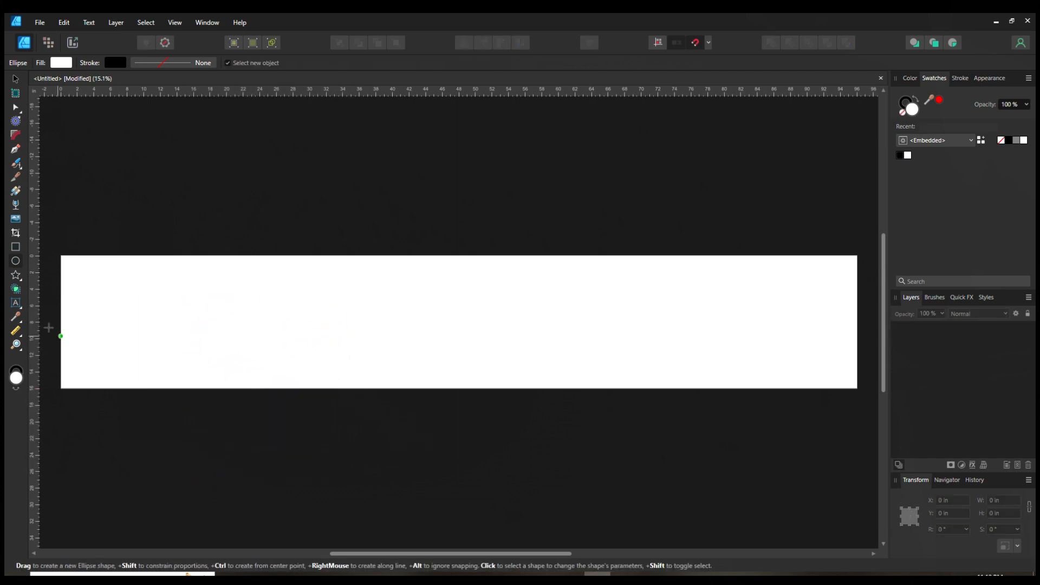
Step: Draw a star about 12.5 in wide with the Star tool, set its points to 3, then delete it
click(16, 276)
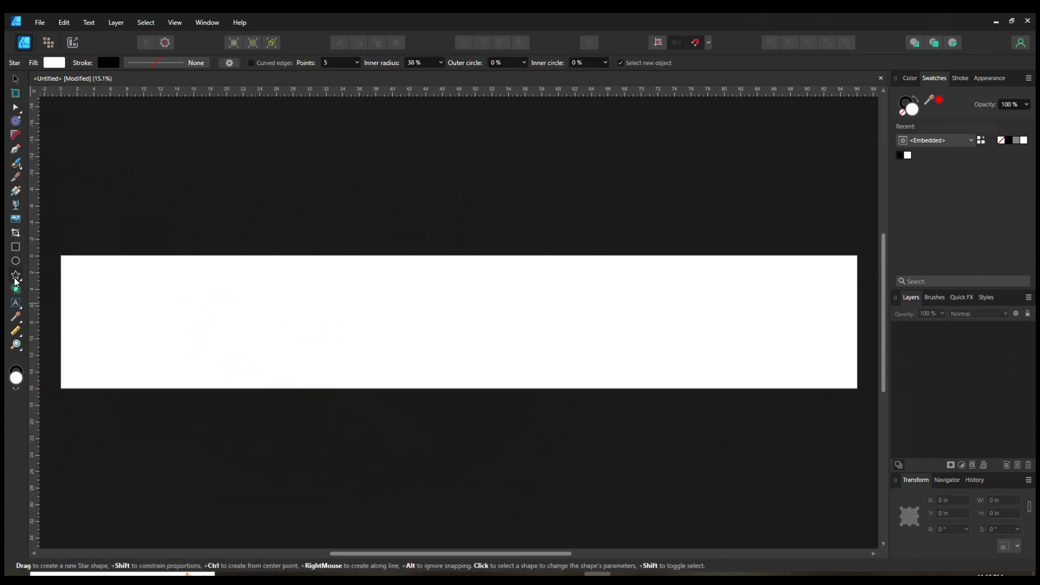
drag(278, 277, 396, 364)
click(357, 64)
mouse_move(358, 75)
mouse_down()
mouse_move(444, 92)
mouse_move(370, 93)
mouse_move(356, 78)
mouse_up()
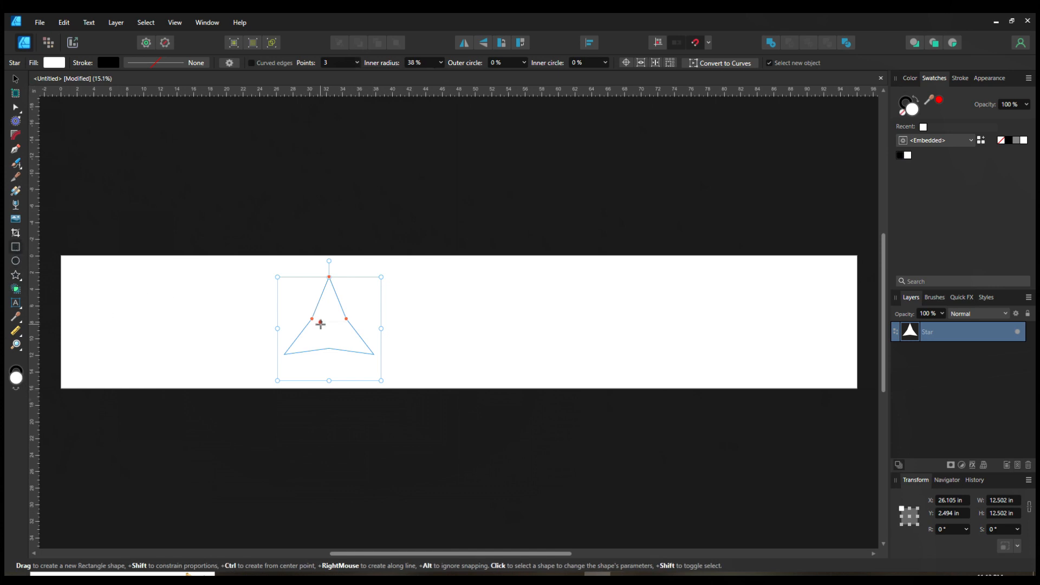
key(Delete)
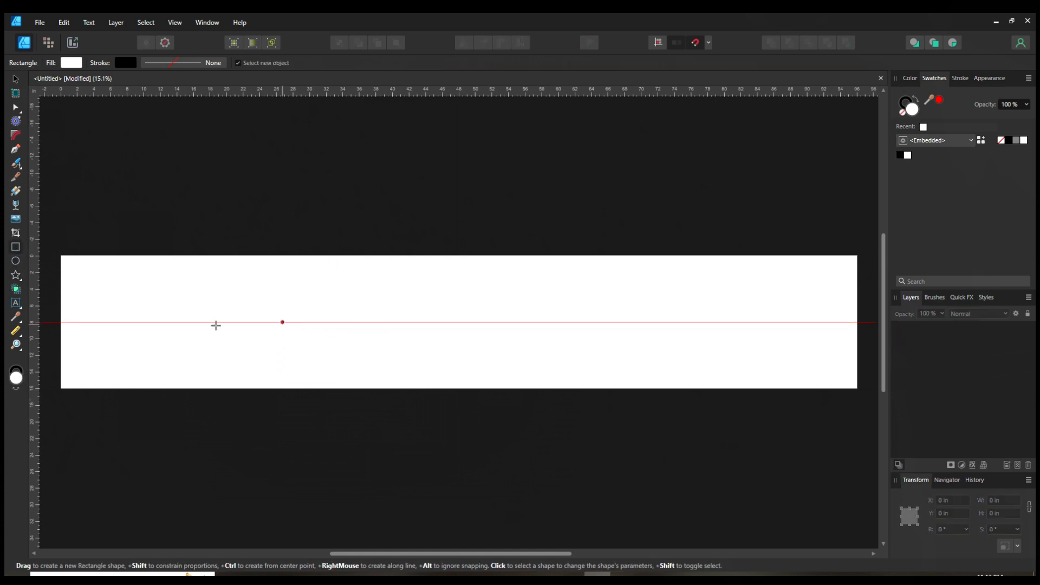
Step: Create artistic text reading "Dog & Duck" on the page with the Artistic Text Tool
click(16, 304)
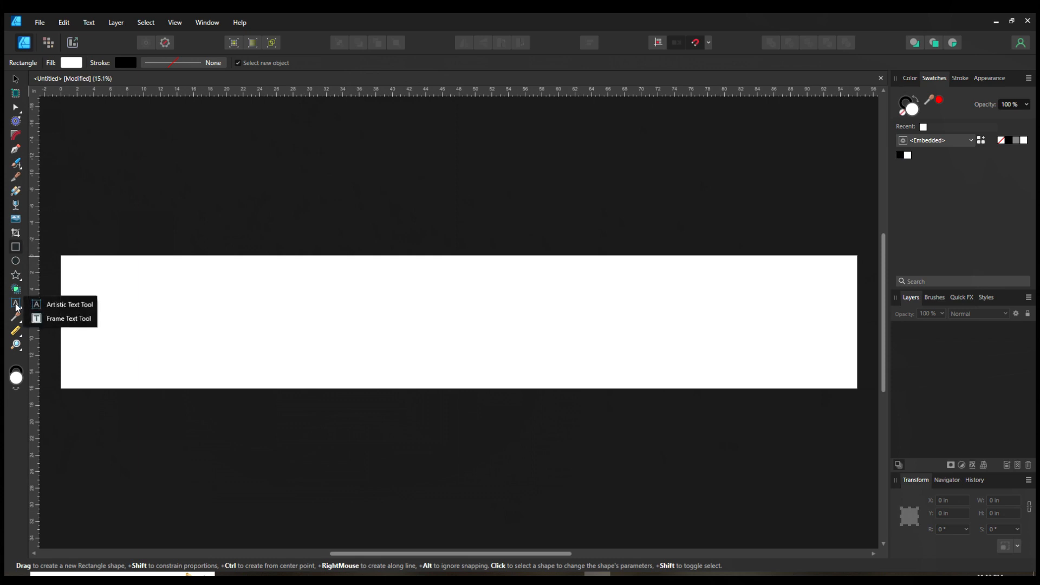
click(64, 304)
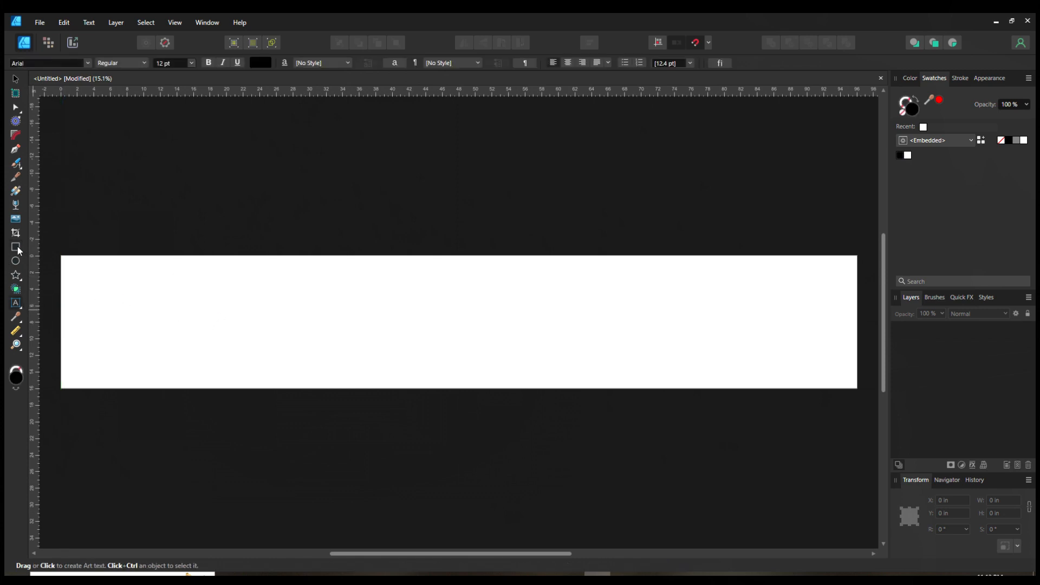
drag(185, 283, 266, 341)
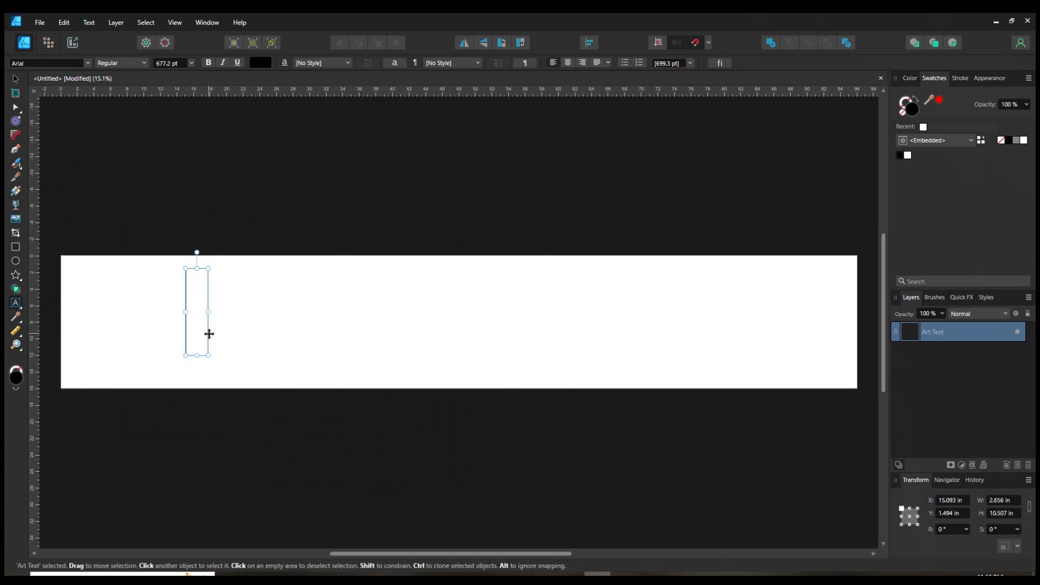
text(D)
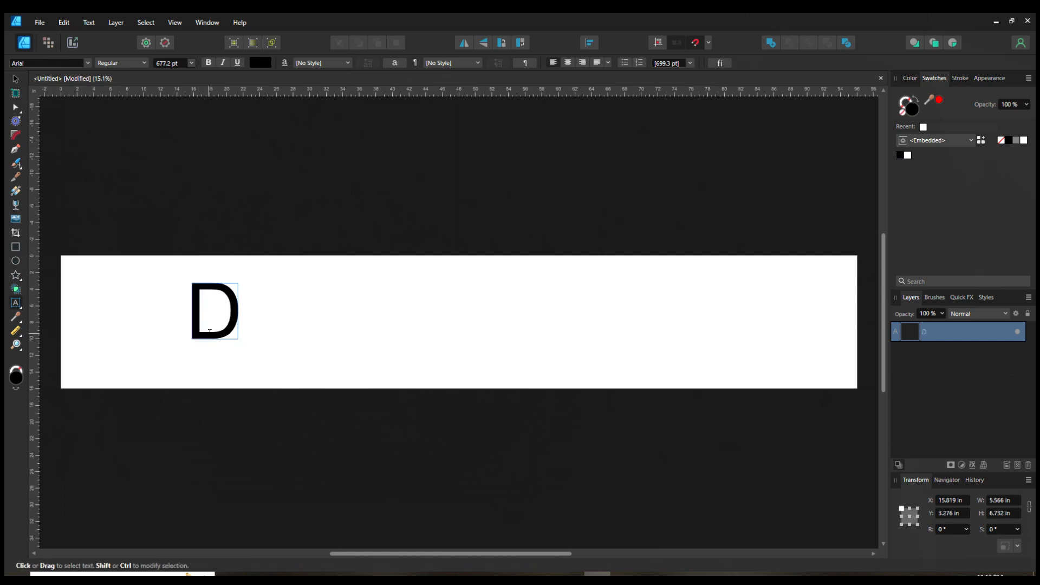
text(og & Duck)
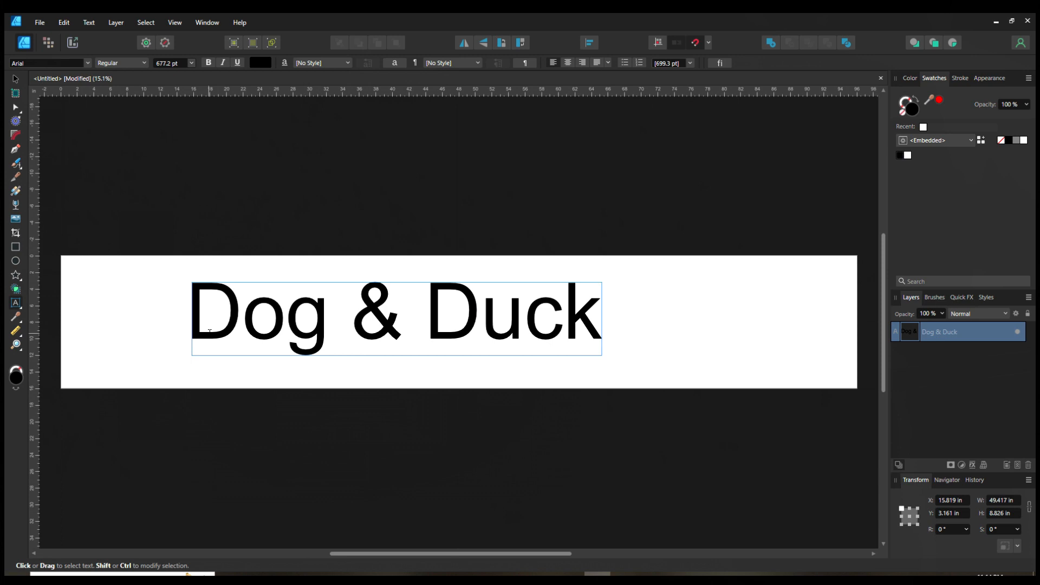
Step: Move the "Dog & Duck" text to the centre of the page, undoing a second trial move
key(Escape)
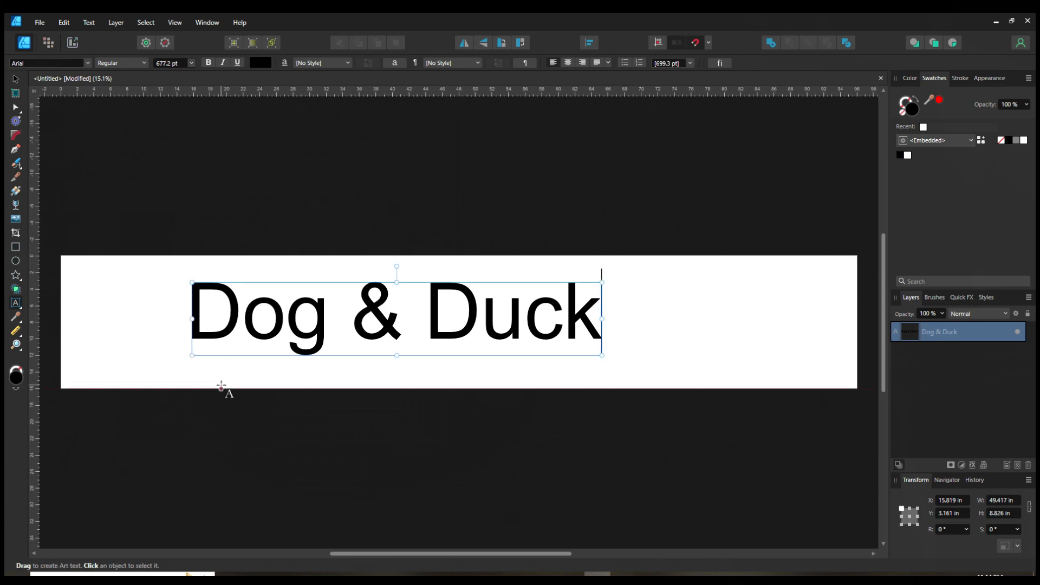
click(17, 82)
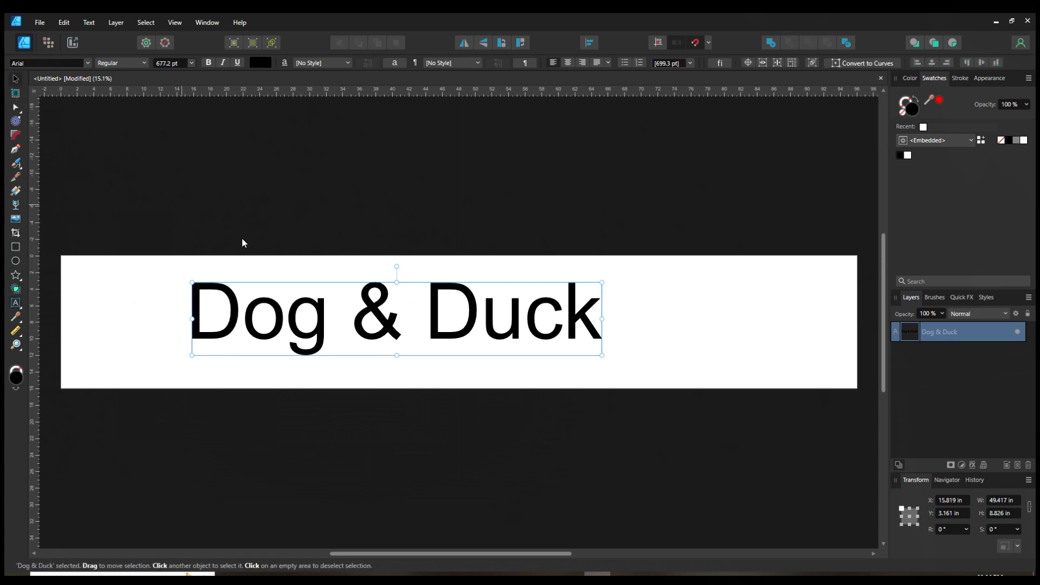
drag(390, 321, 443, 332)
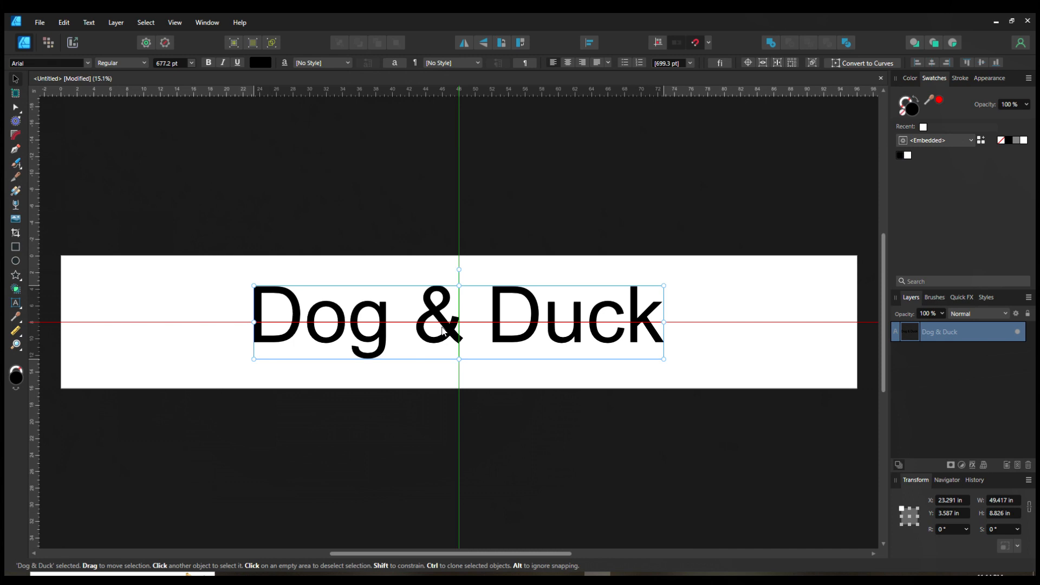
drag(442, 328, 444, 330)
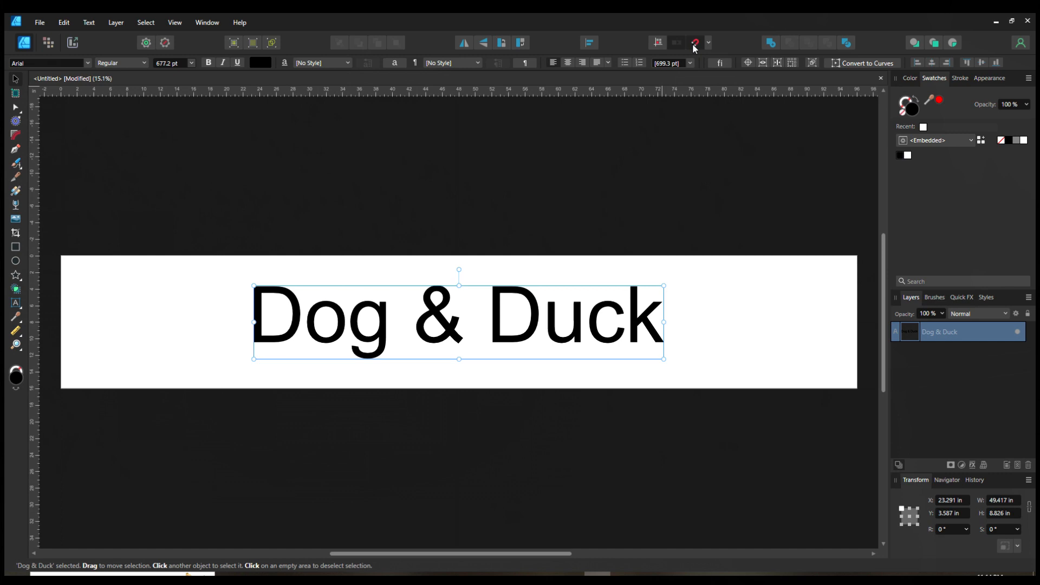
drag(534, 337, 510, 348)
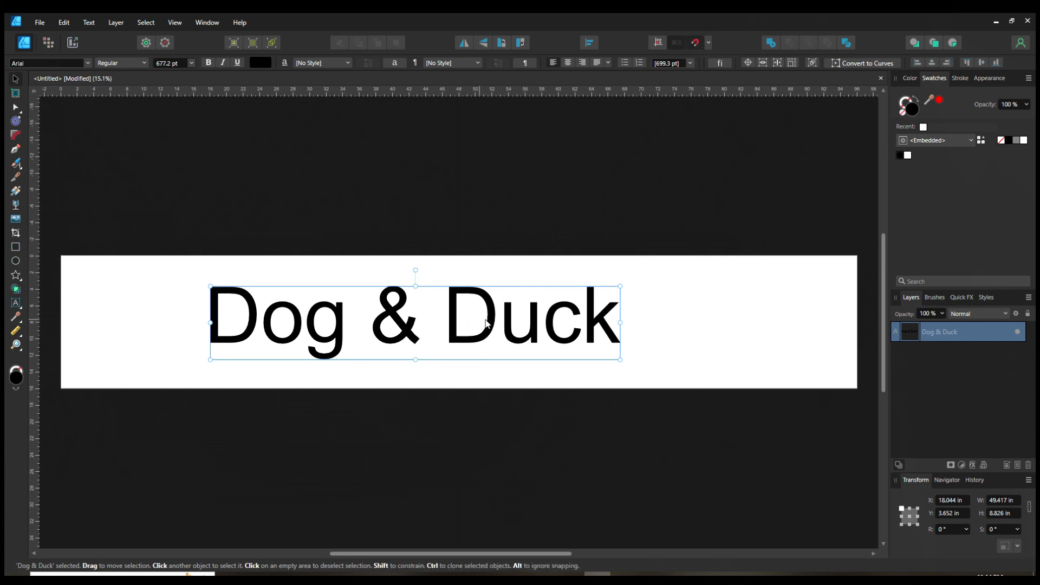
key(ctrl+z)
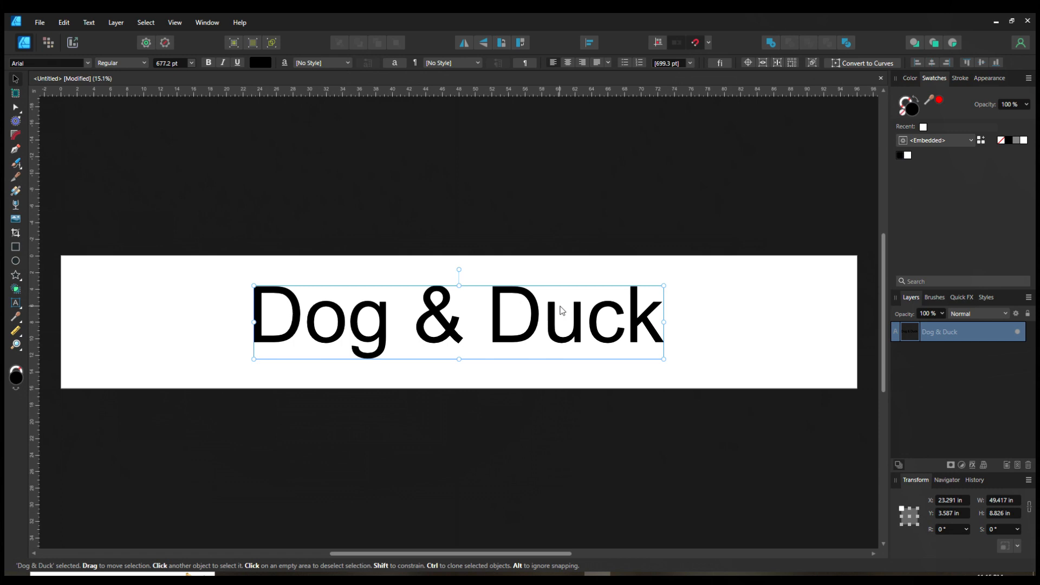
Step: Select the text and browse the Color, Swatches, Stroke and Appearance panels for it
click(399, 479)
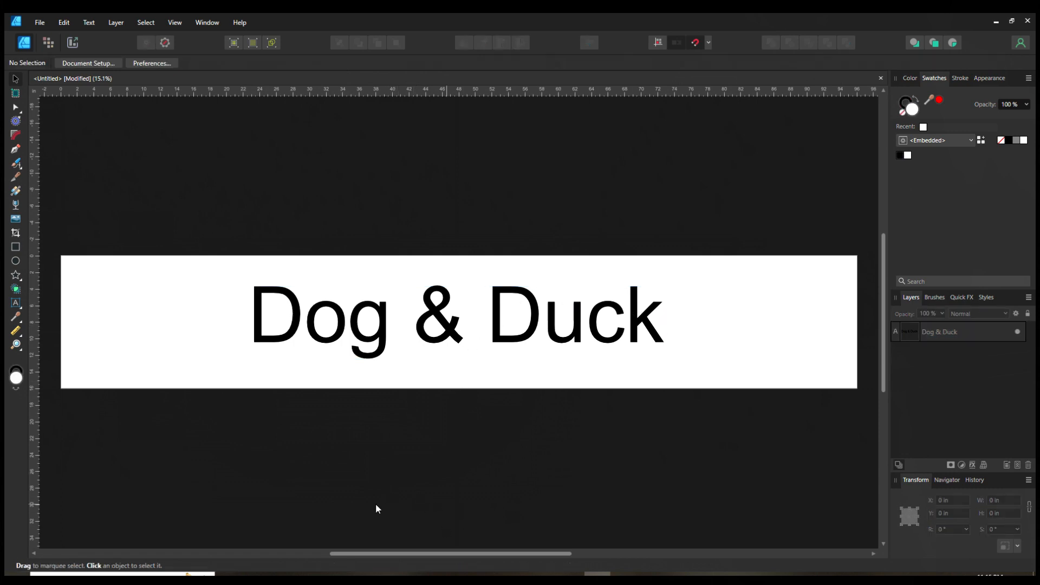
click(359, 344)
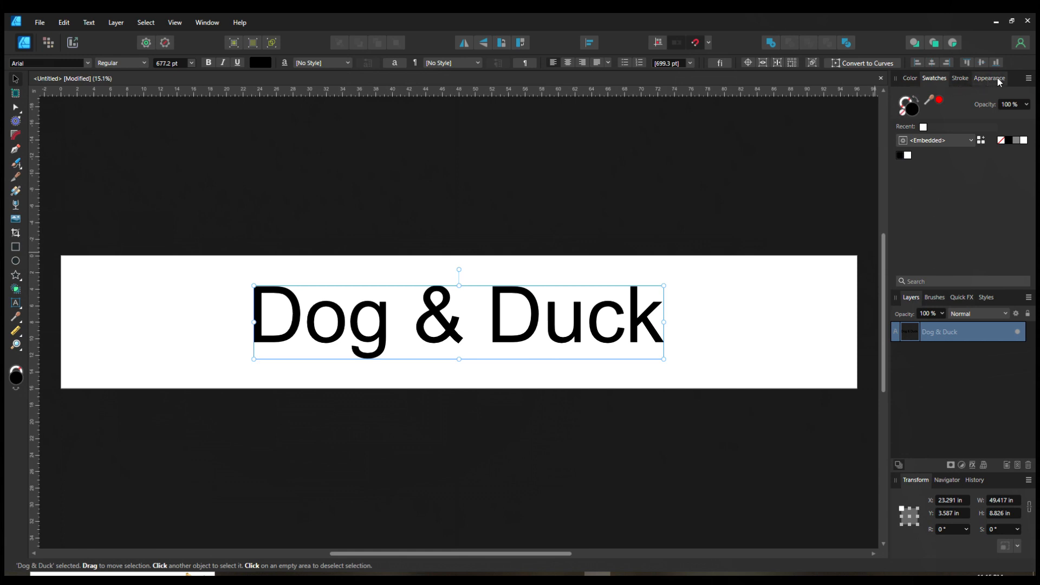
click(912, 80)
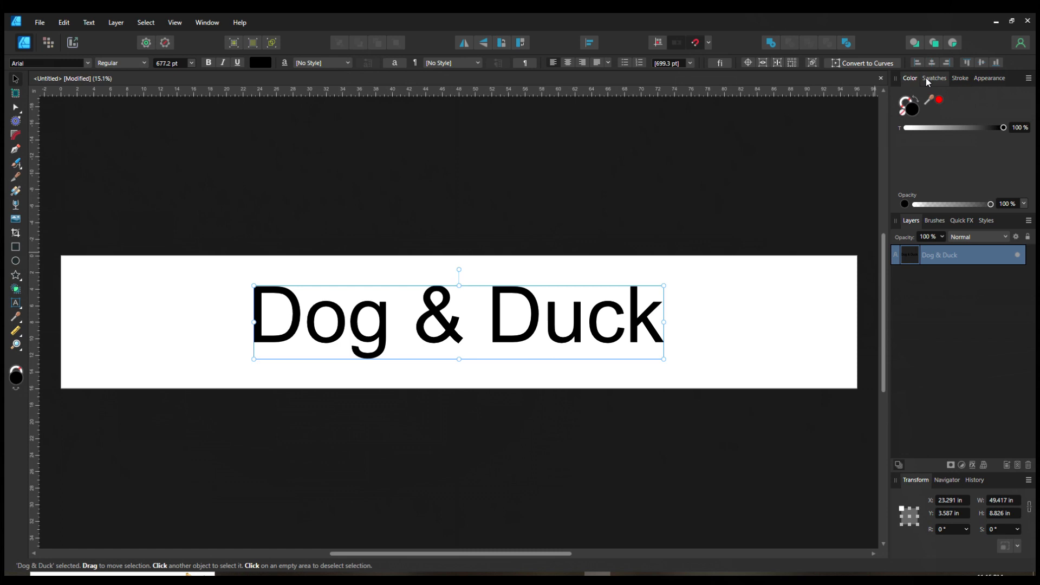
click(934, 78)
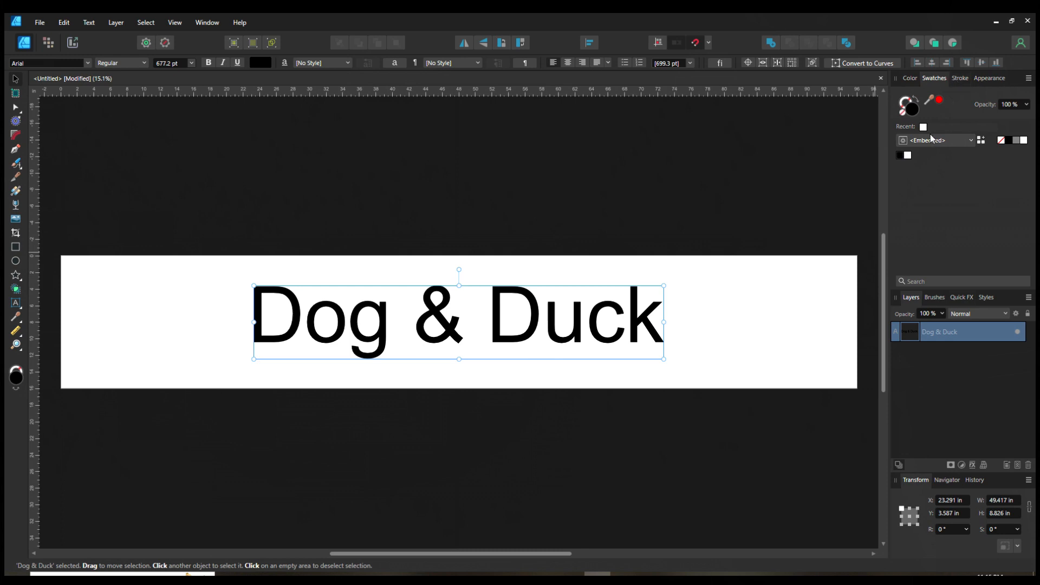
click(960, 78)
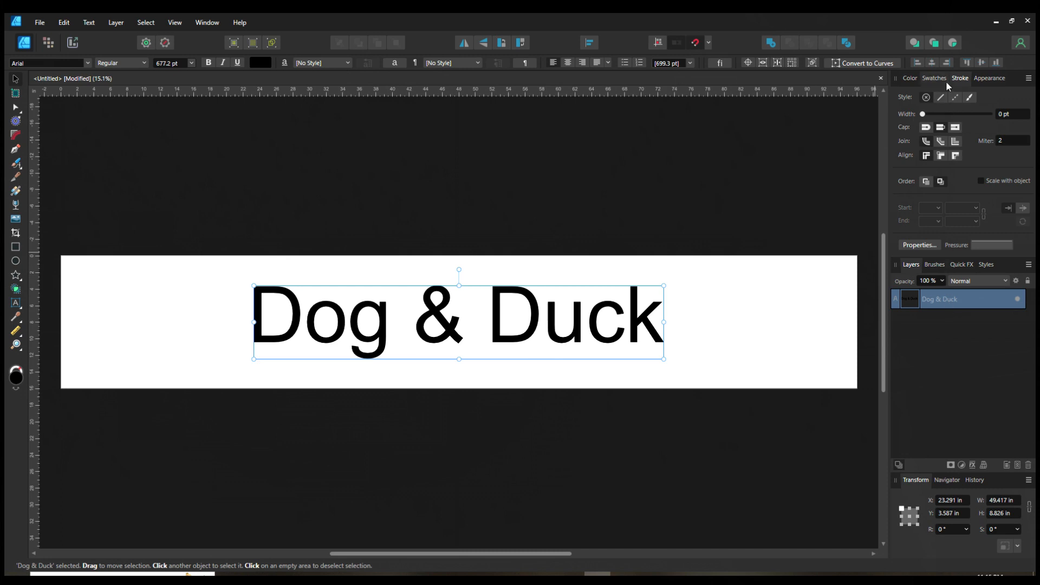
click(987, 83)
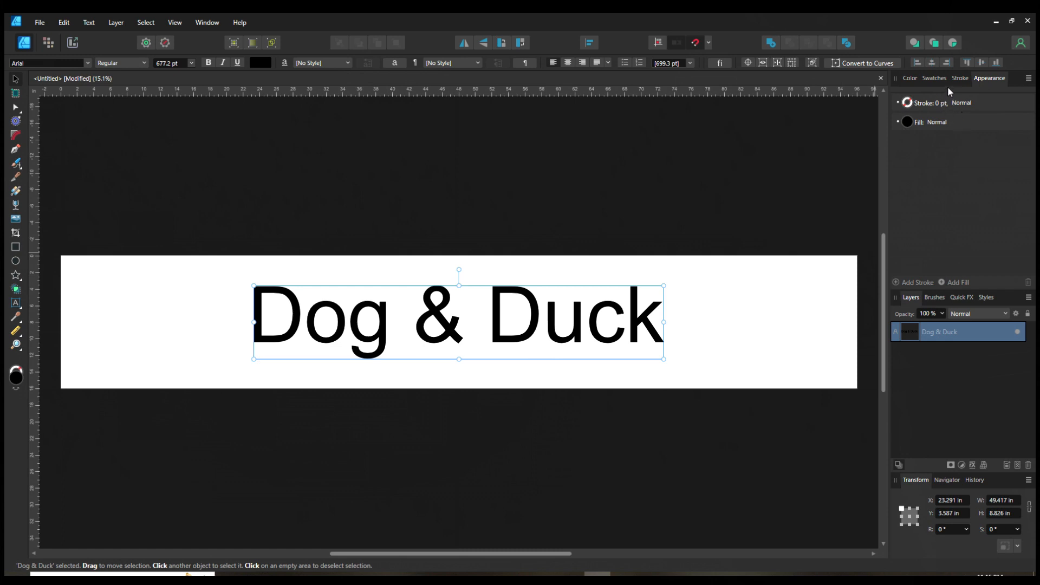
click(912, 80)
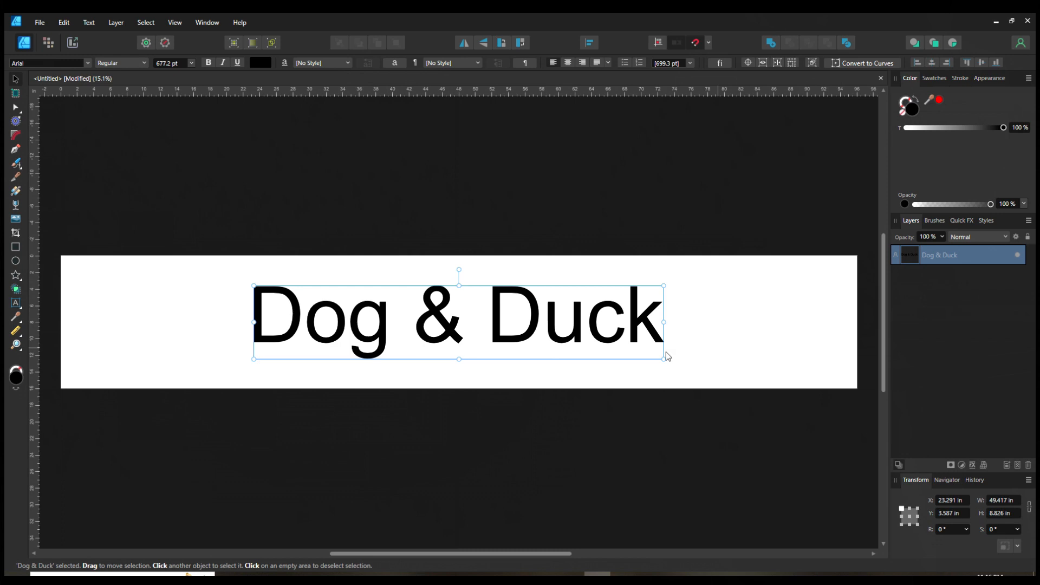
Step: Draw a square about 9.6 in wide with the Rectangle tool and move it over the text's first letter
mouse_move(640, 327)
mouse_down()
mouse_move(675, 385)
mouse_move(640, 325)
mouse_up()
click(15, 247)
drag(129, 274, 216, 347)
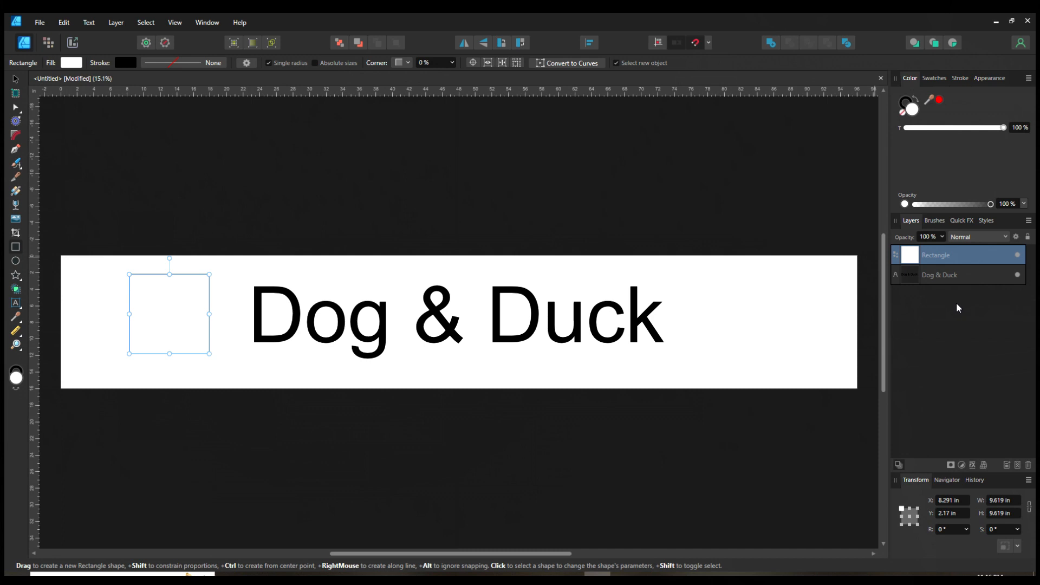
click(16, 84)
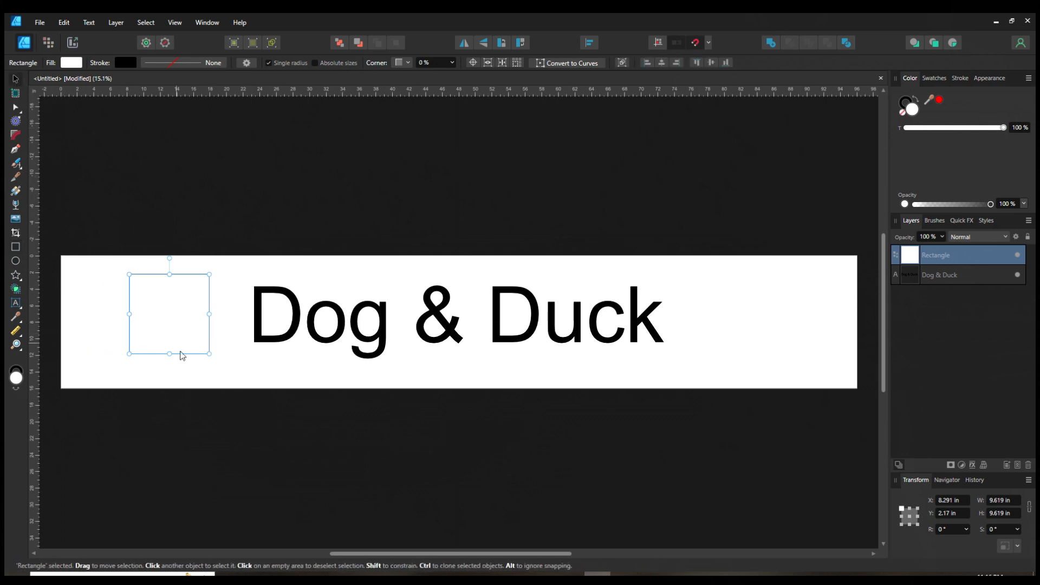
drag(168, 327, 309, 332)
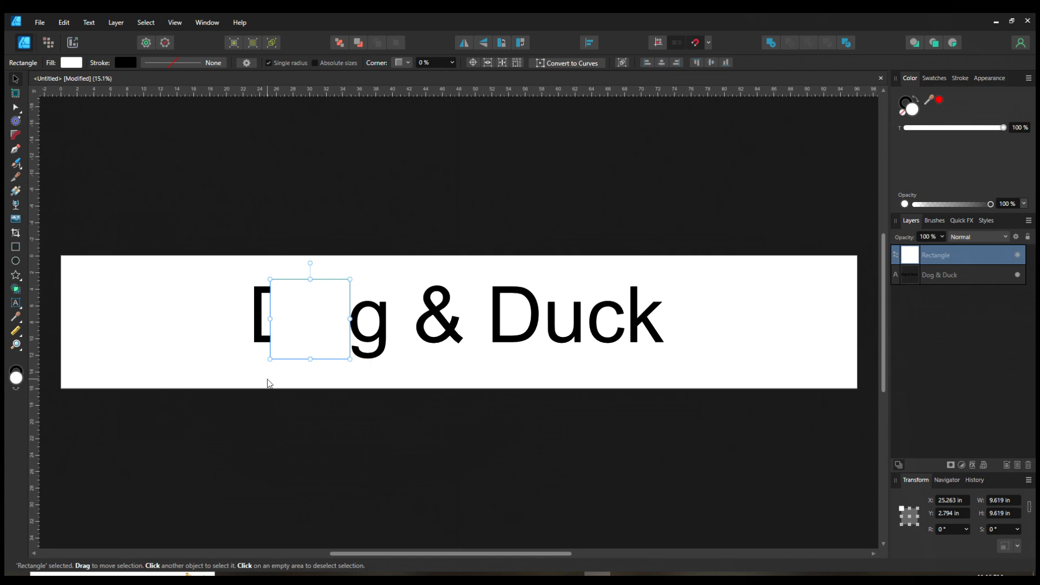
Step: Move the square's layer beneath the "Dog & Duck" text layer in the layer stack
drag(928, 254, 928, 293)
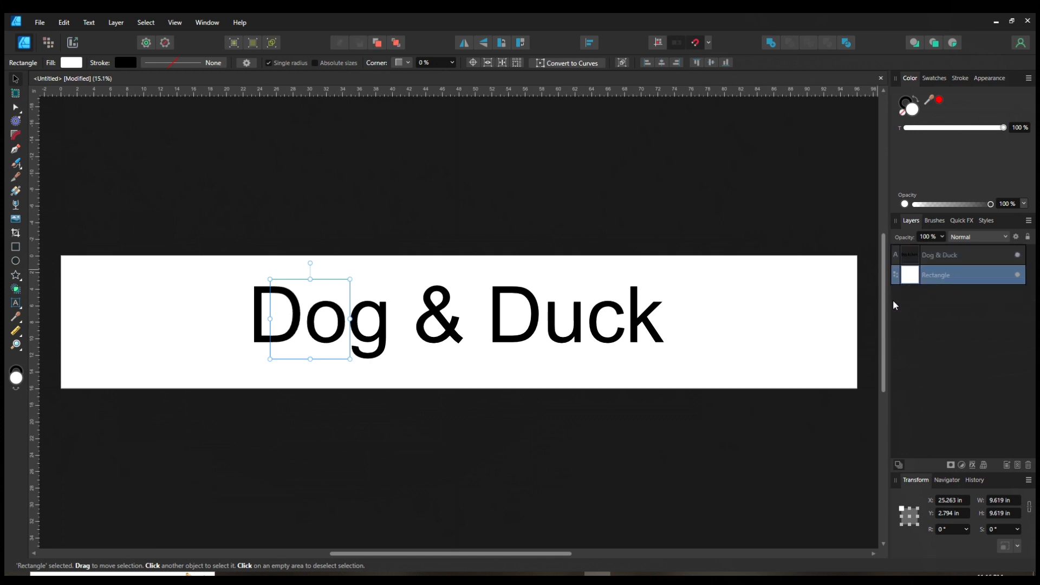
click(276, 391)
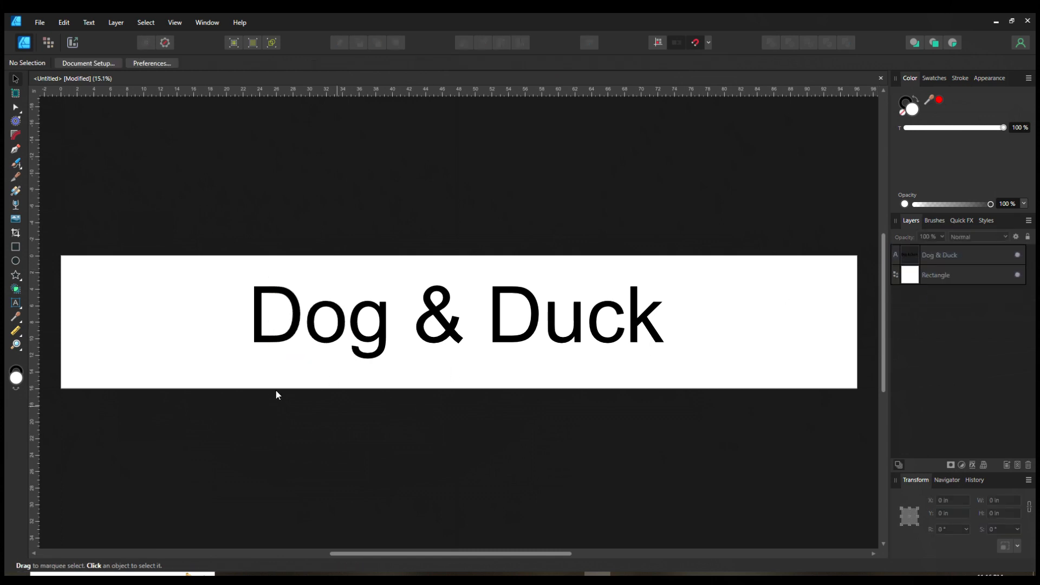
click(293, 357)
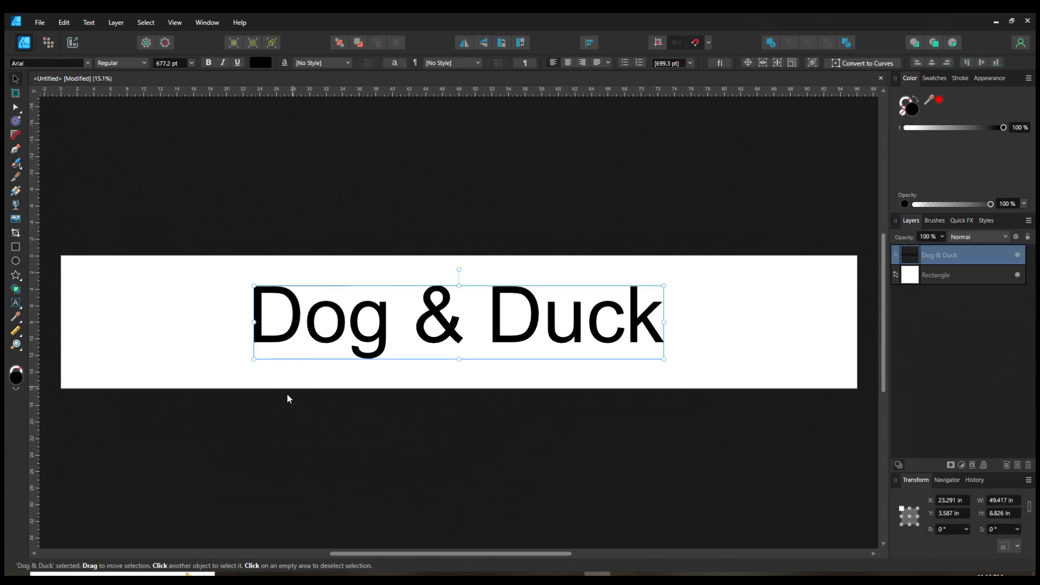
click(585, 421)
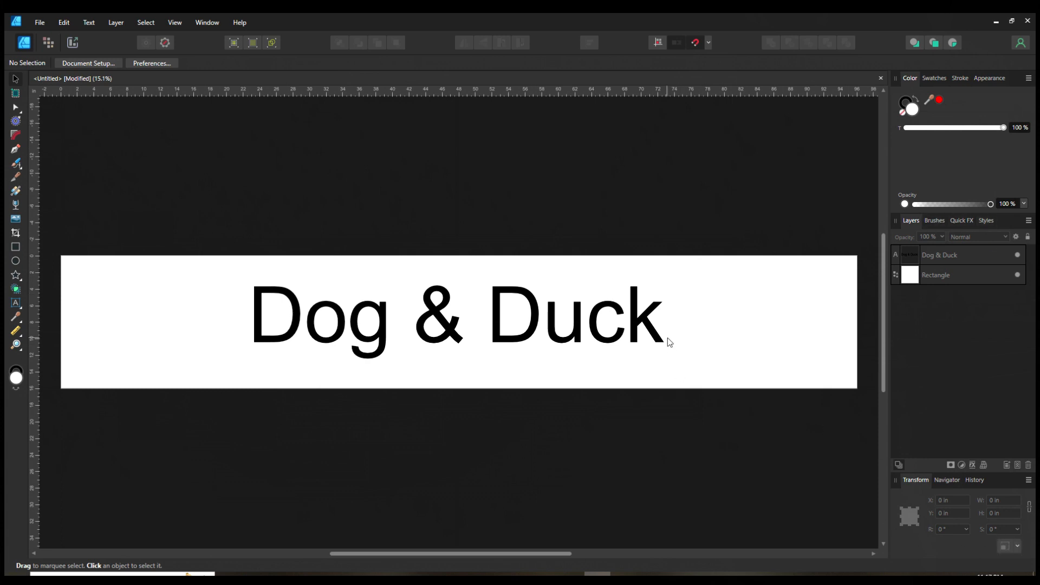
Step: Scale the text proportionally to about 42.3 in wide and shift it slightly to the right
click(644, 328)
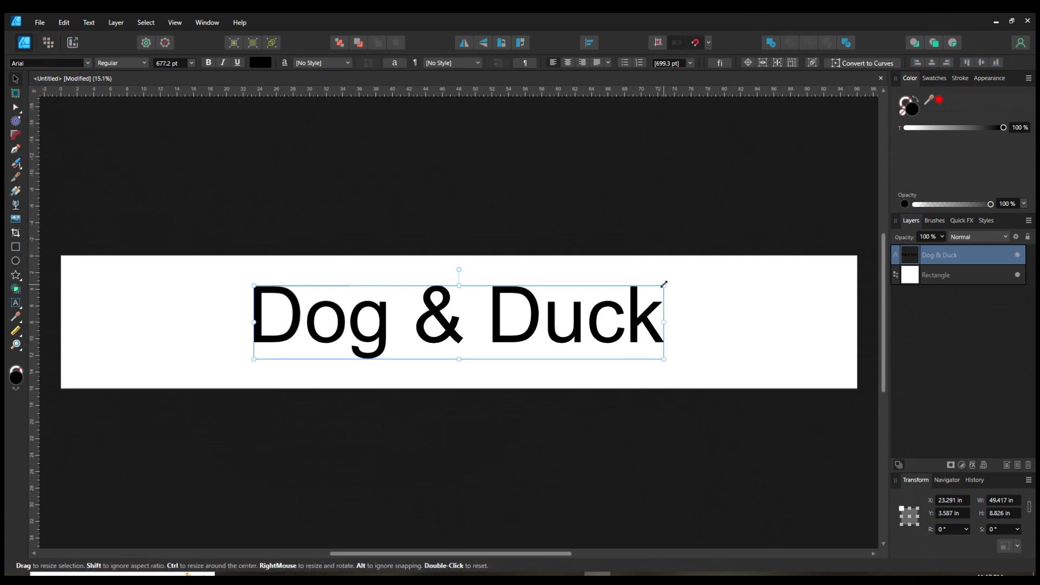
drag(665, 287, 630, 494)
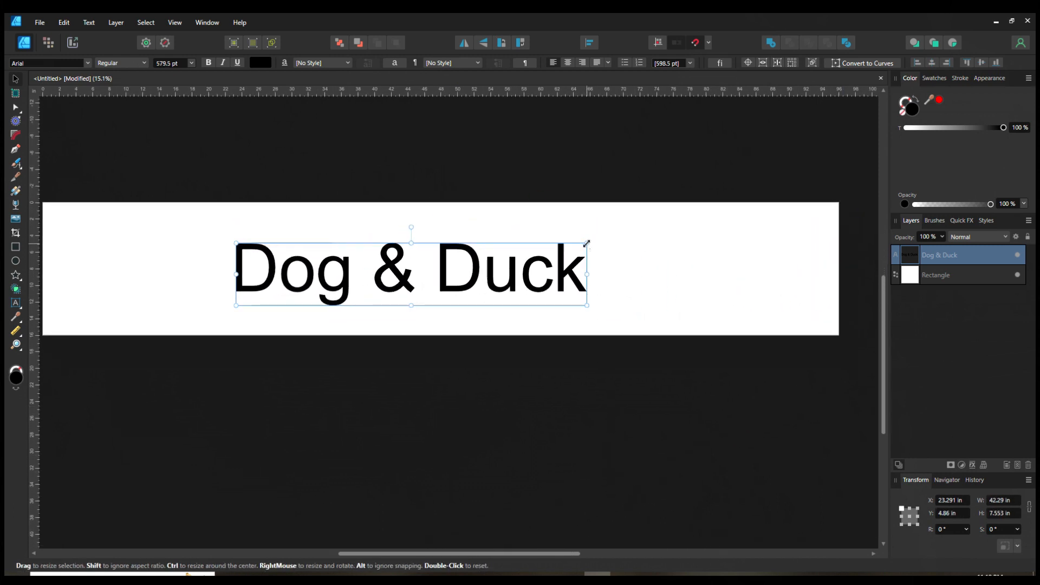
drag(586, 244, 487, 231)
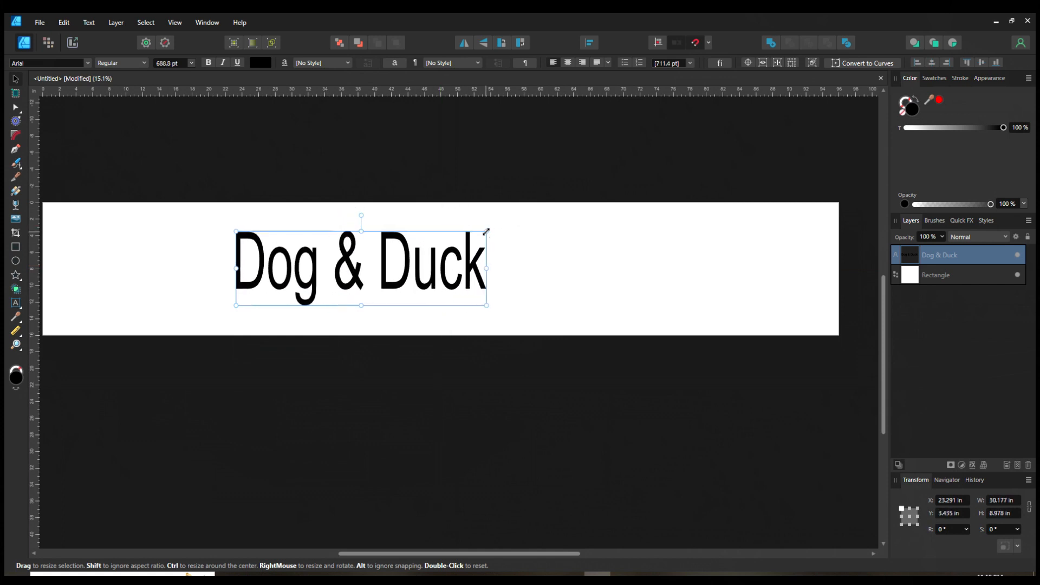
click(507, 346)
key(ctrl+z)
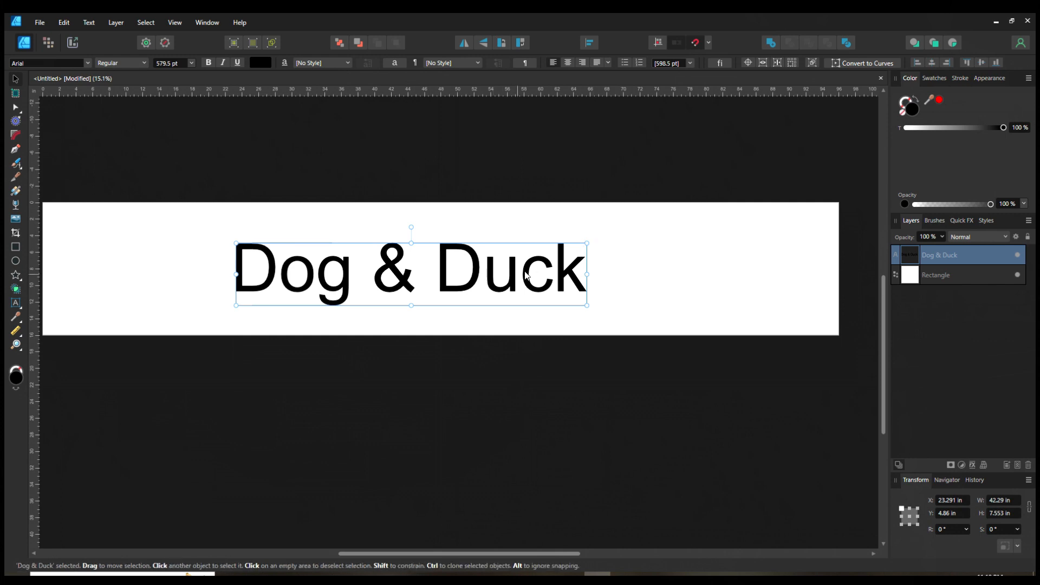
drag(511, 281, 536, 273)
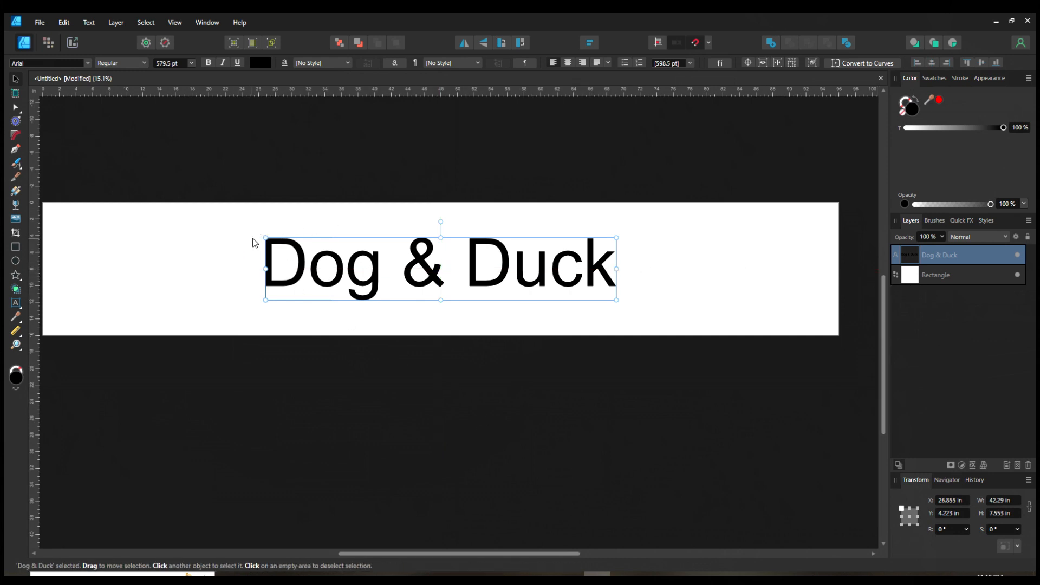
Step: Select the square behind the text and delete it
click(253, 268)
key(Delete)
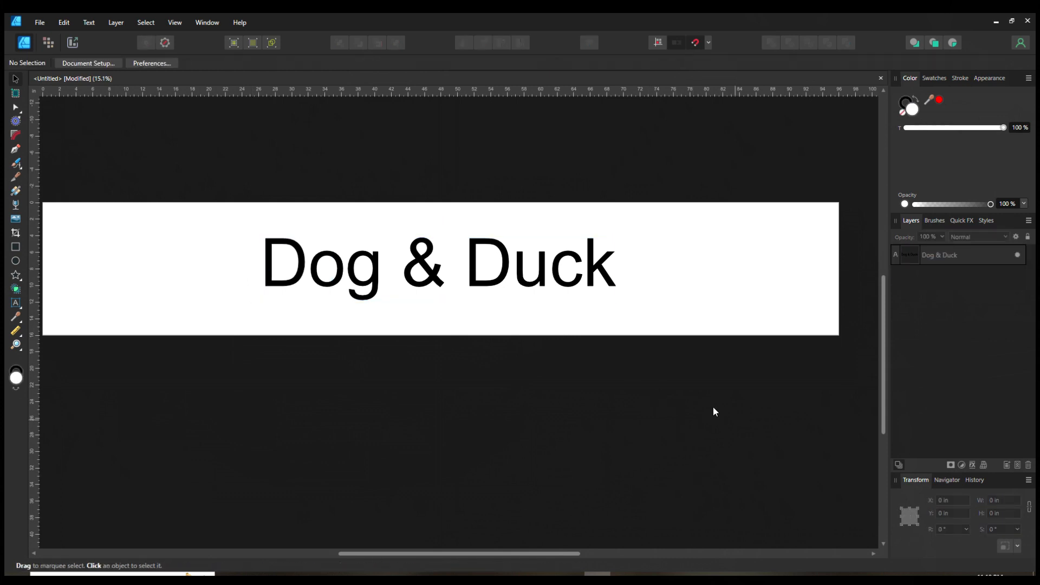
drag(462, 428, 477, 421)
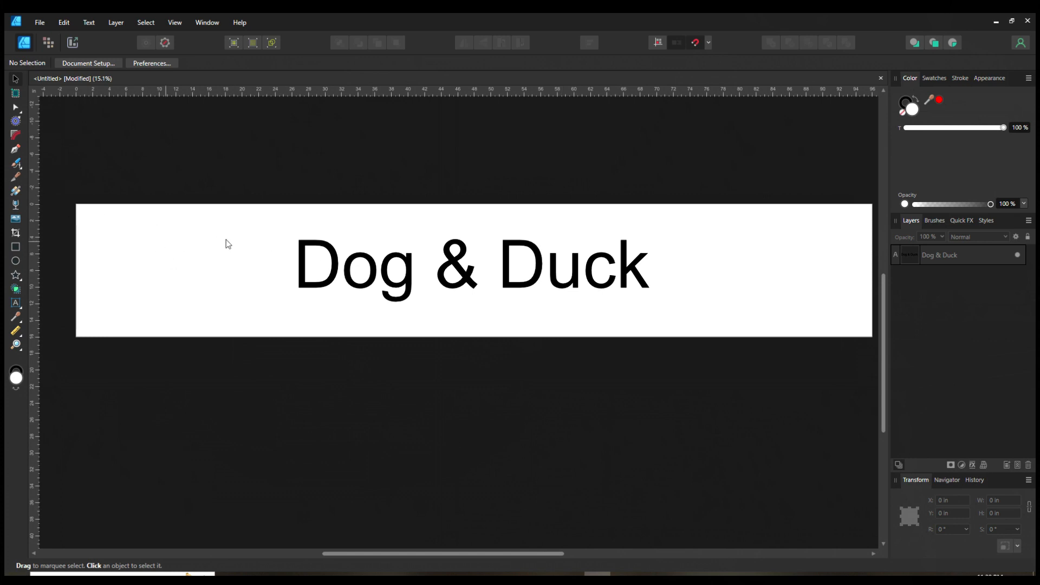
Step: Draw a 96 × 16 in rectangle covering the whole page and move it beneath the text layer
click(14, 248)
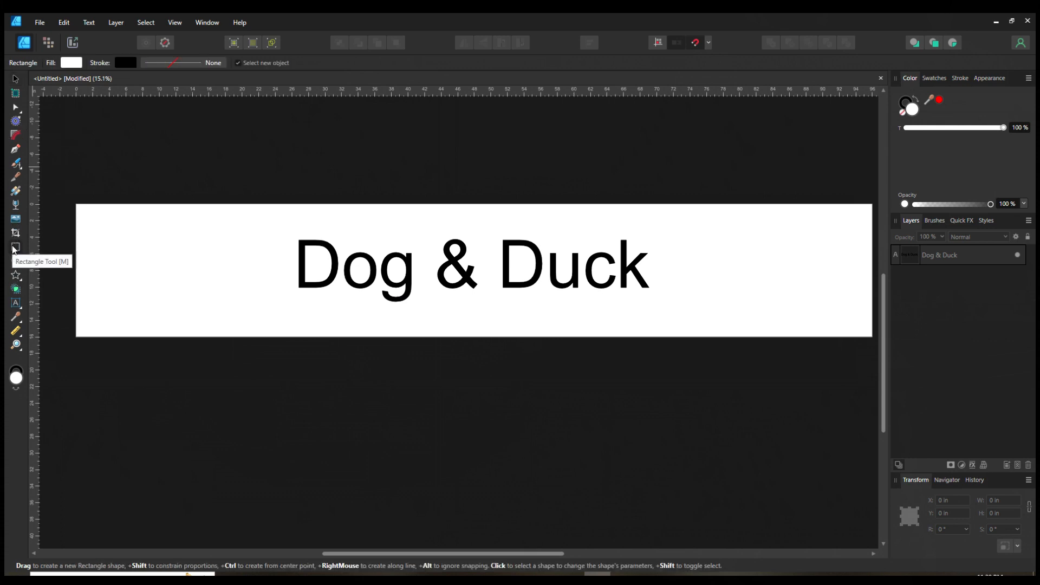
drag(76, 204, 831, 337)
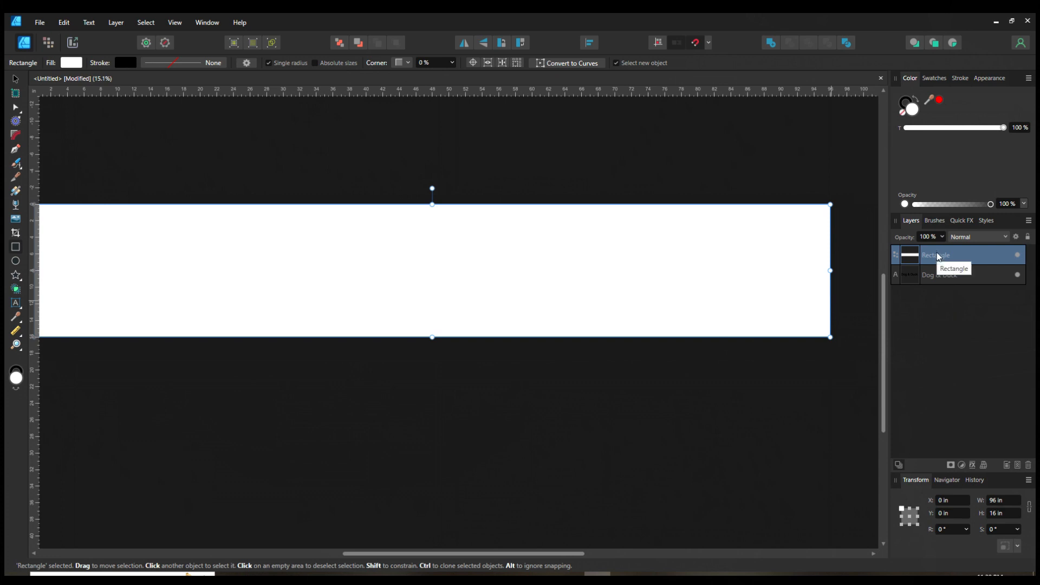
drag(939, 256, 938, 295)
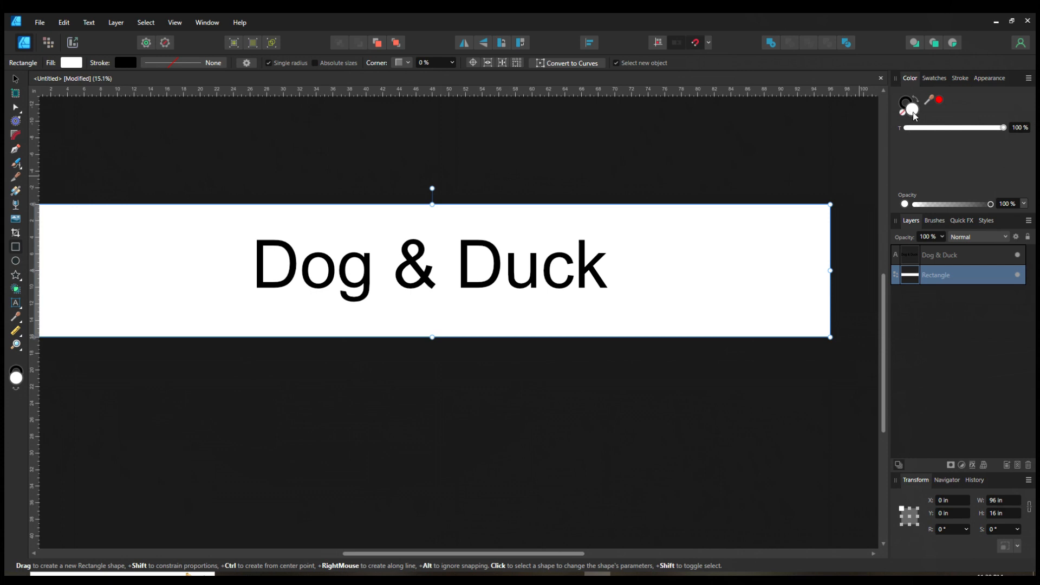
Step: Switch the colour picker between its wheel, sliders and boxes views, ending on the wheel
click(1028, 78)
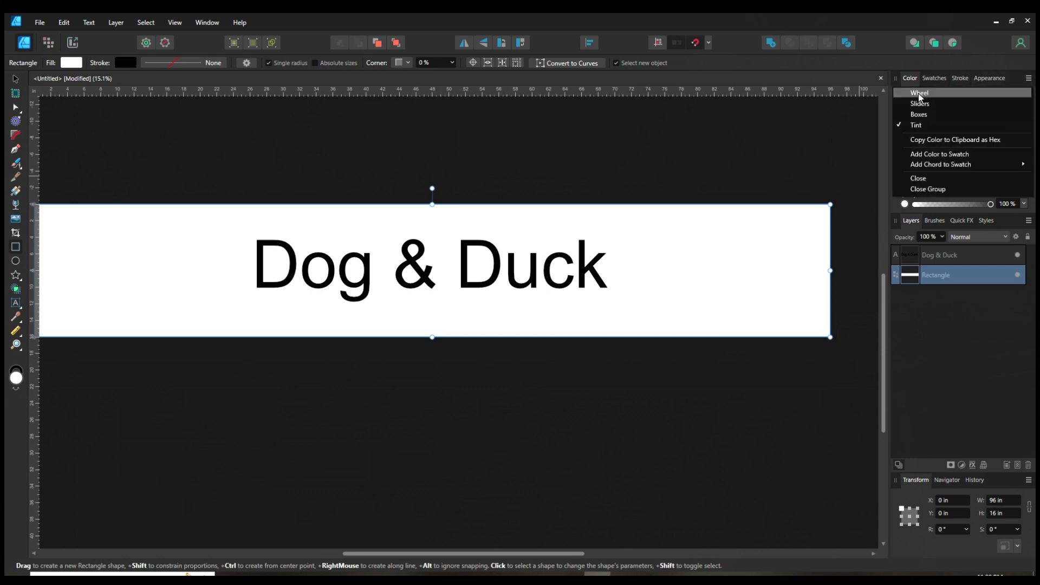
click(921, 94)
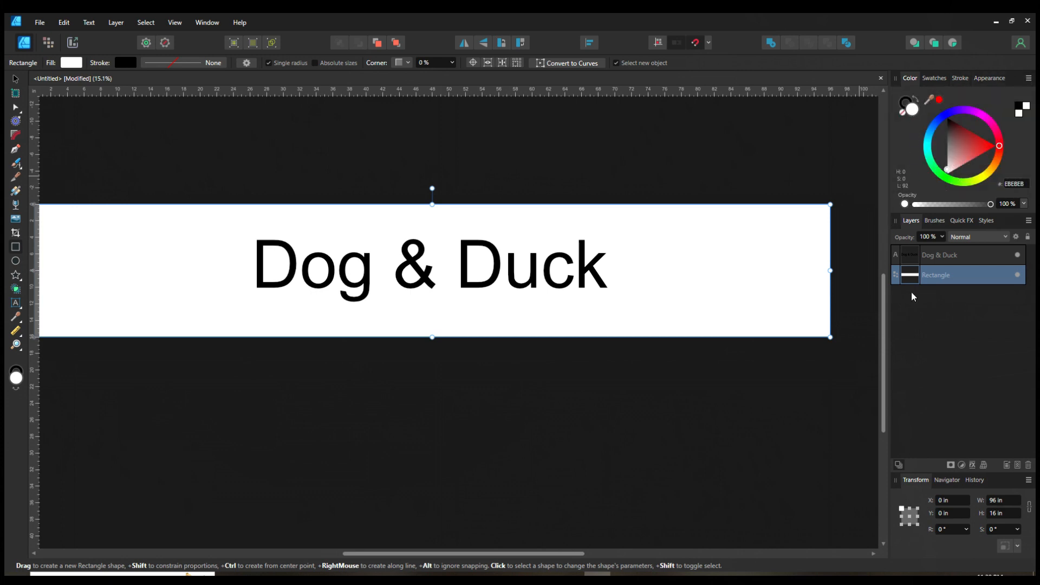
click(1029, 78)
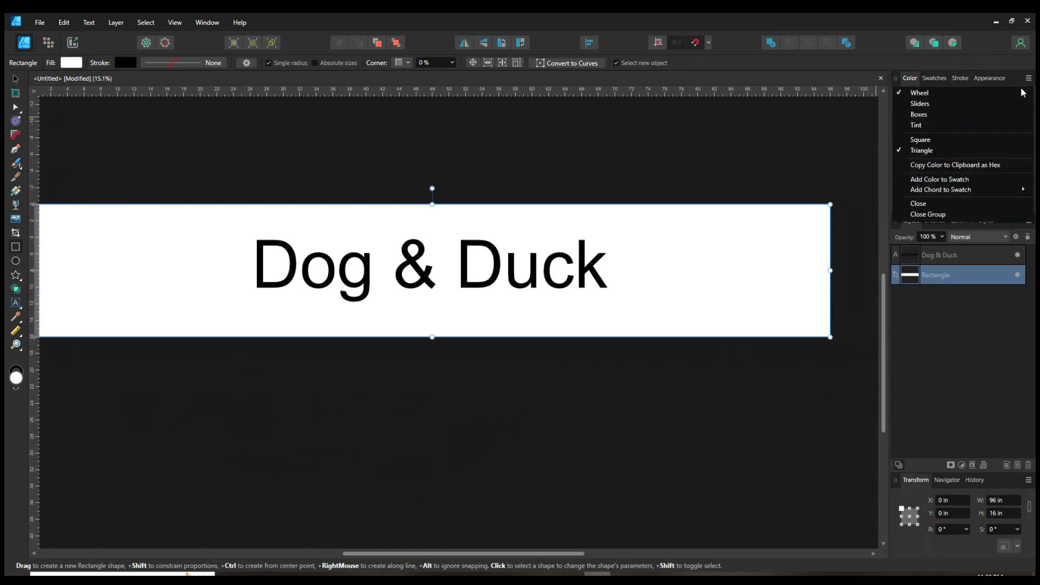
click(921, 103)
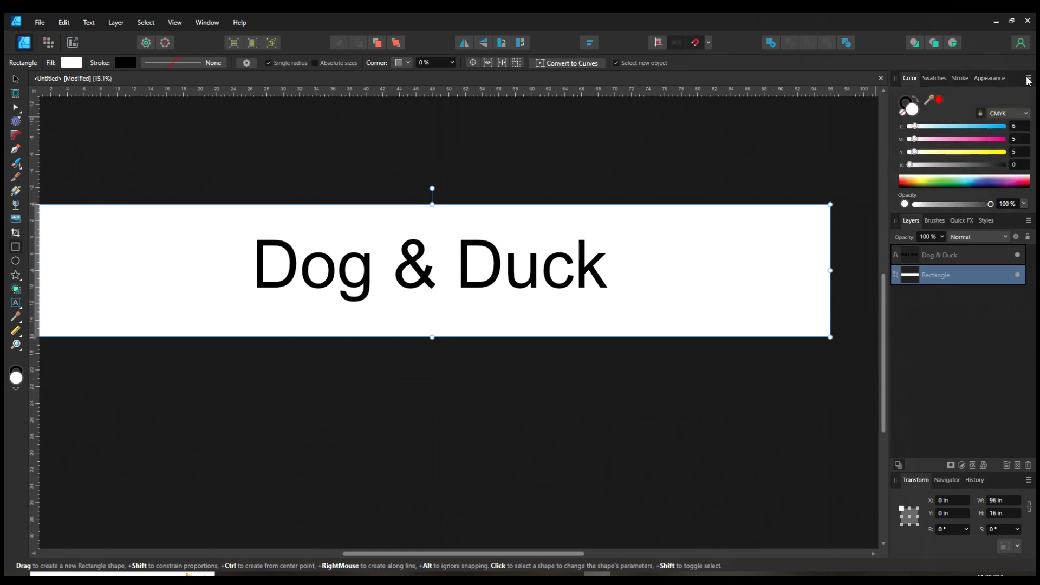
click(1028, 78)
click(960, 116)
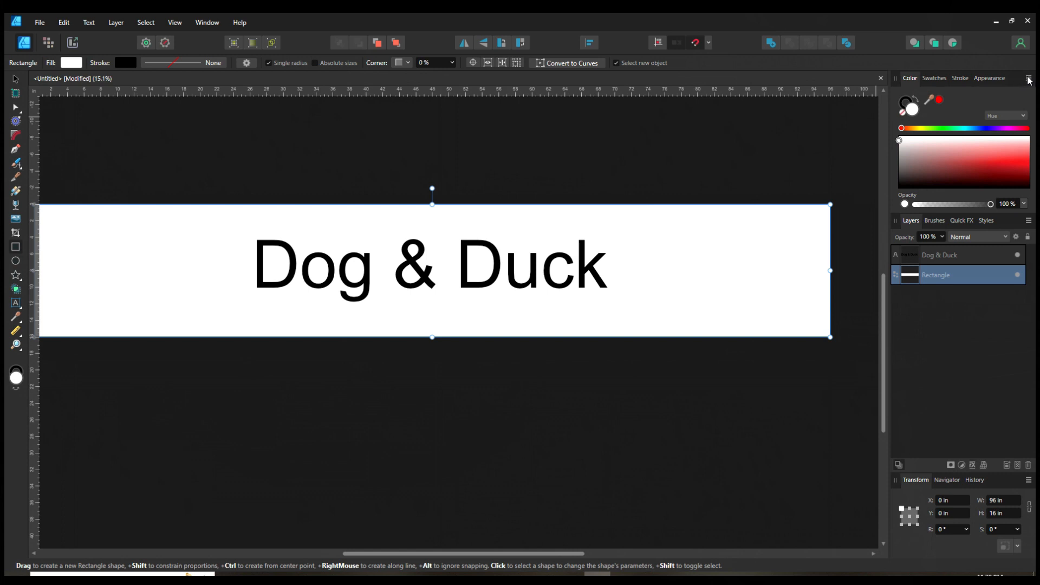
click(1028, 78)
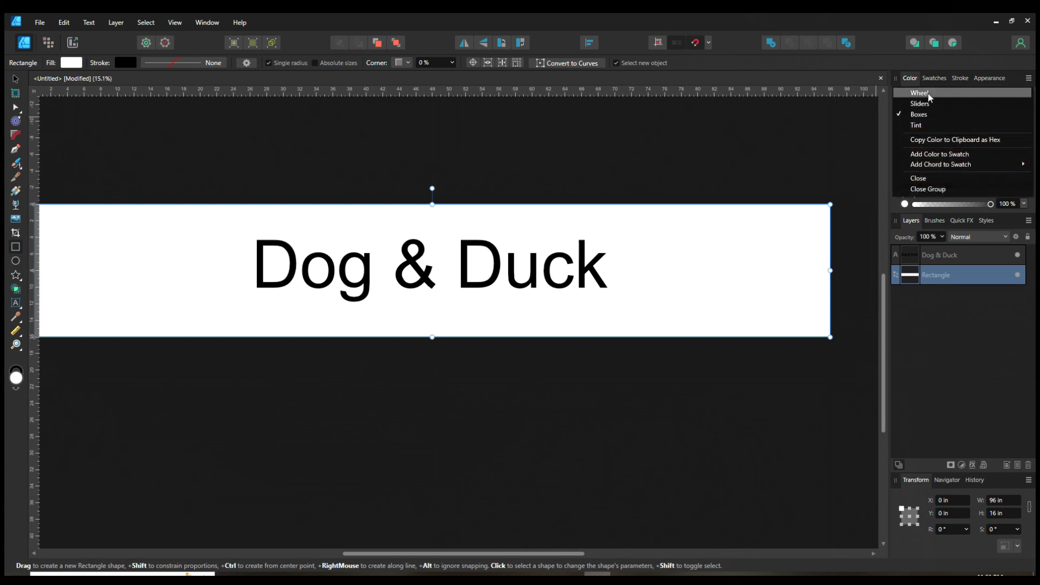
click(929, 93)
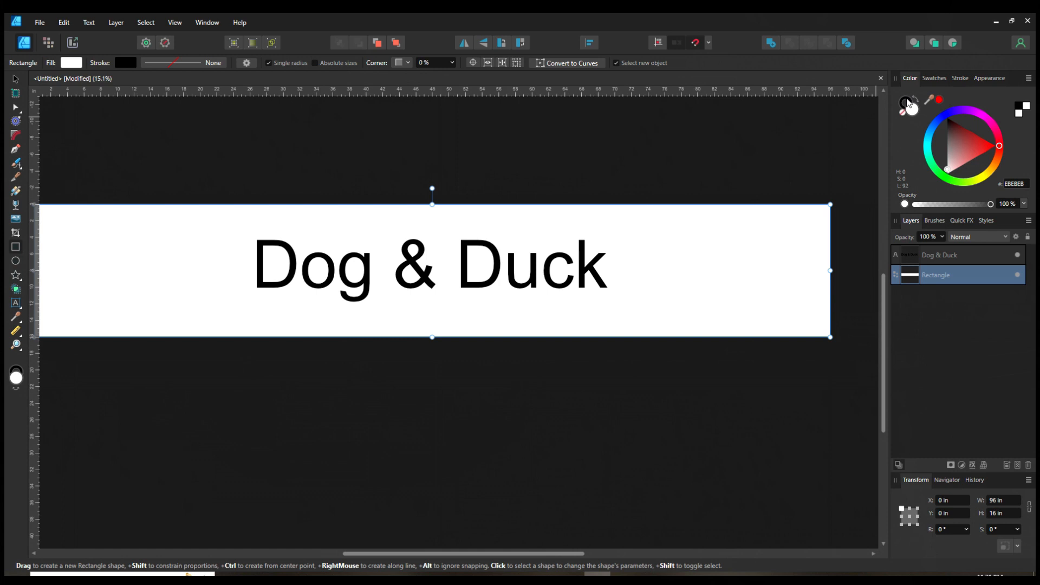
Step: Fill the background rectangle with dark red 9F2A2A
click(916, 109)
click(903, 109)
click(918, 112)
mouse_move(962, 152)
mouse_down()
mouse_move(965, 186)
mouse_move(970, 165)
mouse_move(954, 147)
mouse_move(970, 139)
mouse_up()
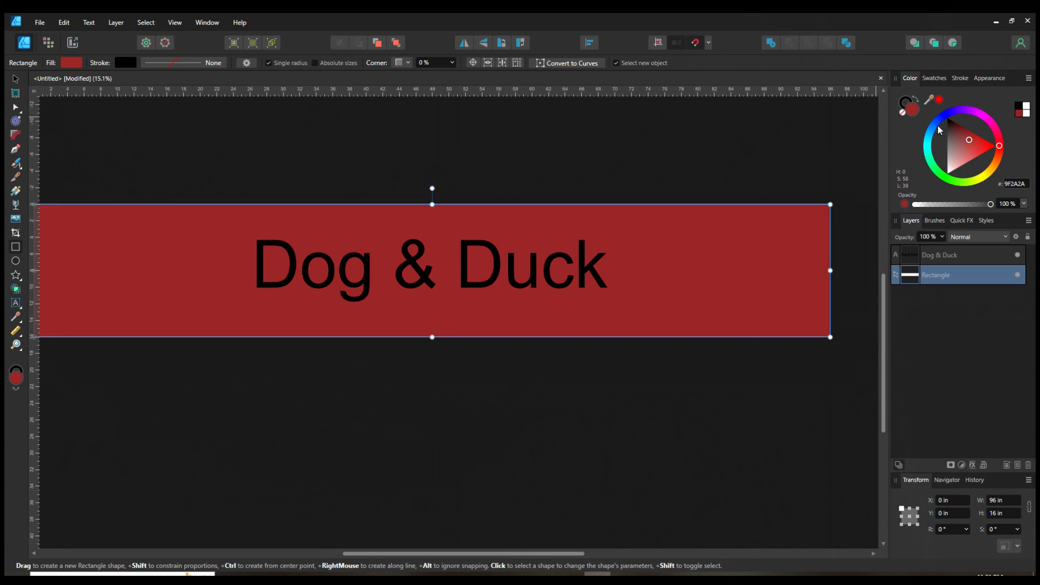
Step: Try giving the rectangle a 61.9 pt blue-grey stroke, then remove the stroke colour
click(904, 104)
drag(966, 155, 940, 103)
click(961, 78)
drag(926, 115, 984, 115)
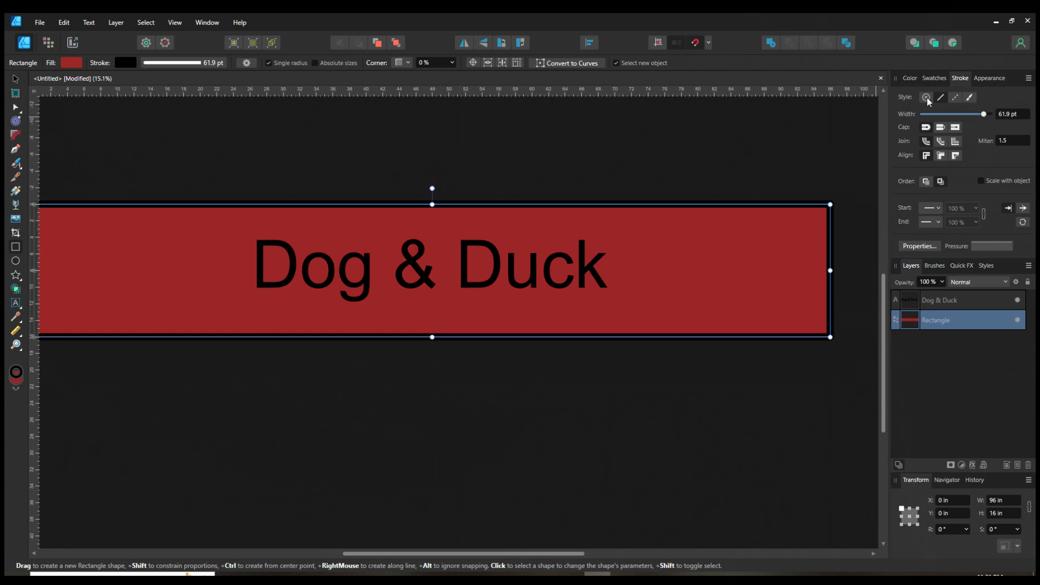
click(905, 76)
mouse_move(945, 134)
mouse_down()
mouse_move(961, 146)
mouse_move(919, 132)
mouse_move(965, 138)
mouse_move(961, 155)
mouse_move(985, 132)
mouse_move(993, 144)
mouse_move(953, 144)
mouse_move(931, 126)
mouse_move(930, 170)
mouse_move(970, 155)
mouse_move(945, 181)
mouse_move(978, 117)
mouse_move(947, 113)
mouse_move(929, 161)
mouse_move(990, 169)
mouse_move(971, 186)
mouse_move(943, 119)
mouse_move(974, 126)
mouse_move(970, 184)
mouse_move(937, 125)
mouse_move(943, 116)
mouse_up()
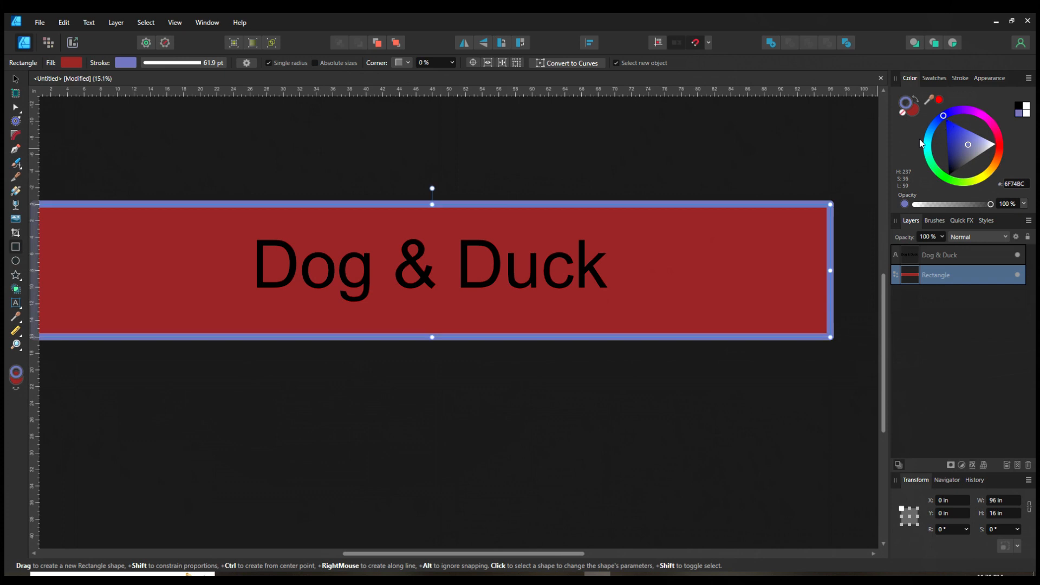
click(904, 111)
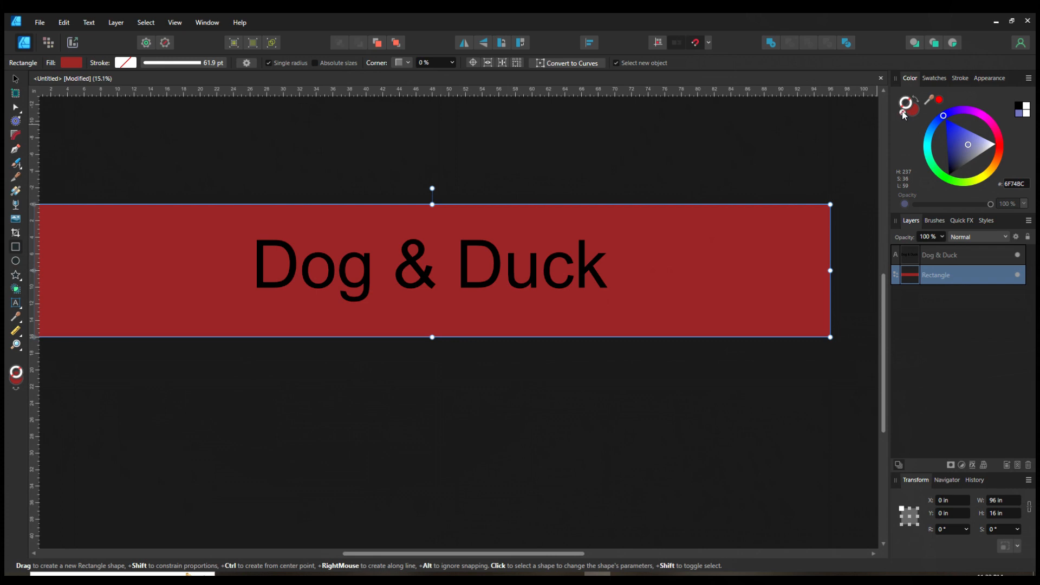
Step: Replace the rectangle's fill with black and deselect it
click(915, 113)
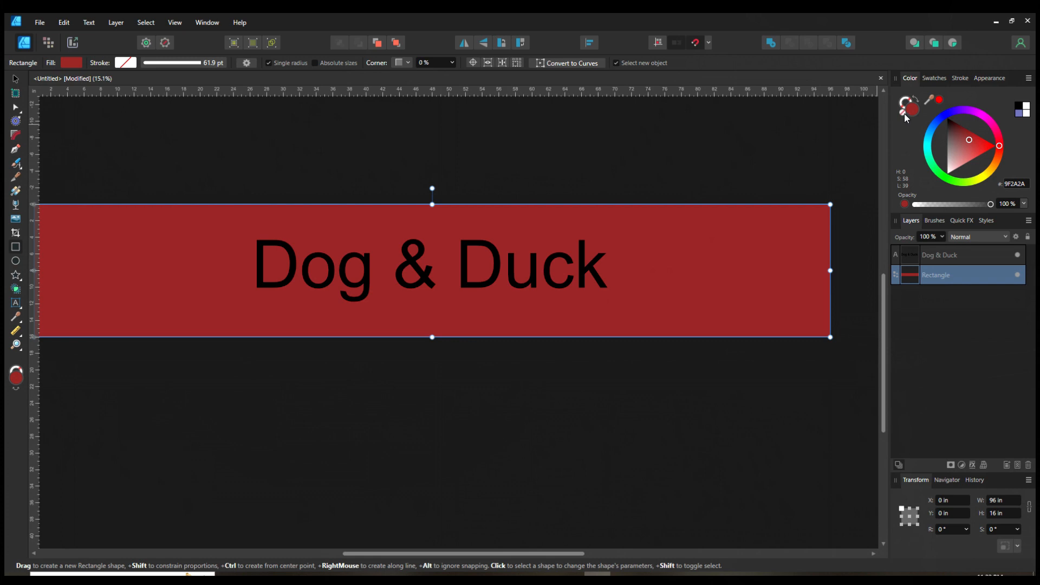
click(904, 113)
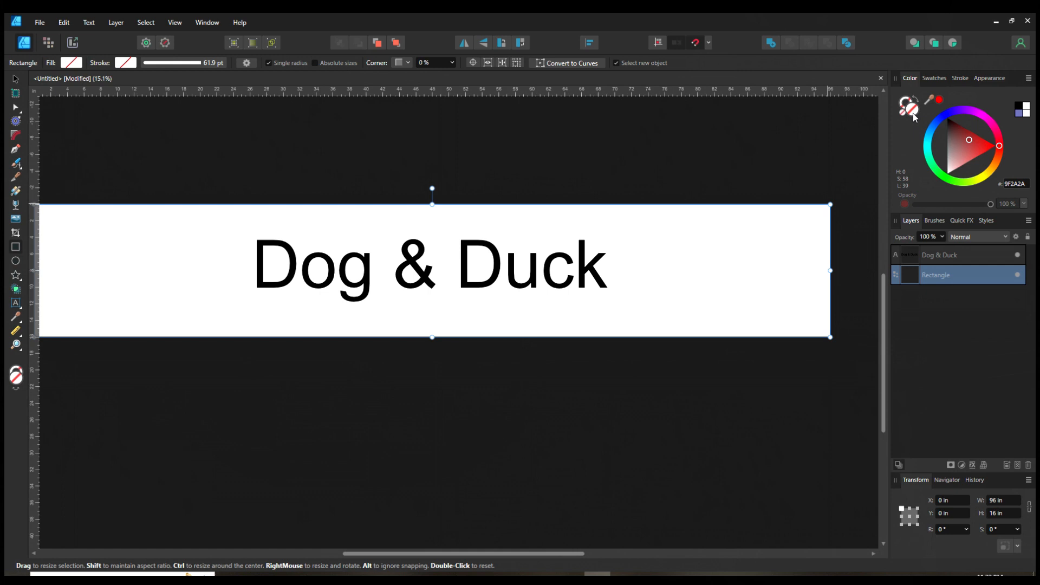
mouse_move(971, 141)
mouse_down()
mouse_move(961, 146)
mouse_move(972, 150)
mouse_move(947, 117)
mouse_up()
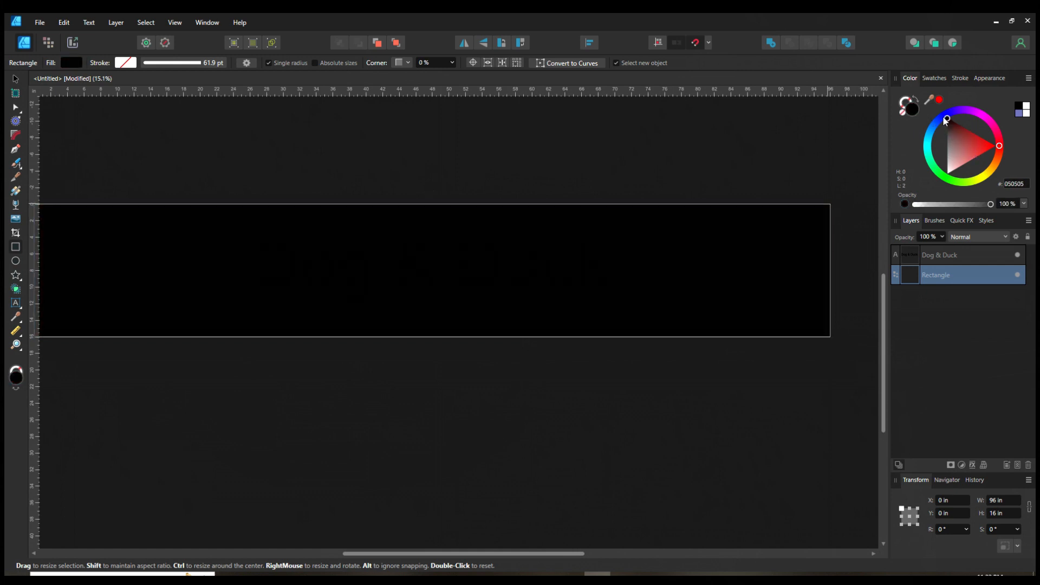
click(725, 376)
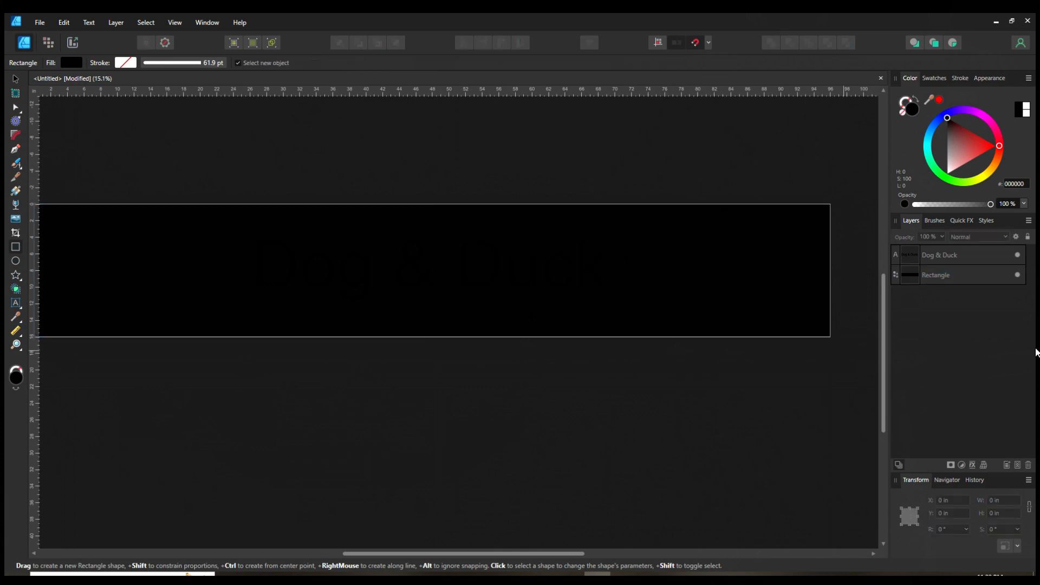
Step: Color the "Dog & Duck" text golden brown, hex 897328, then deselect it
click(934, 260)
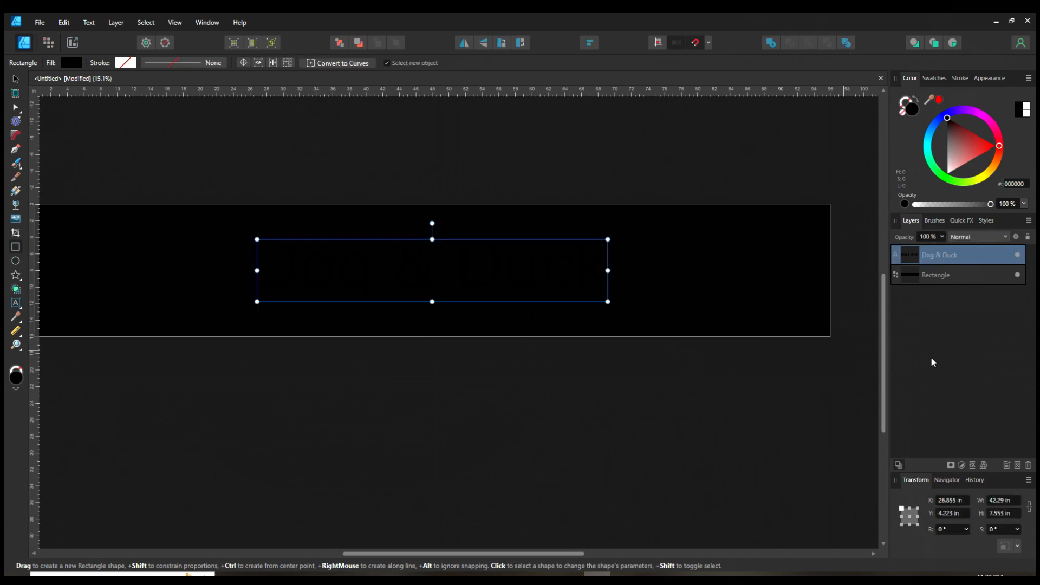
click(996, 164)
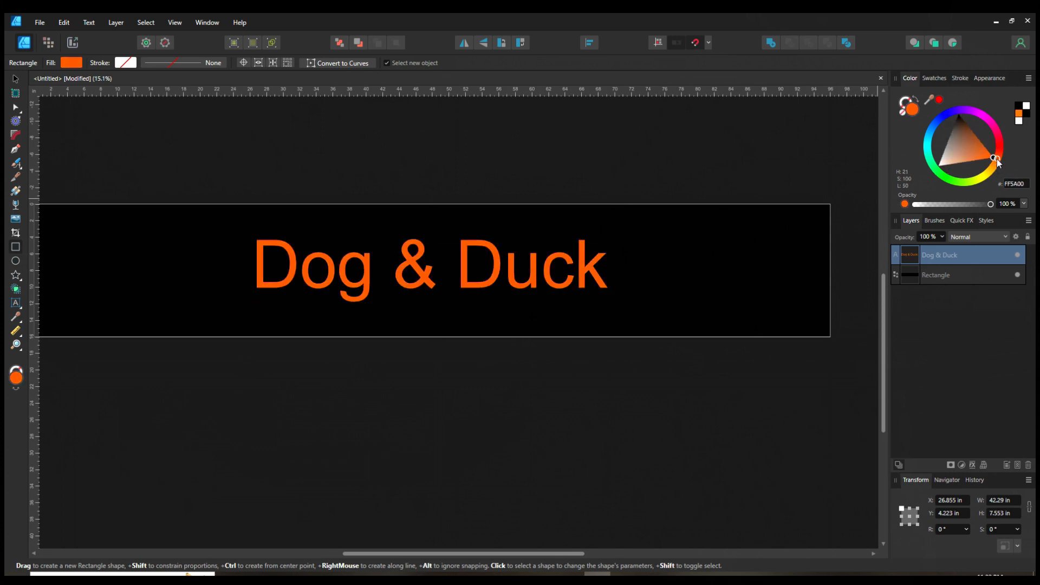
mouse_move(997, 159)
mouse_down()
mouse_move(963, 150)
mouse_move(974, 145)
mouse_up()
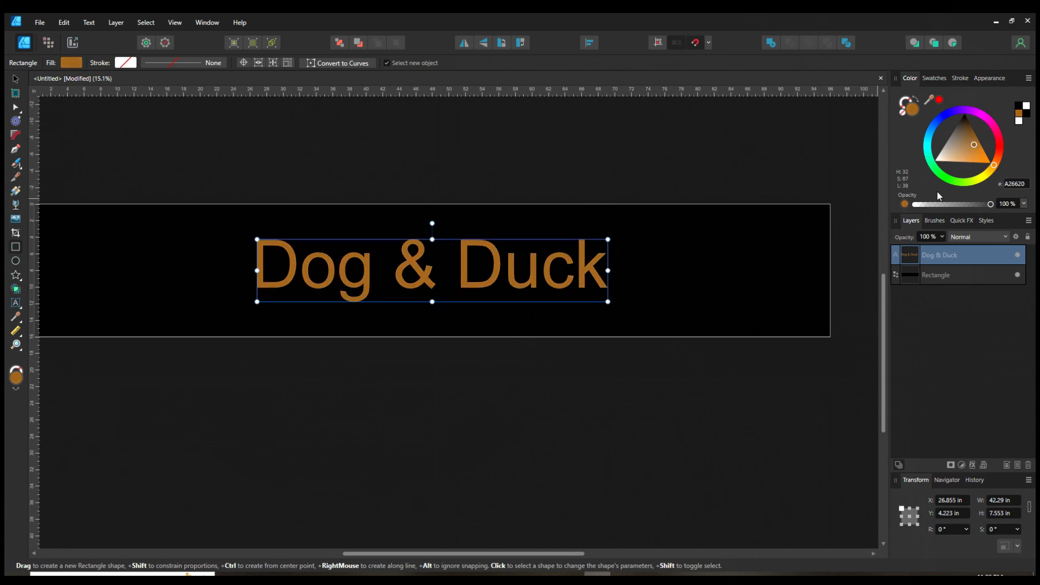
drag(971, 150, 972, 148)
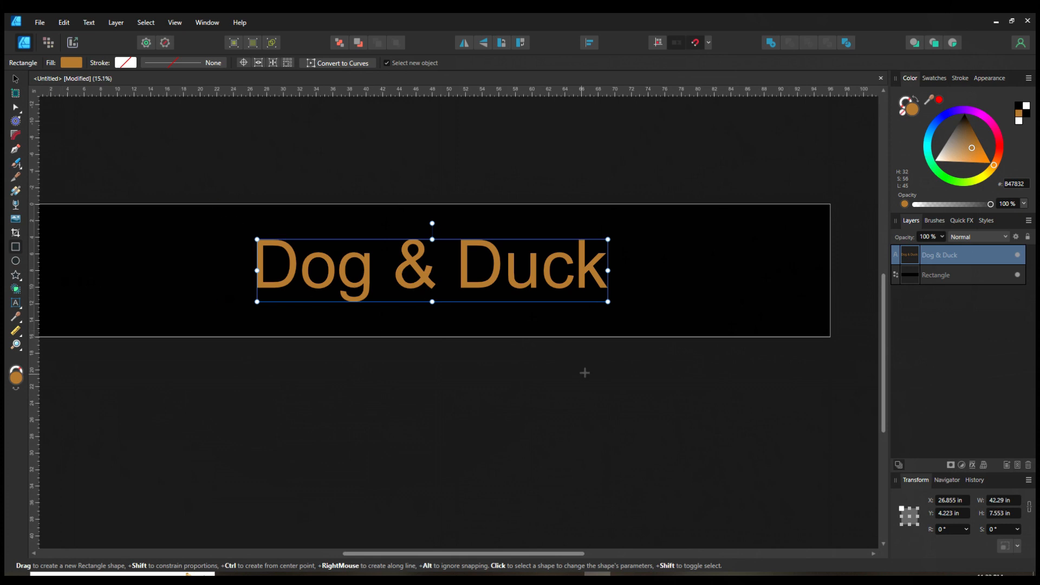
mouse_move(974, 148)
mouse_down()
mouse_move(960, 148)
mouse_move(997, 162)
mouse_move(997, 114)
mouse_move(994, 164)
mouse_move(945, 115)
mouse_move(961, 185)
mouse_move(1001, 172)
mouse_up()
click(15, 80)
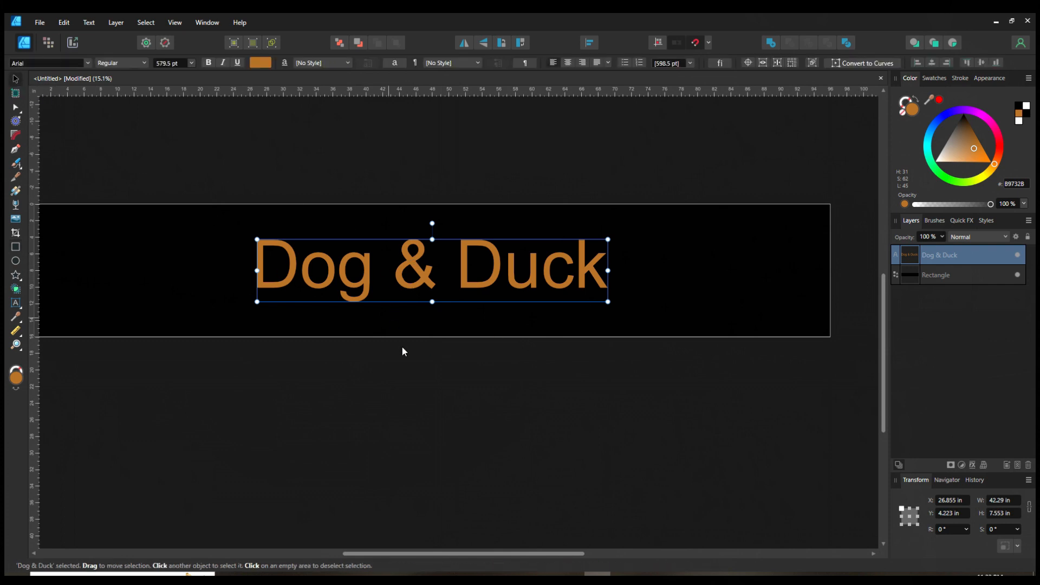
click(428, 374)
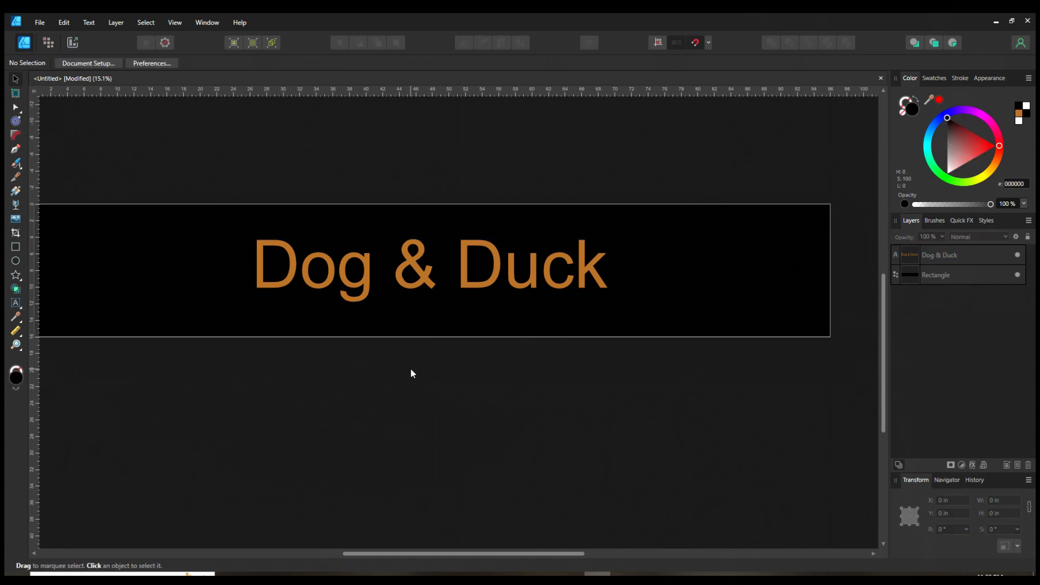
click(366, 282)
click(290, 351)
mouse_move(360, 380)
mouse_down()
mouse_move(471, 410)
mouse_move(369, 366)
mouse_up()
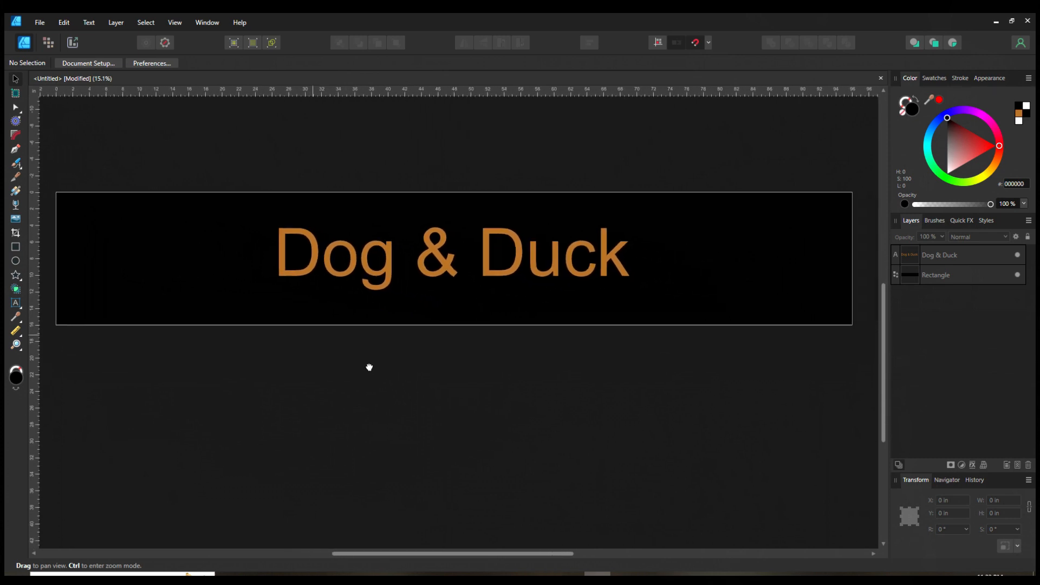
double_click(366, 267)
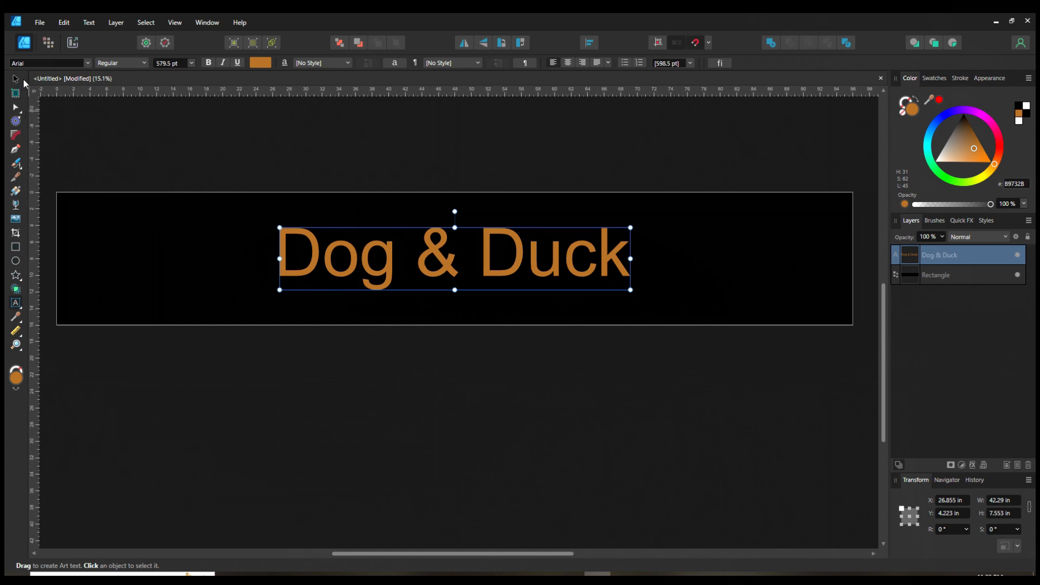
click(16, 79)
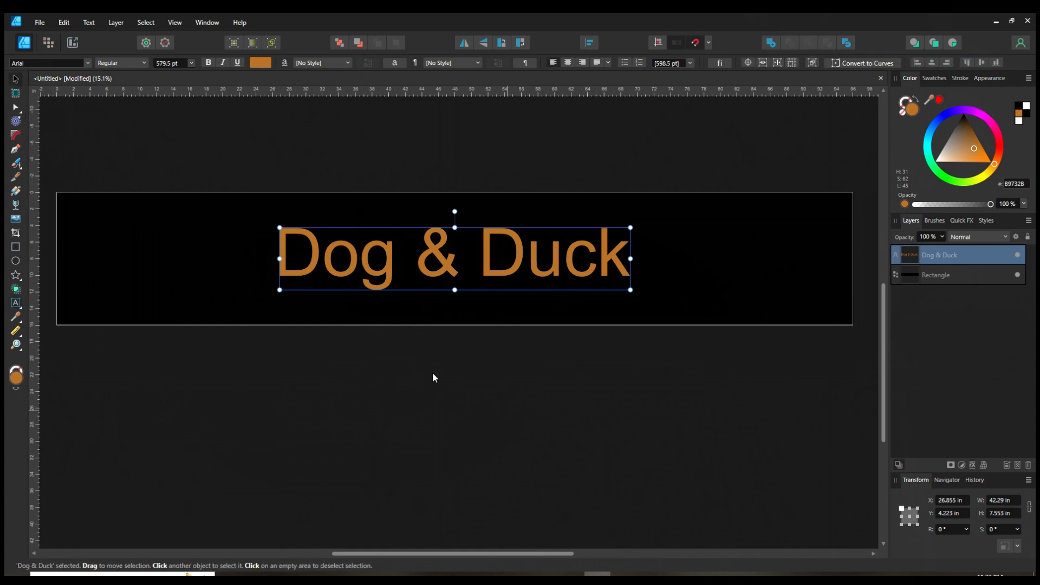
click(420, 367)
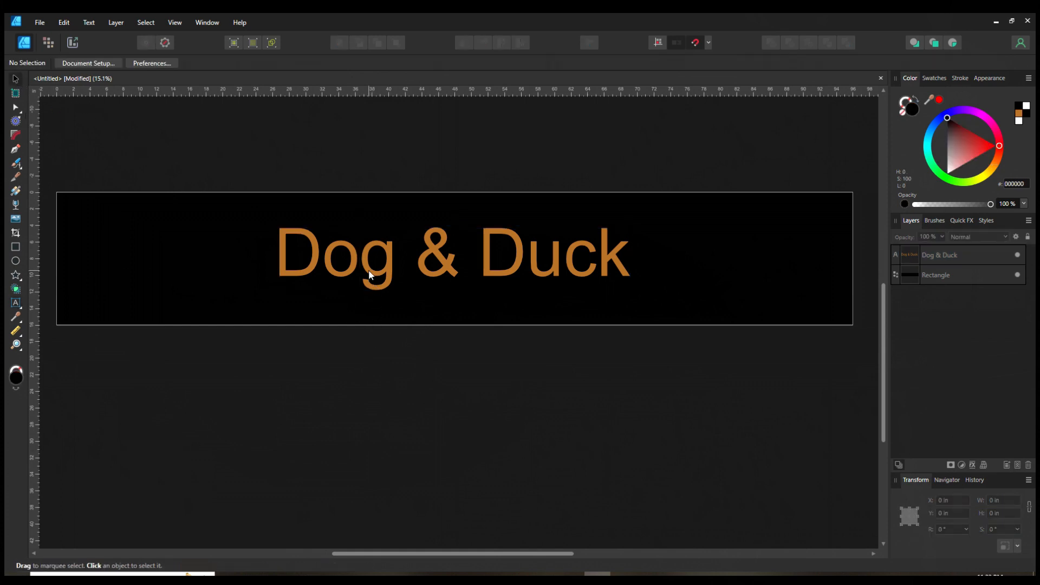
click(15, 303)
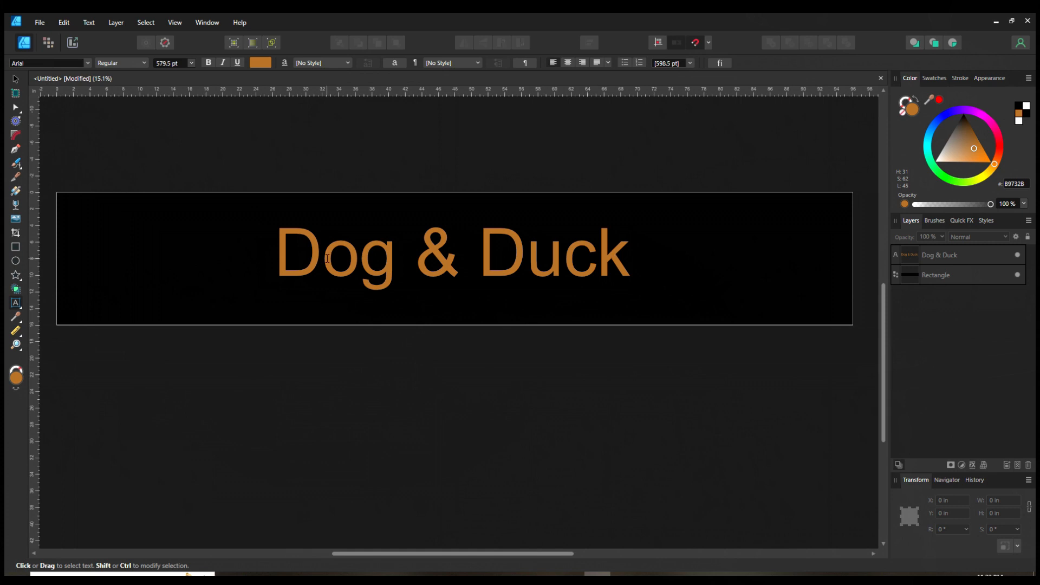
click(312, 266)
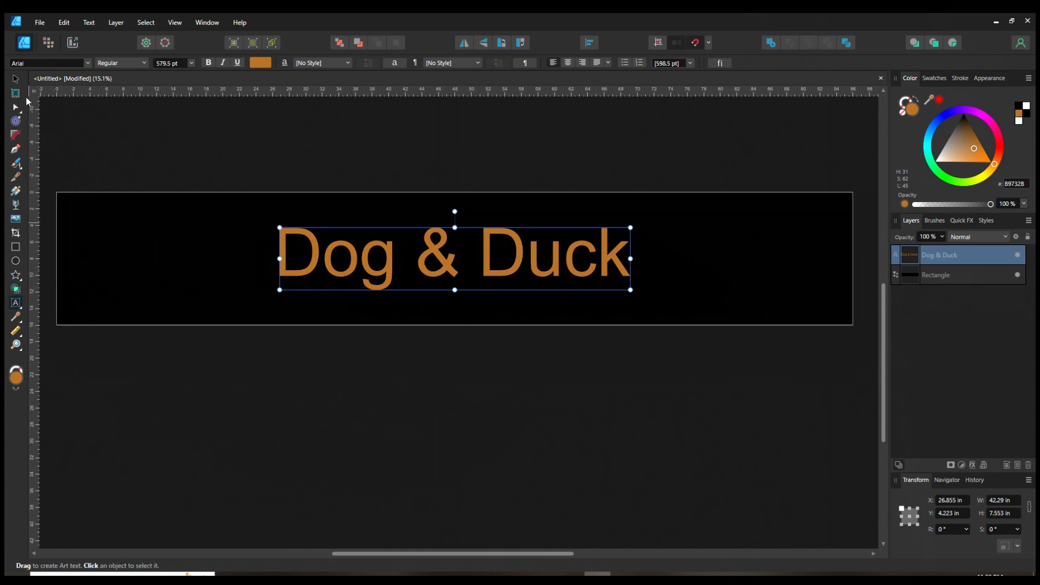
click(15, 79)
click(247, 391)
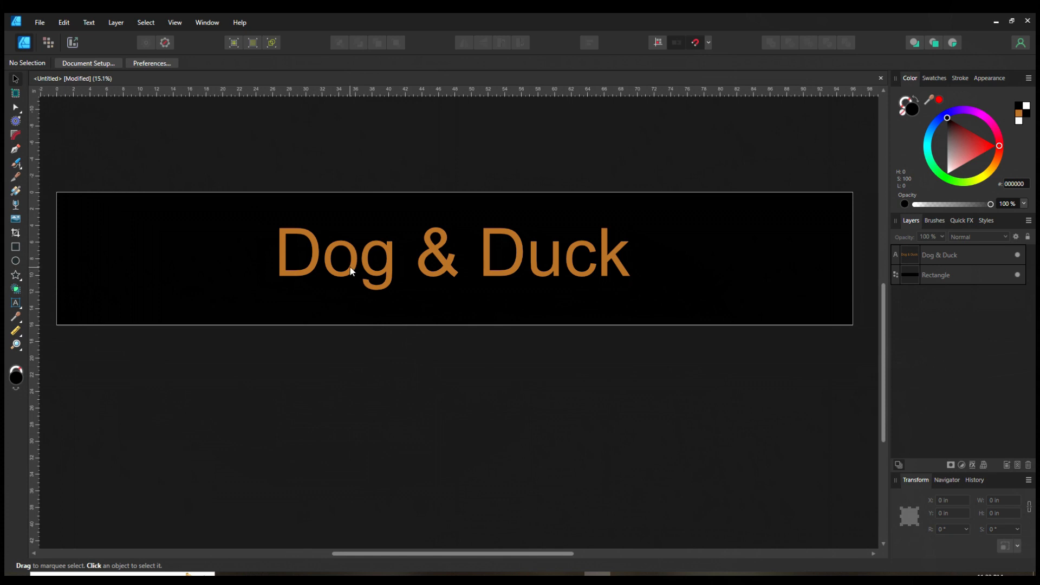
double_click(353, 265)
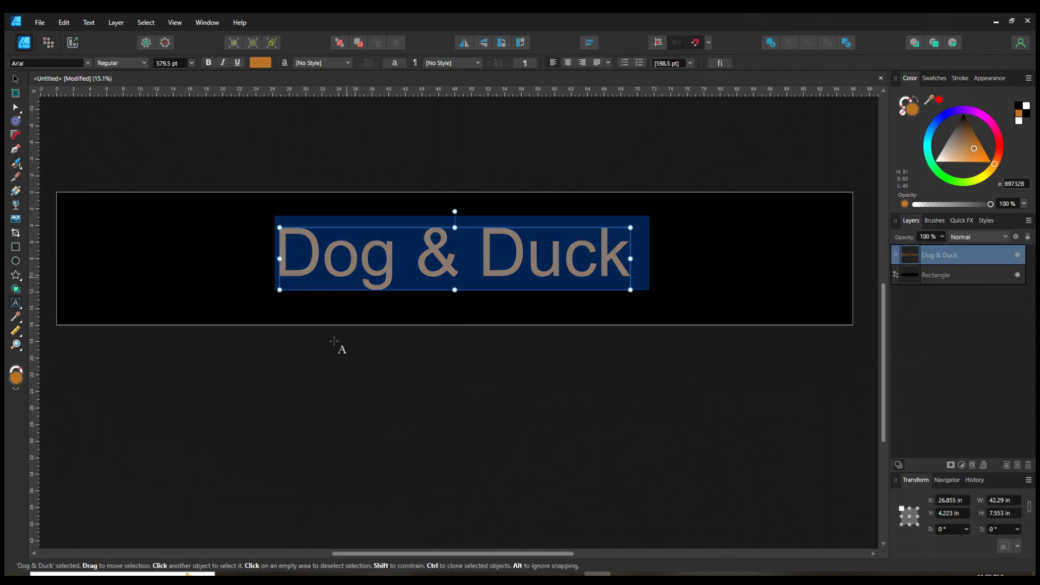
click(359, 254)
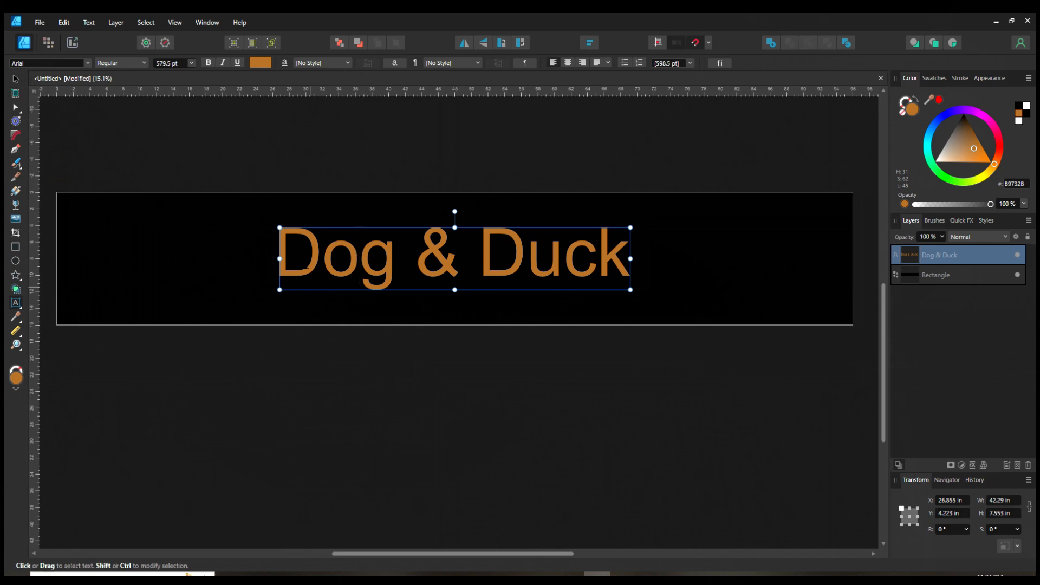
Step: Select all the "Dog & Duck" text and change its font to Times New Roman
click(627, 260)
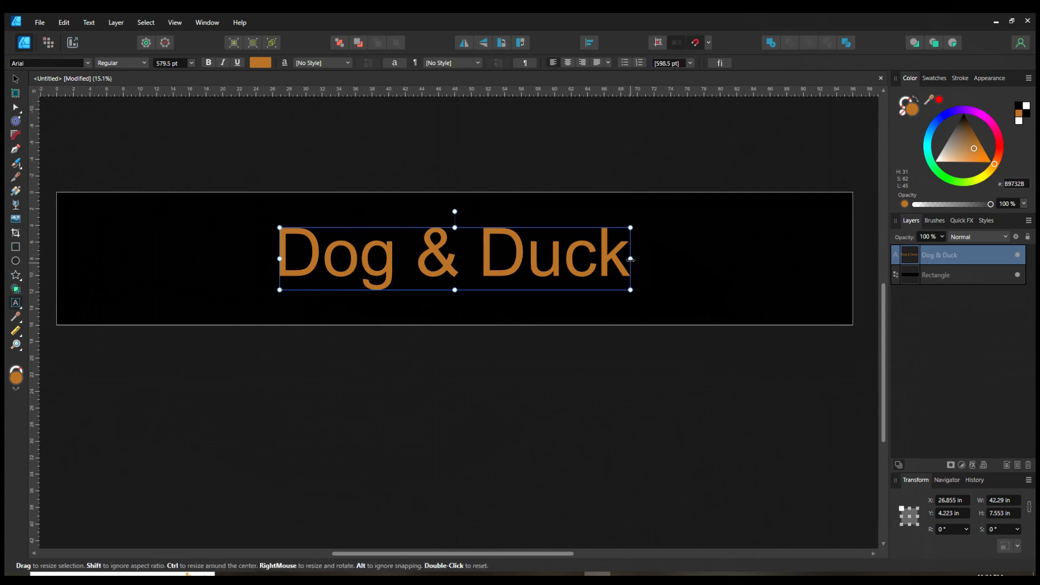
drag(629, 260, 239, 295)
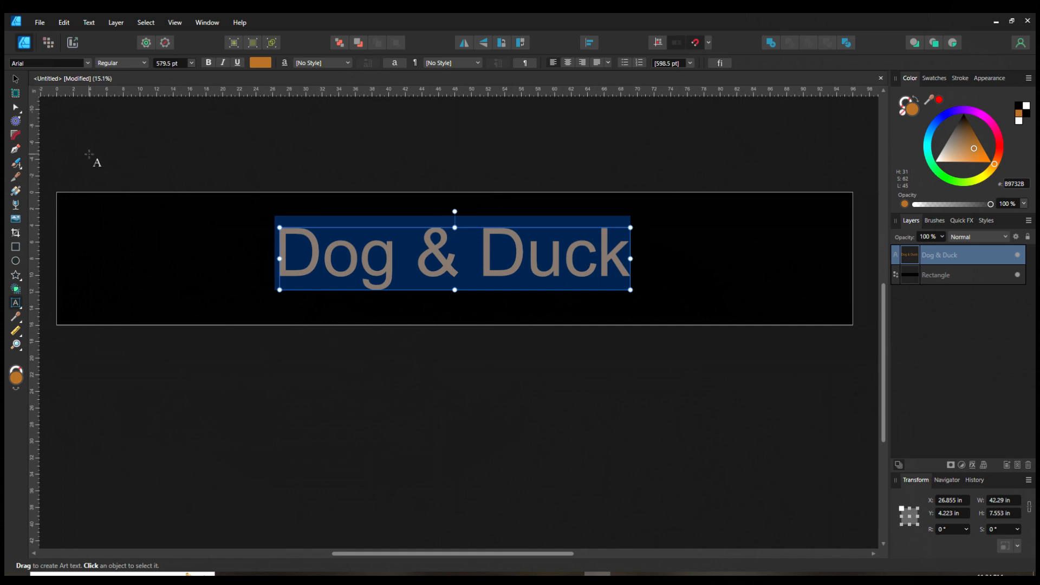
click(87, 63)
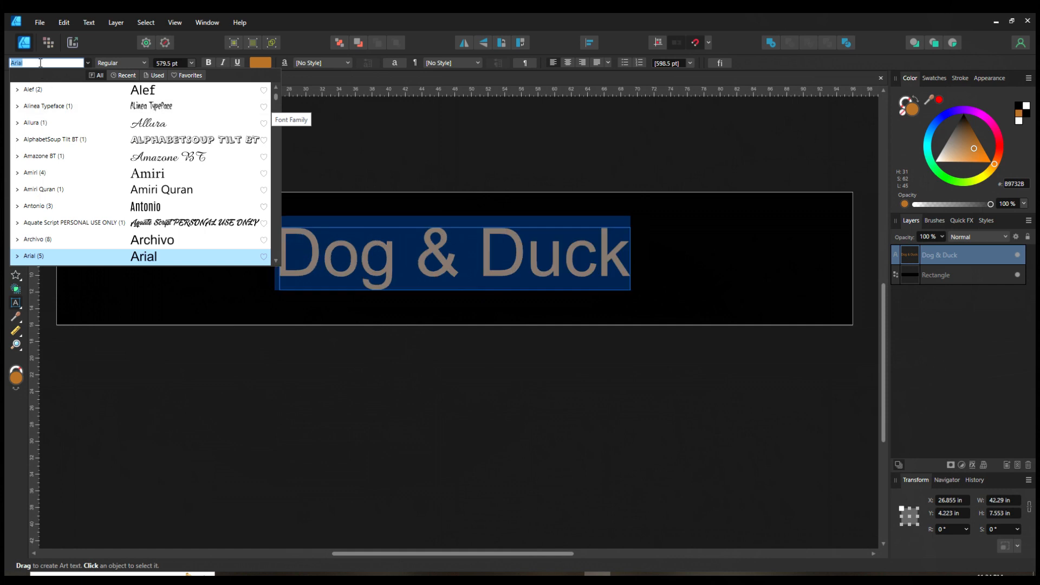
text(times)
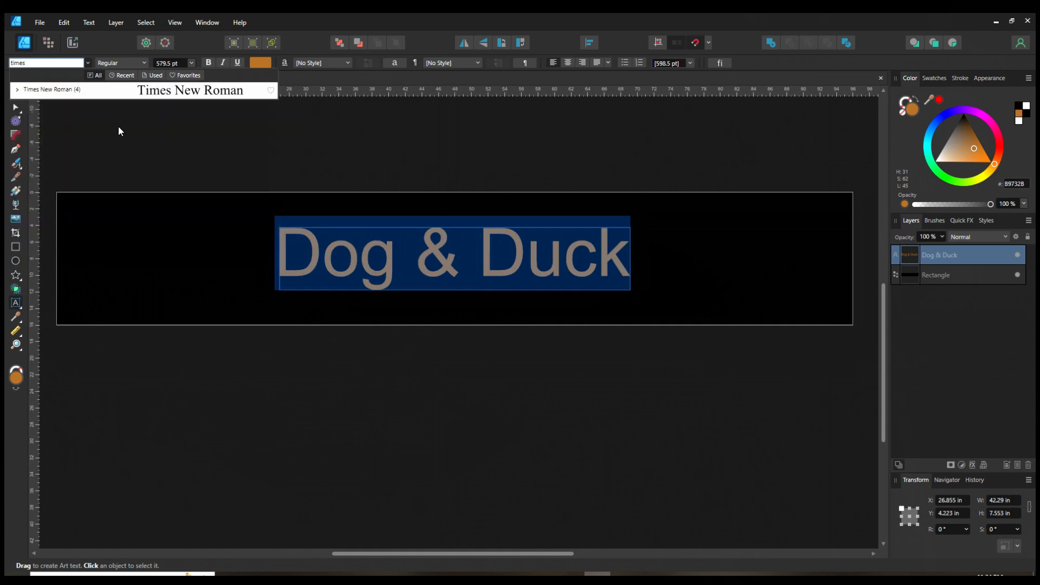
click(89, 90)
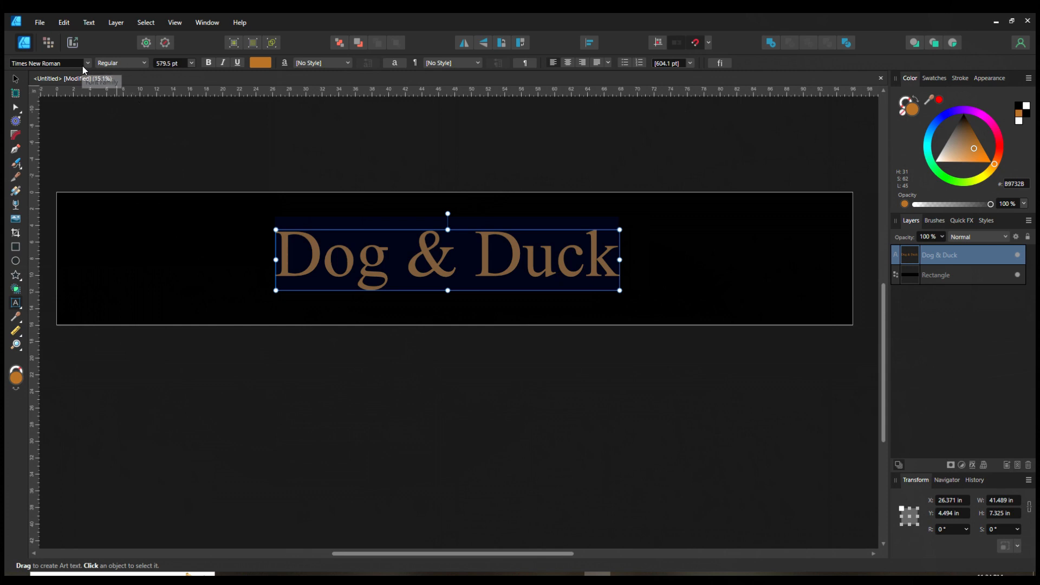
Step: Try the heading's font style, Bold, Italic and Underline options, switching each back off
click(105, 68)
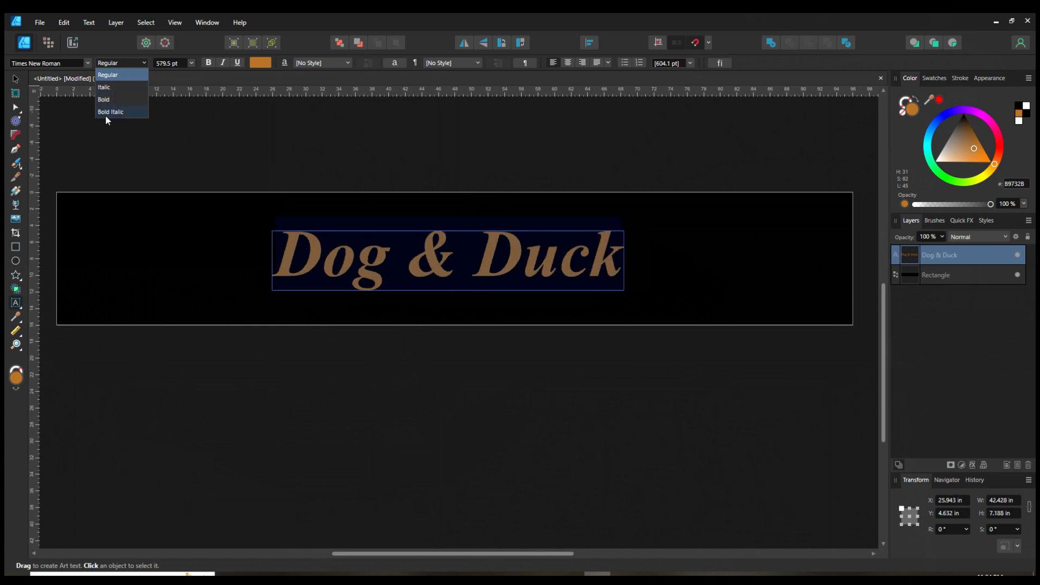
click(112, 75)
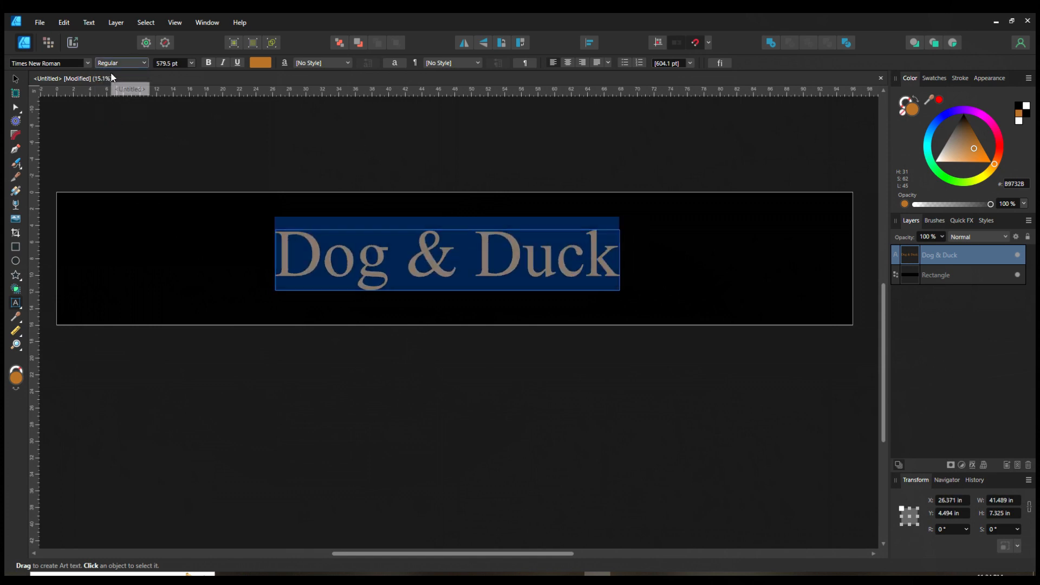
click(208, 63)
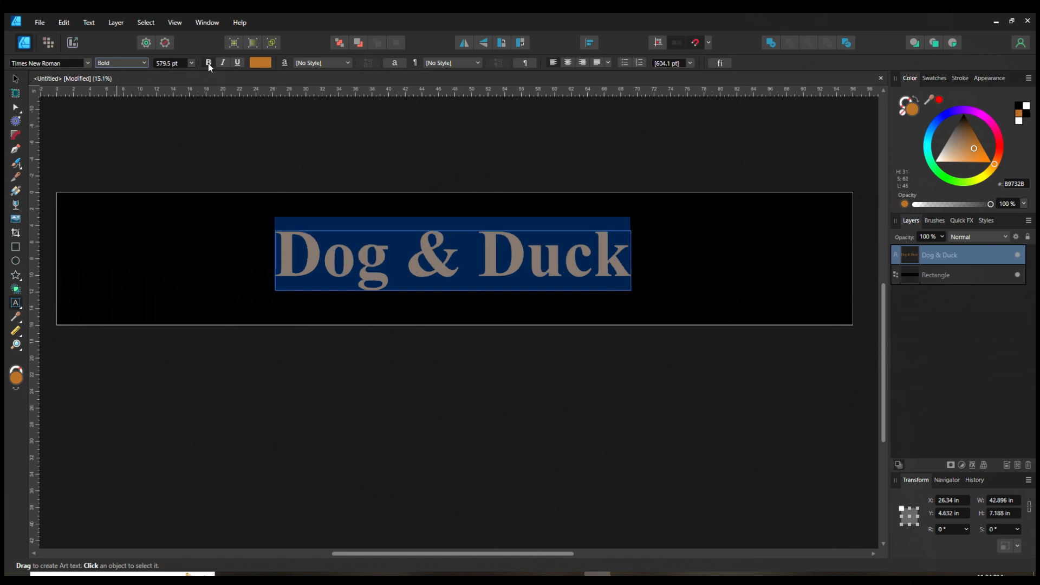
click(208, 63)
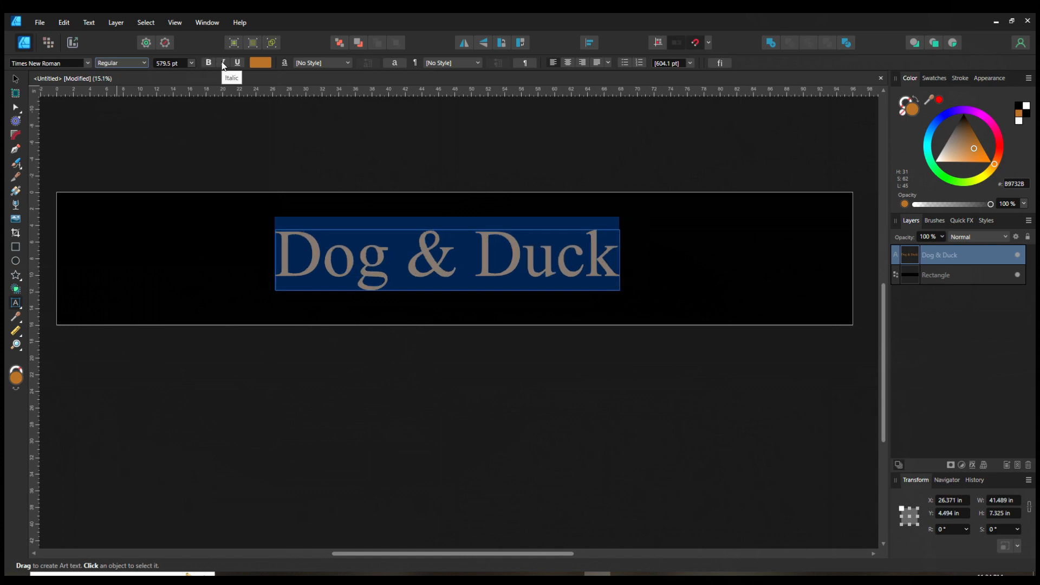
click(222, 63)
click(222, 63)
click(238, 63)
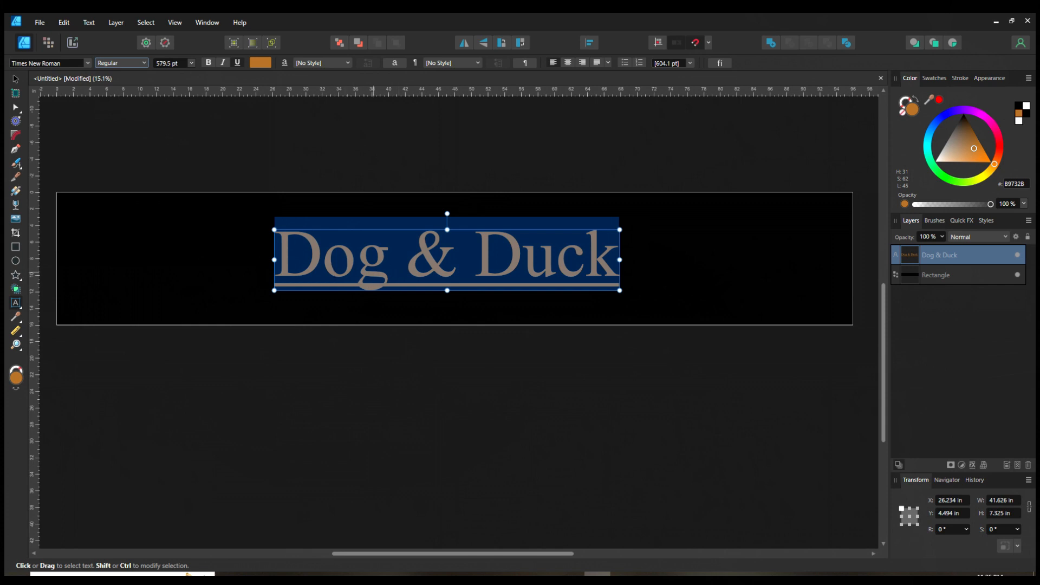
click(240, 64)
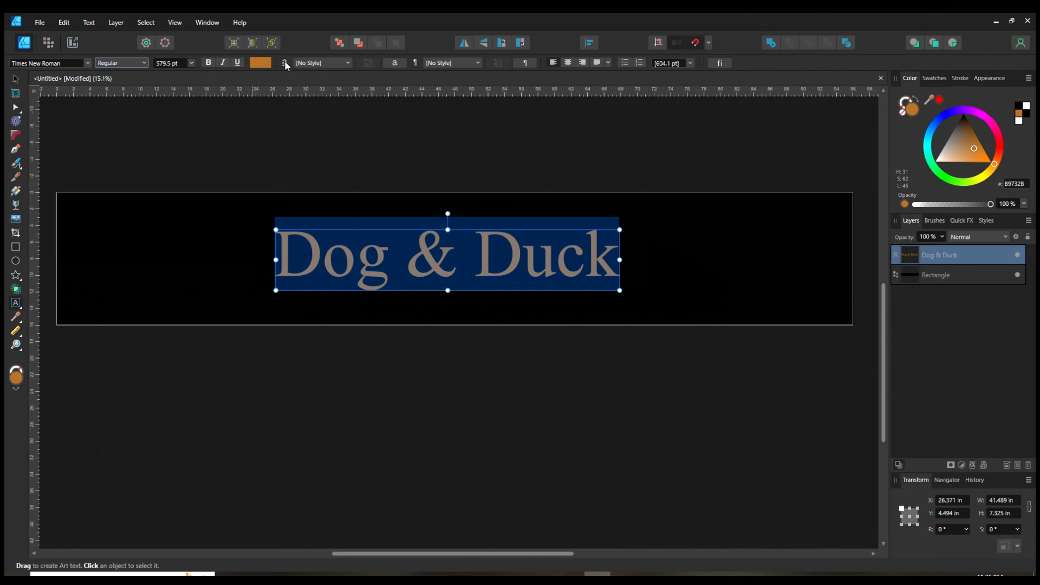
Step: Review the heading's character style list and the Character panel without changing anything
click(307, 64)
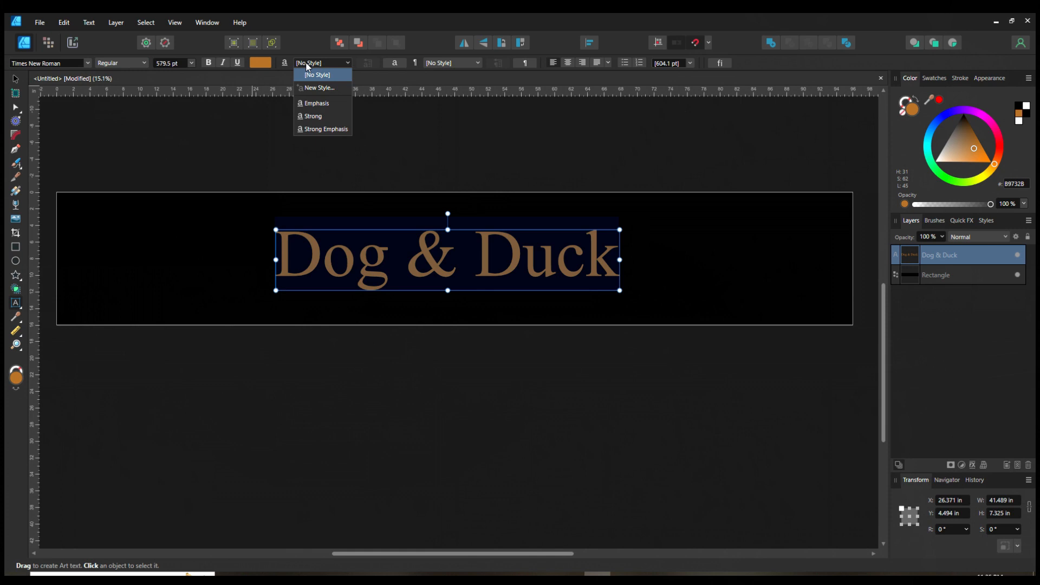
click(302, 64)
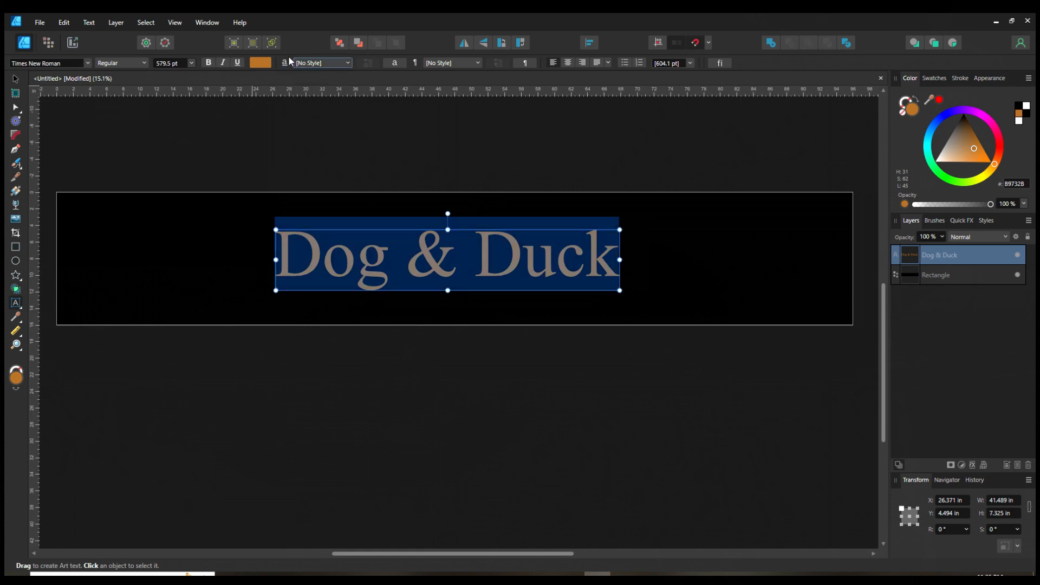
click(401, 65)
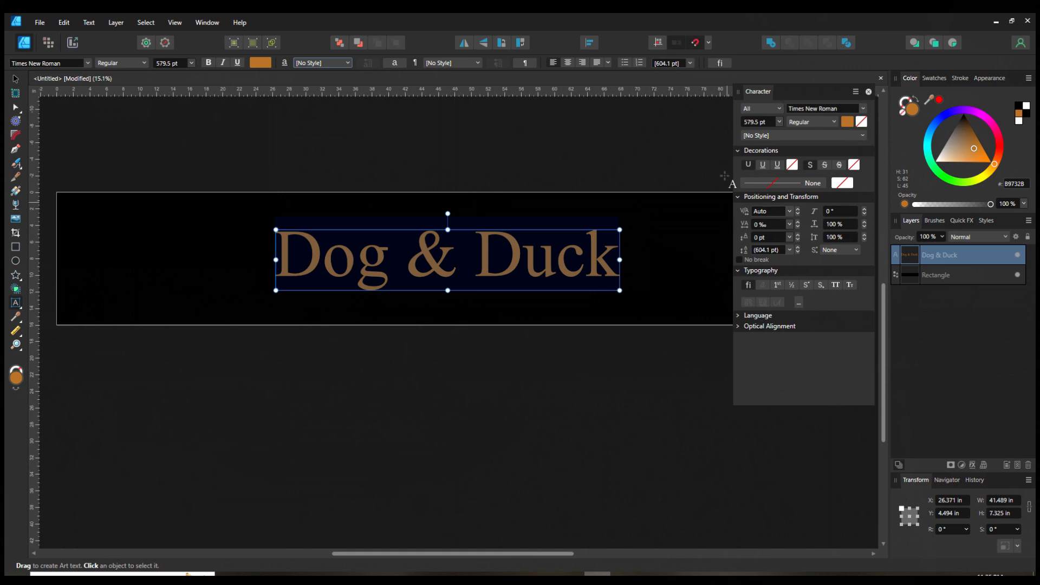
click(870, 93)
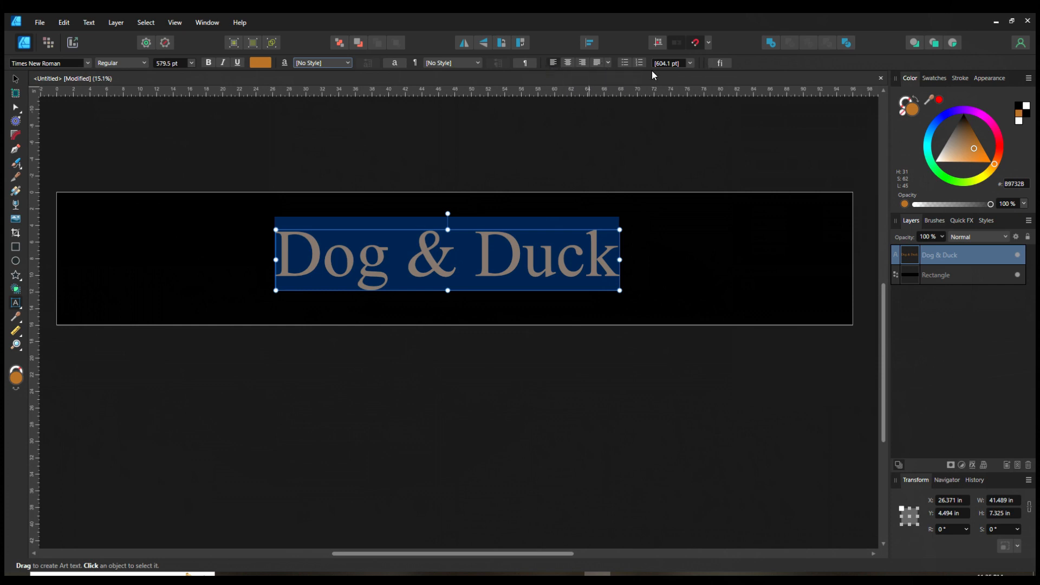
Step: Enter the "Dog & Duck" text and adjust the kerning after "Dog"
click(15, 84)
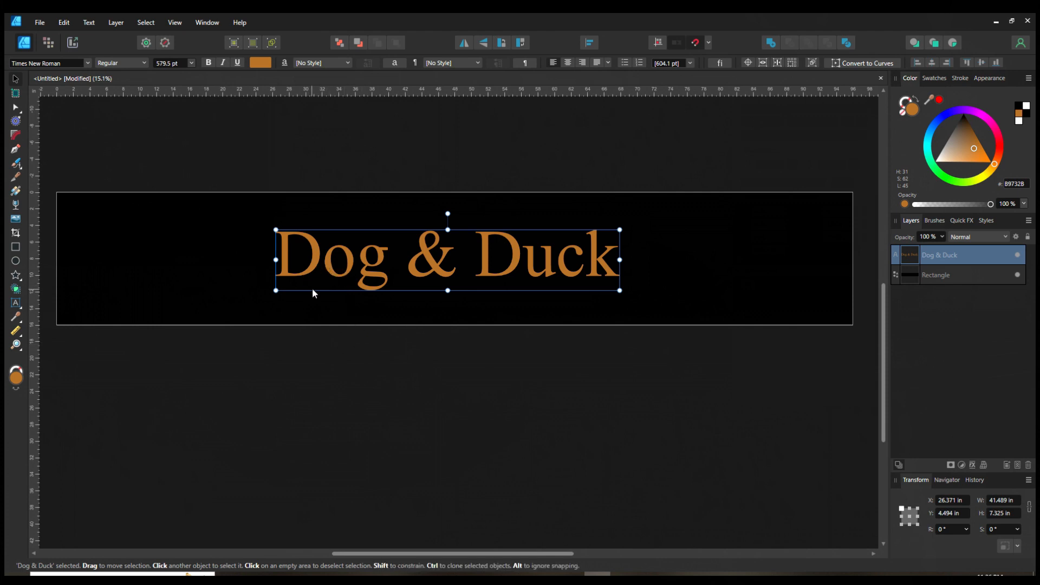
double_click(314, 260)
double_click(314, 261)
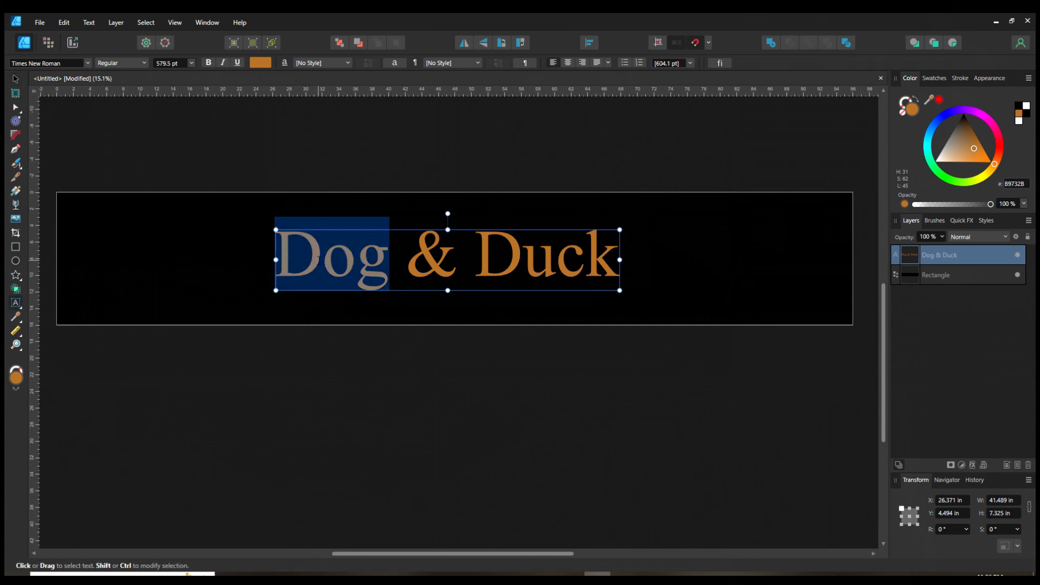
click(318, 260)
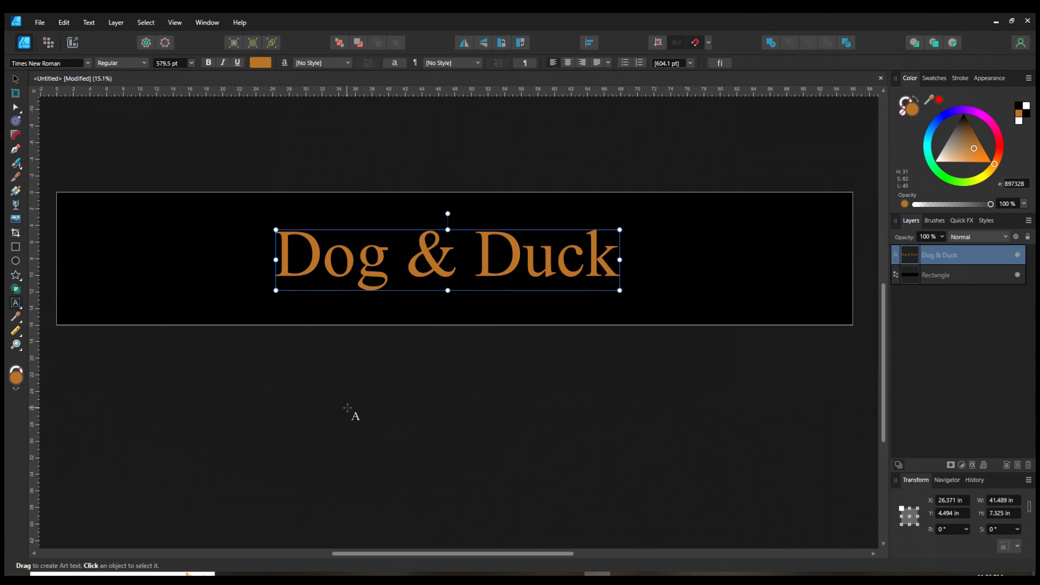
key(Right)
key(alt+Right)
key(alt+Right)
key(alt+Right)
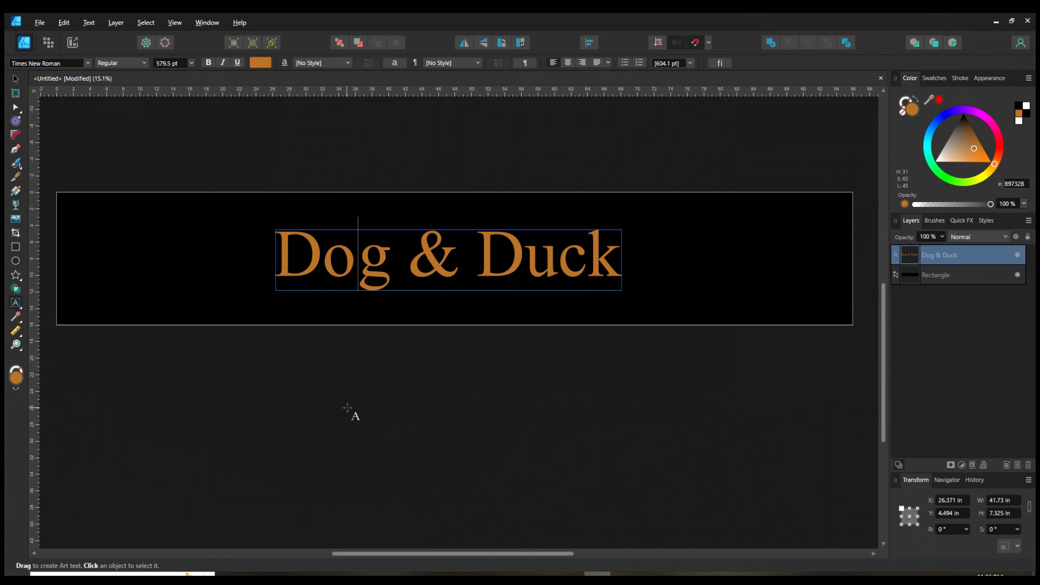
key(alt+Left)
key(alt+Left)
key(alt+Left)
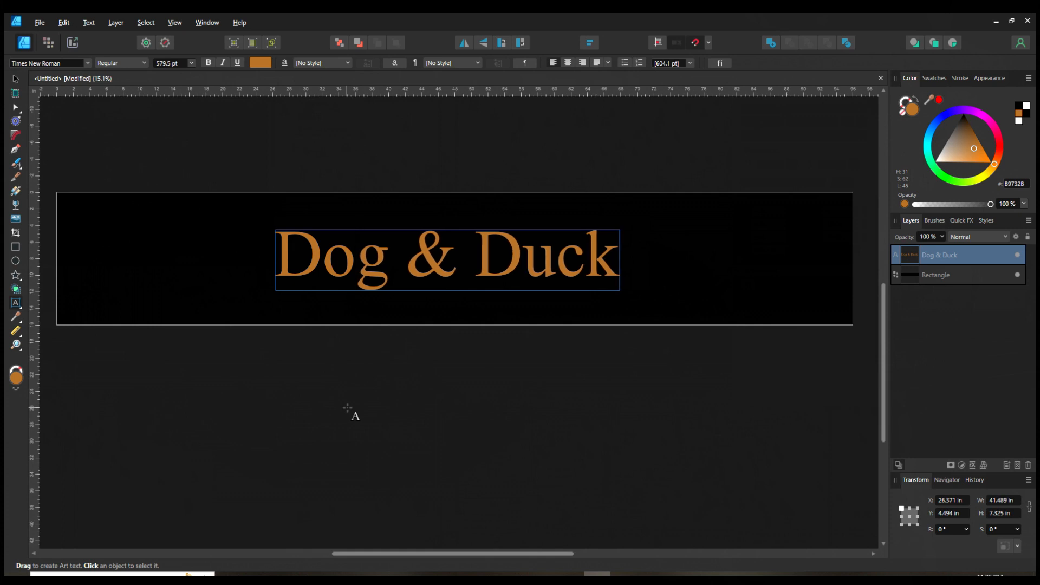
key(alt+Left)
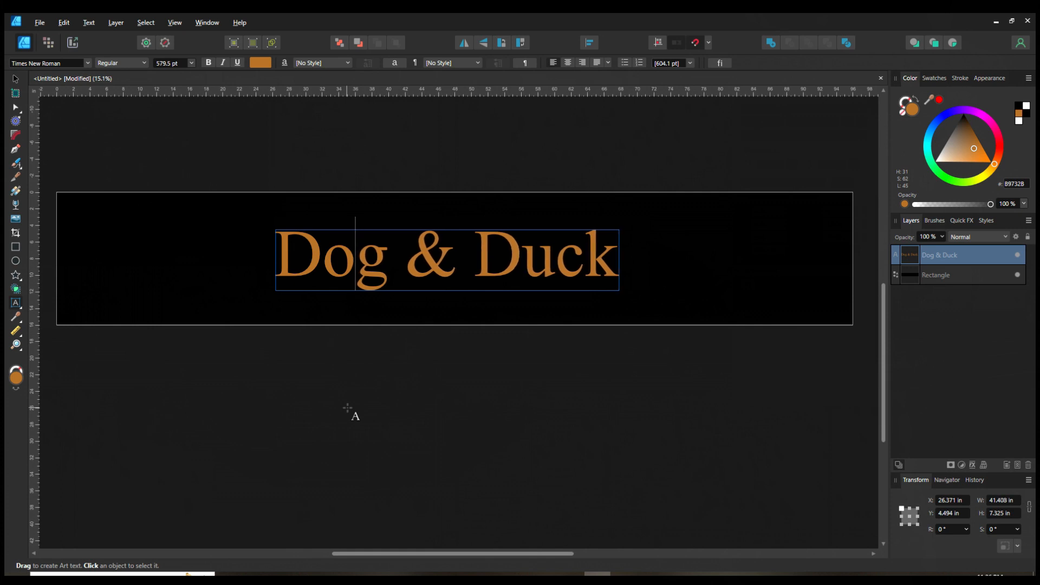
key(alt+Left)
key(alt+Left)
key(alt+Left)
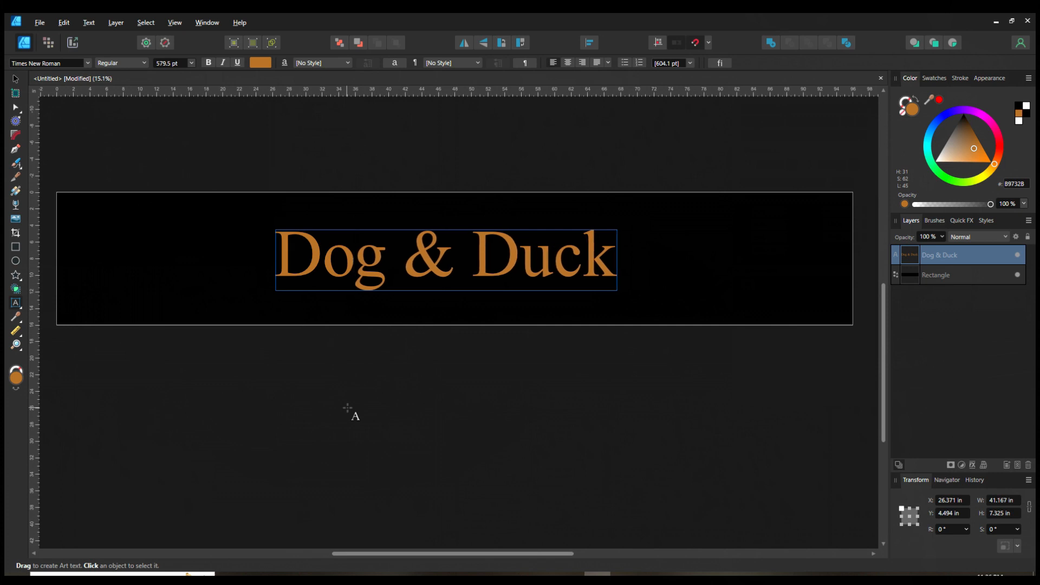
key(alt+Right)
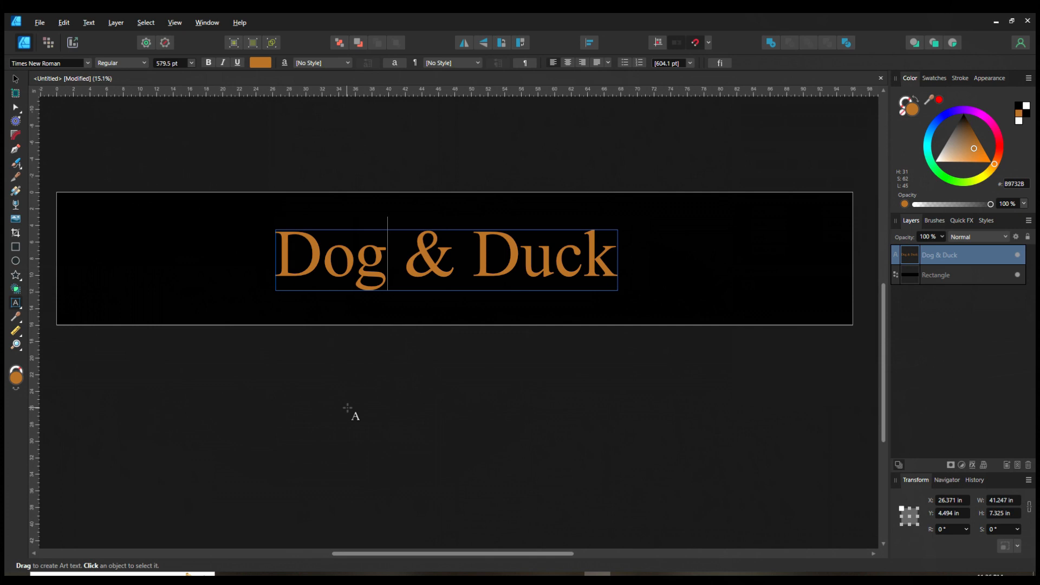
Step: Tighten the kerning between "c" and "k" in "Duck" and leave text editing
key(Right)
key(Right)
key(Right)
key(Right)
key(Right)
key(alt+Left)
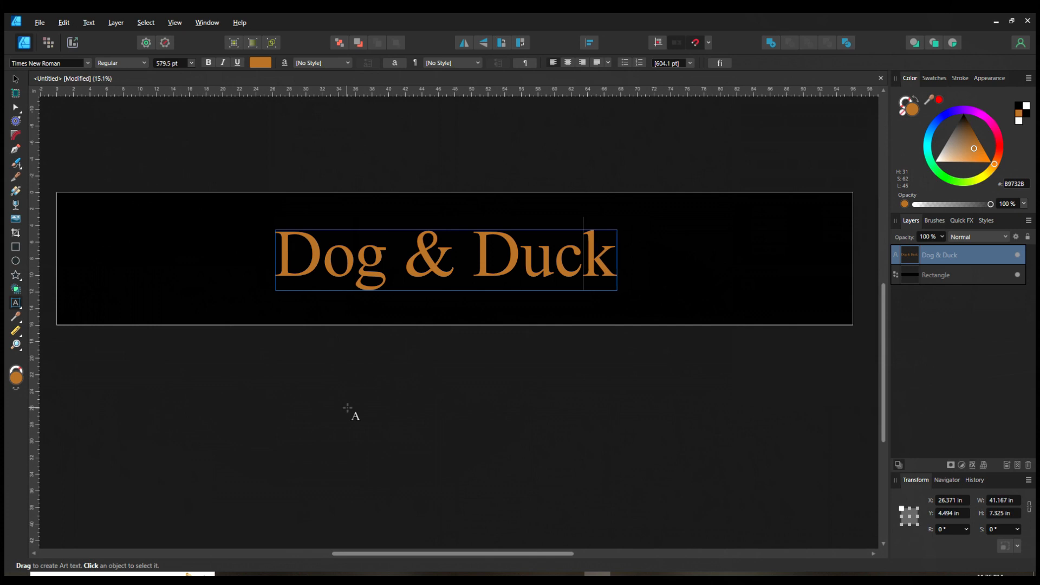
key(alt+Left)
key(Right)
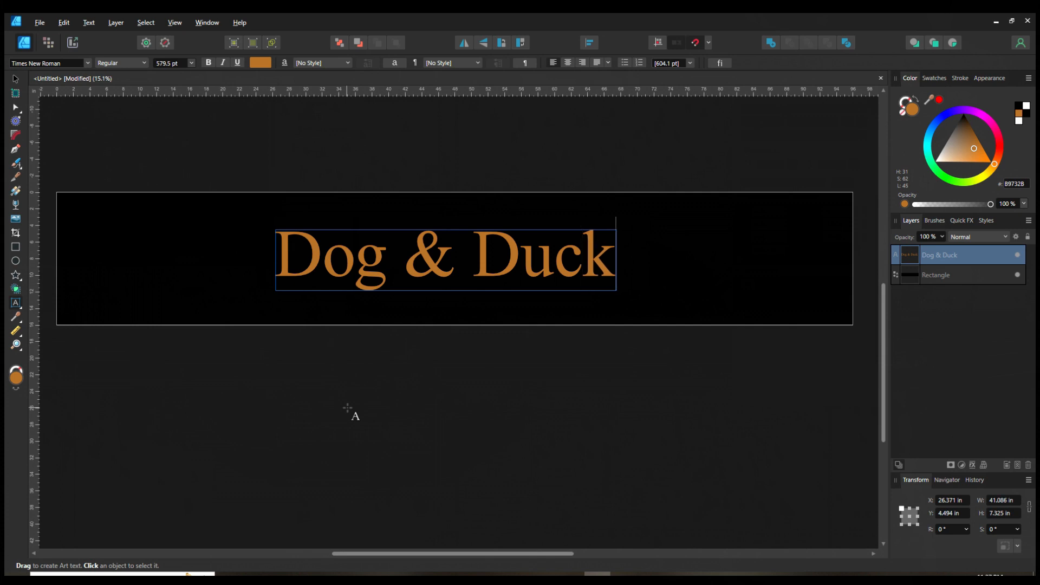
key(Escape)
click(16, 79)
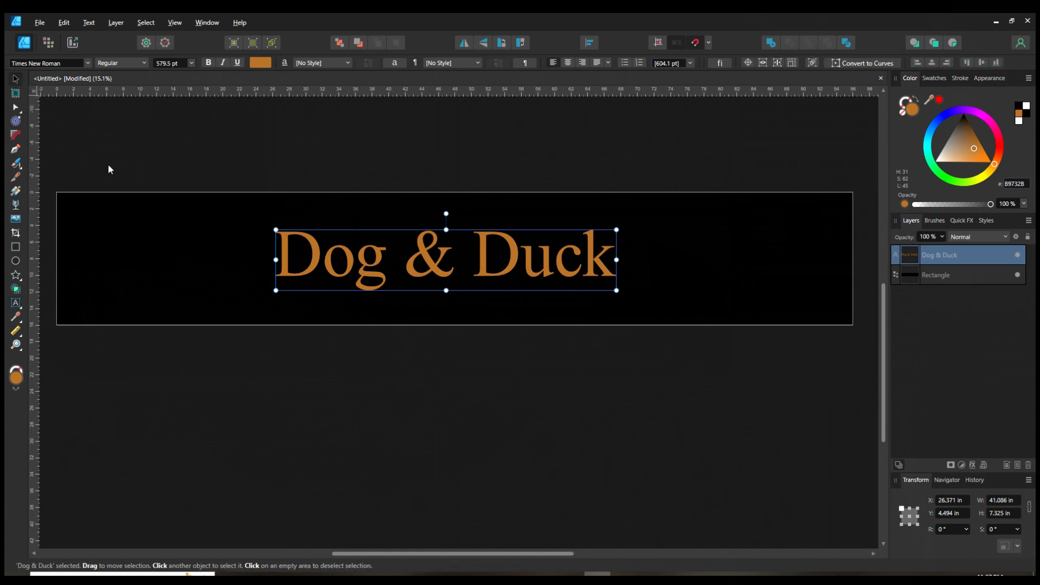
Step: Move the "Dog & Duck" heading slightly up within the banner and deselect it
click(481, 386)
drag(483, 263, 496, 245)
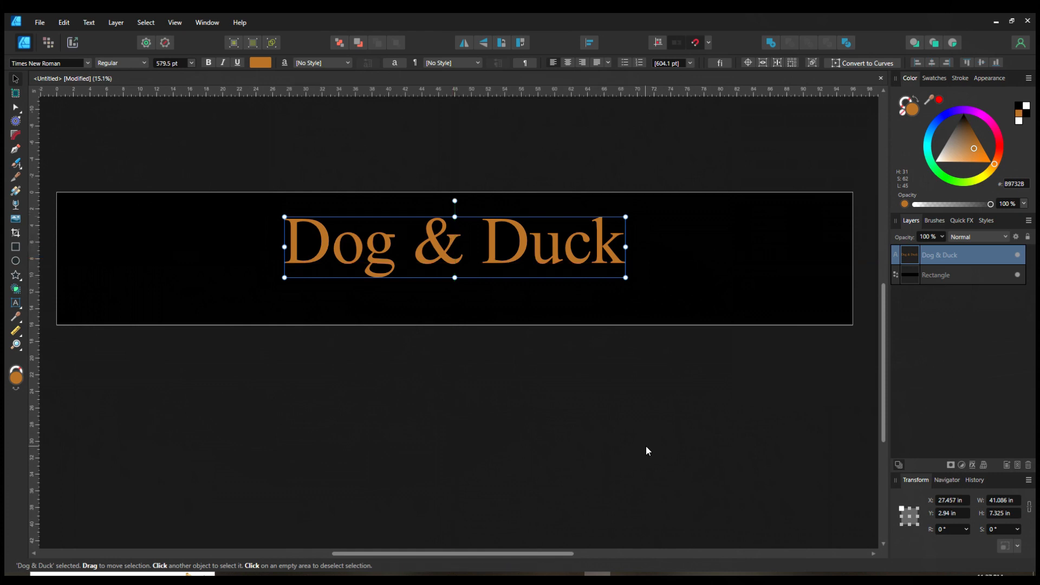
click(508, 457)
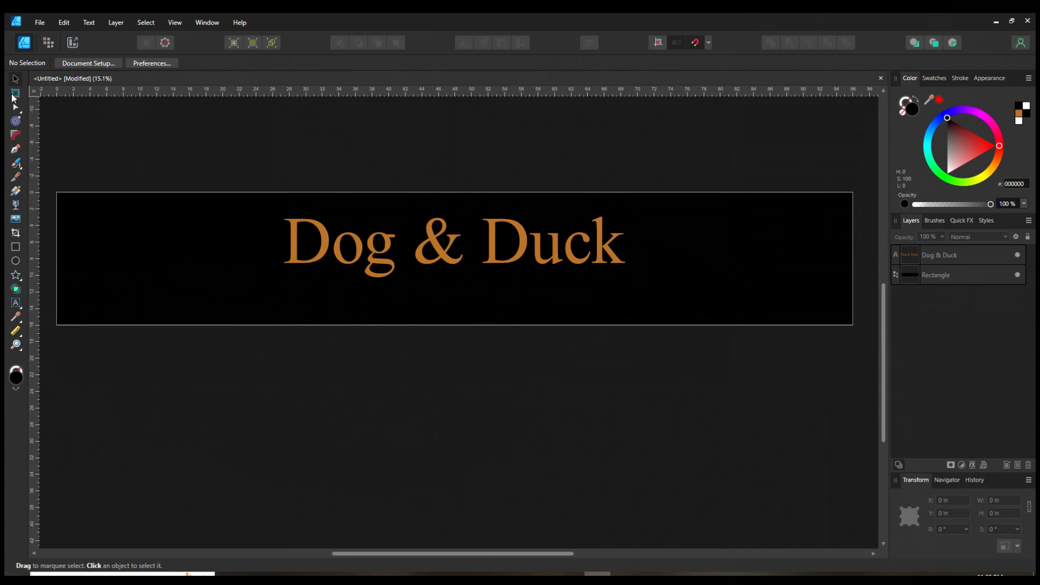
Step: Create an art text line "Restaurant & Bar" below the heading
click(446, 253)
click(374, 428)
click(16, 304)
drag(315, 291, 335, 307)
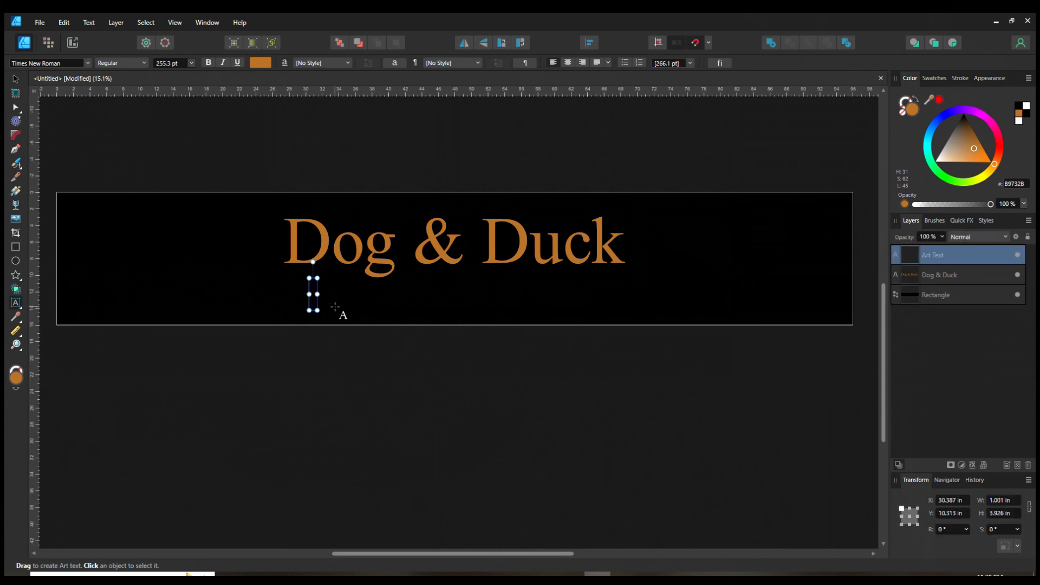
text(Restaur)
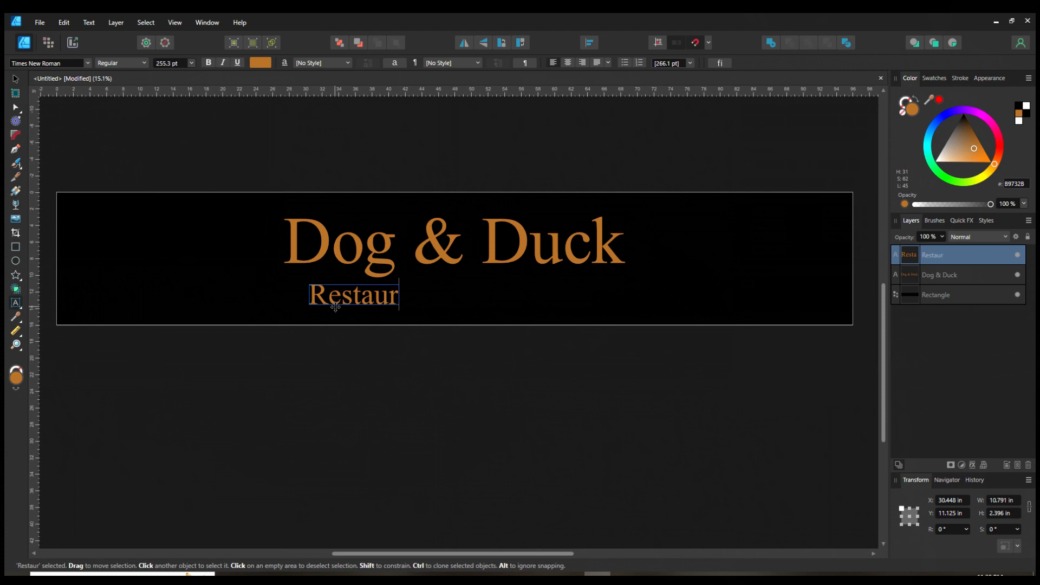
text(ant & )
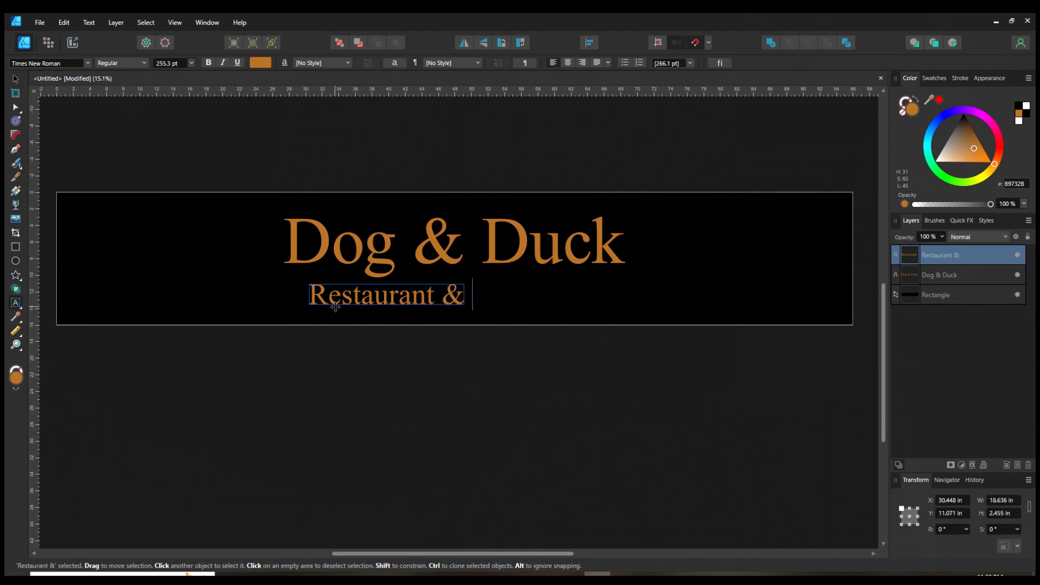
text(Bar)
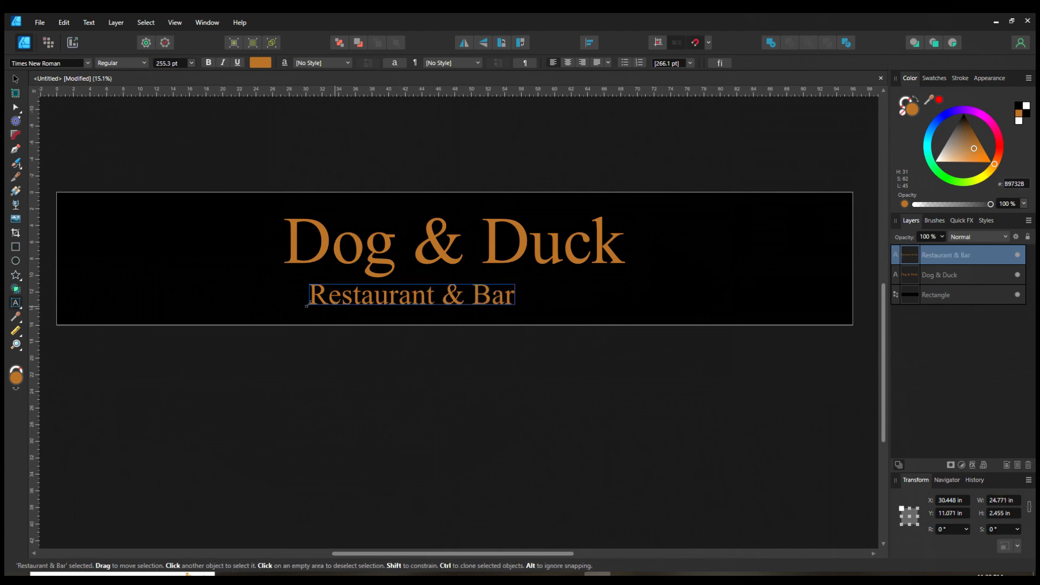
key(Escape)
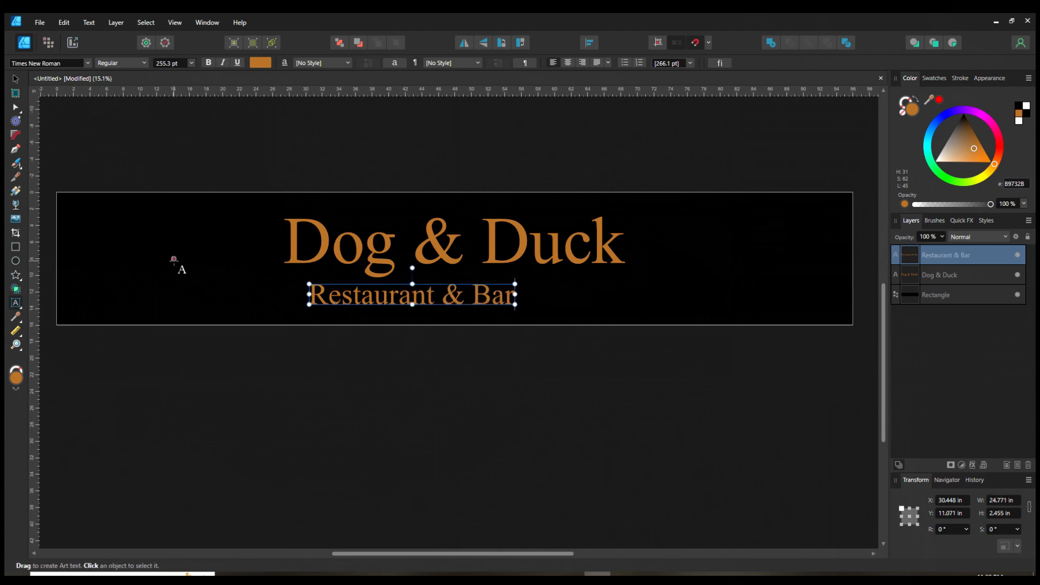
Step: Center the "Restaurant & Bar" text beneath the heading and deselect it
click(16, 78)
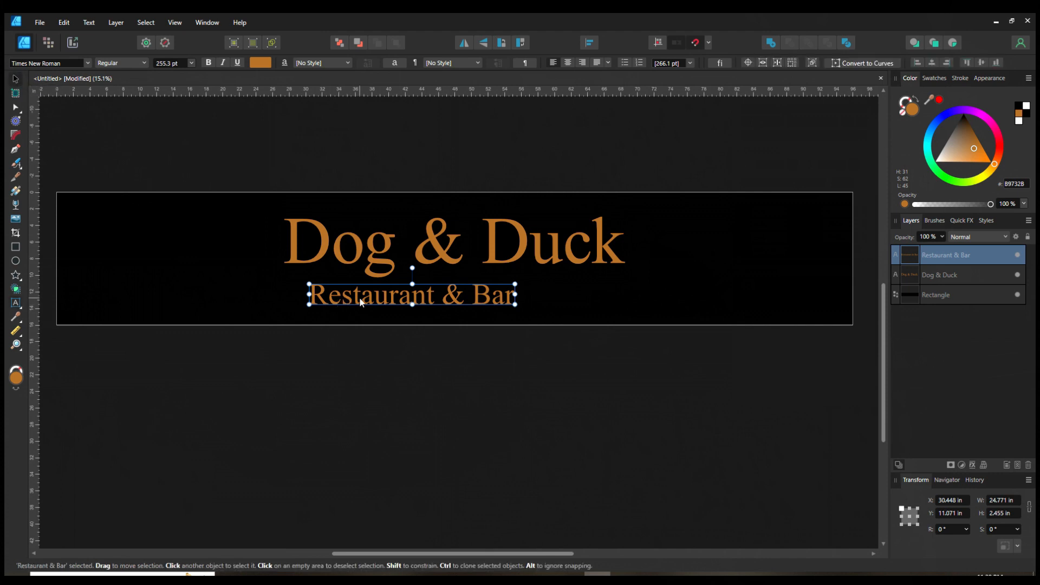
drag(373, 302, 417, 299)
click(457, 396)
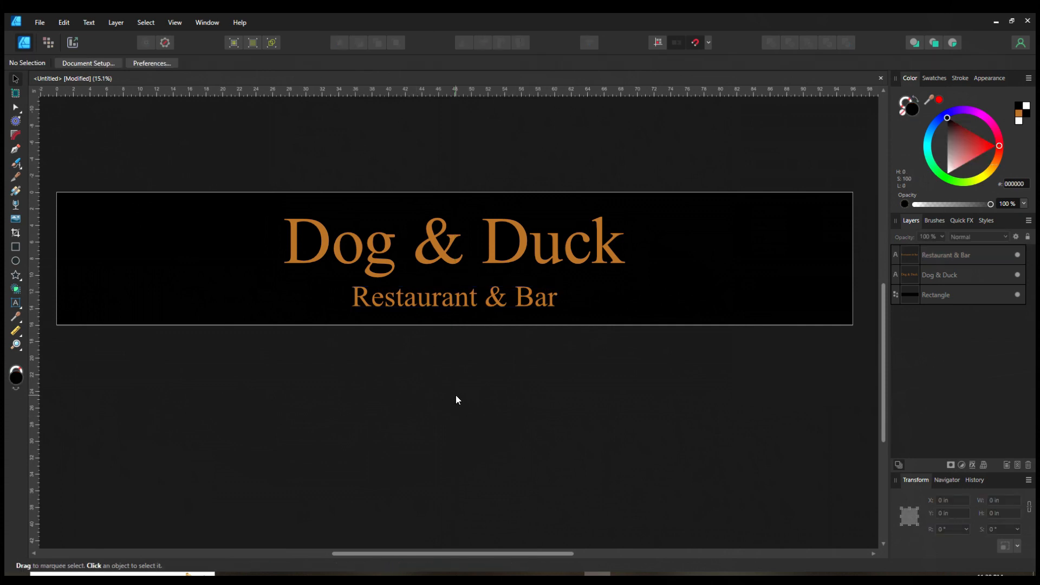
Step: Change the font of the "Restaurant & Bar" text to OldErika
double_click(417, 302)
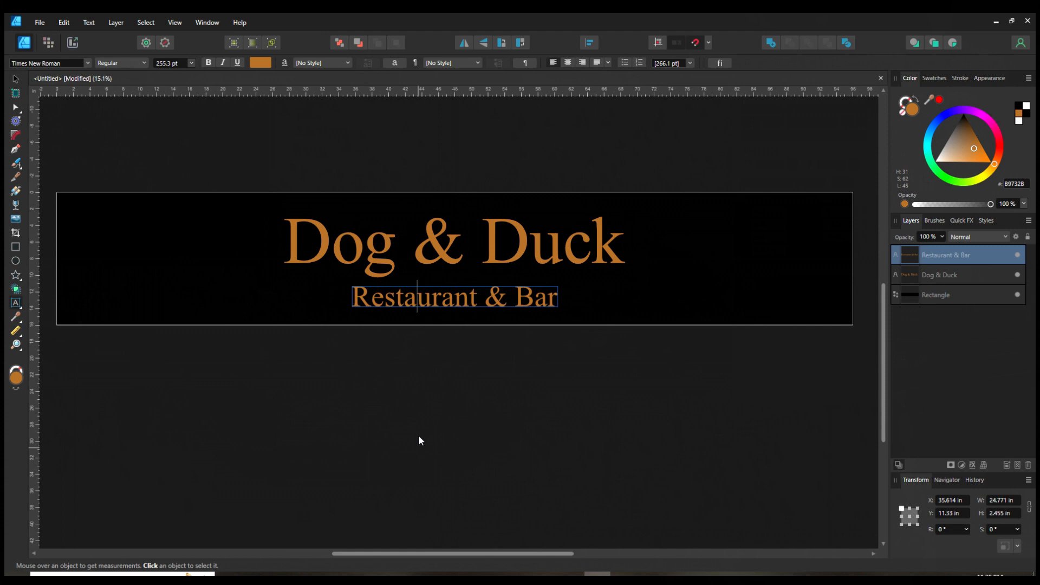
key(ctrl+a)
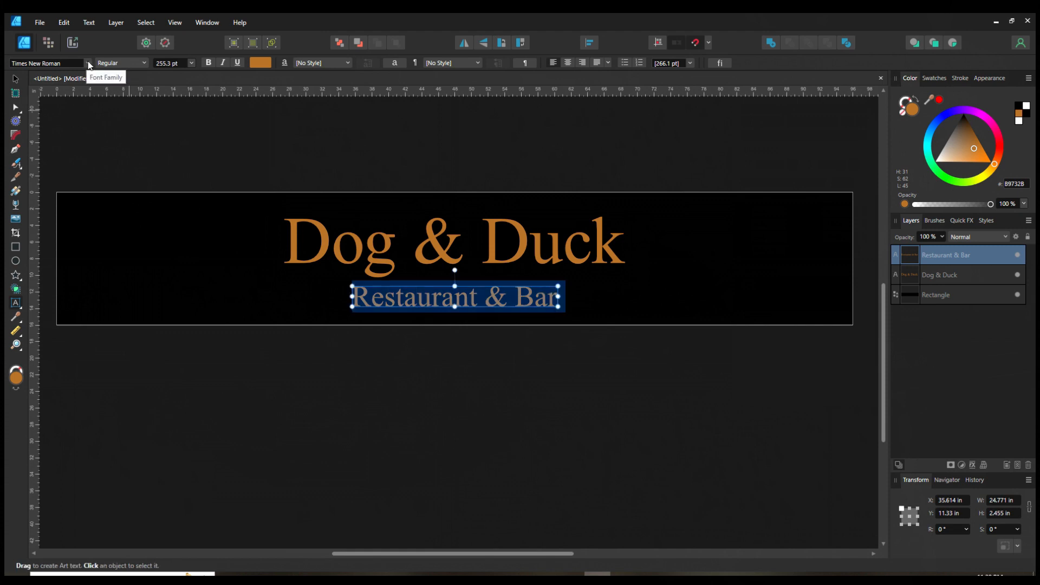
click(89, 63)
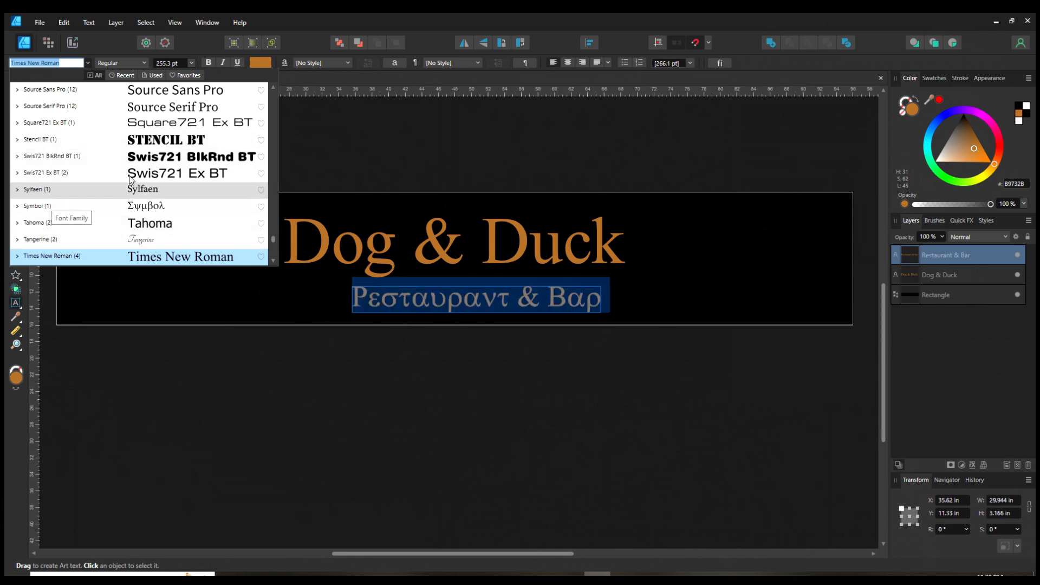
scroll(168, 183, up, 4)
scroll(143, 177, up, 6)
scroll(93, 182, down, 4)
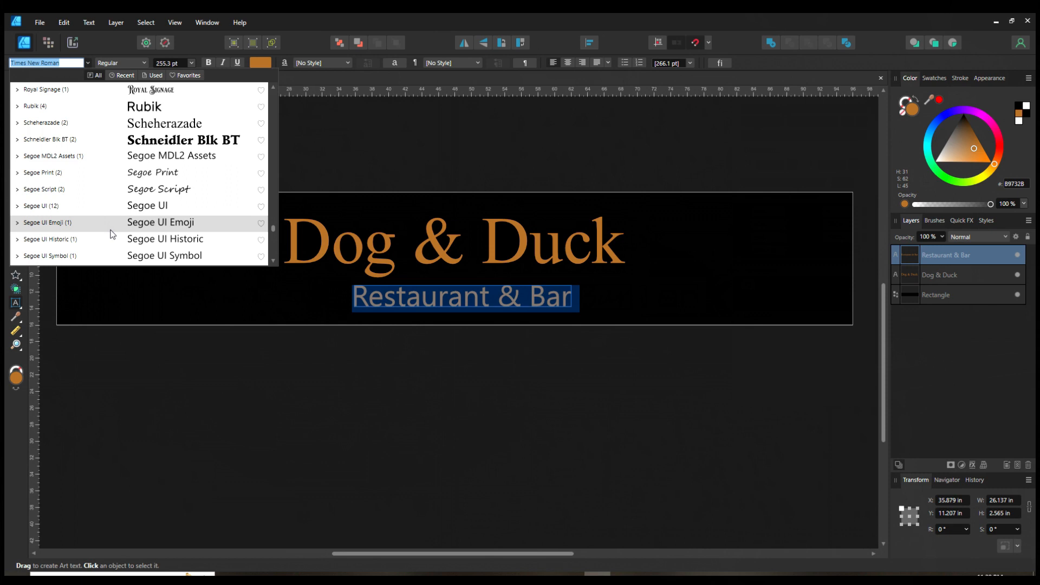
scroll(100, 126, up, 2)
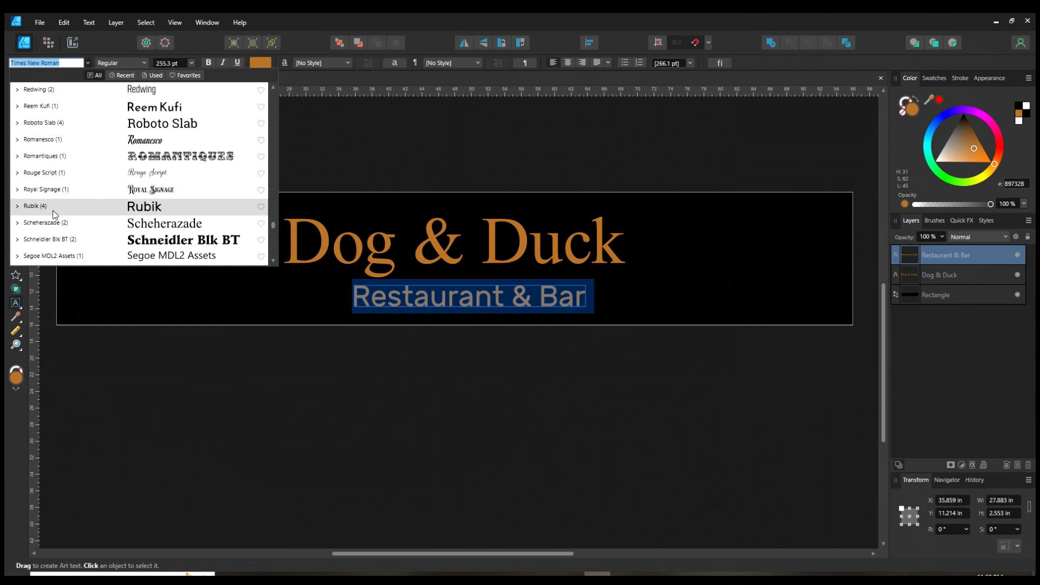
click(18, 207)
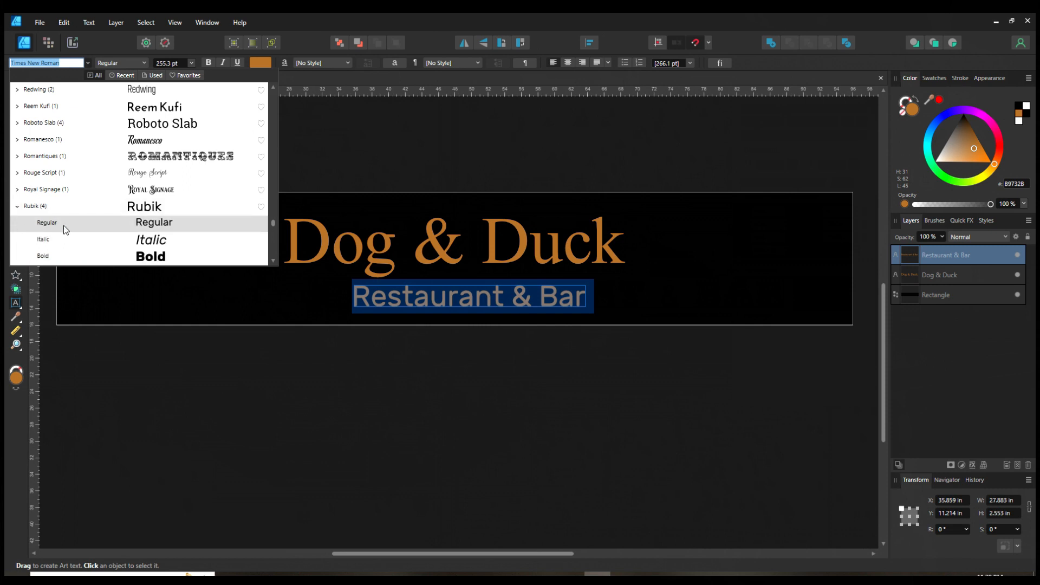
scroll(64, 226, down, 1)
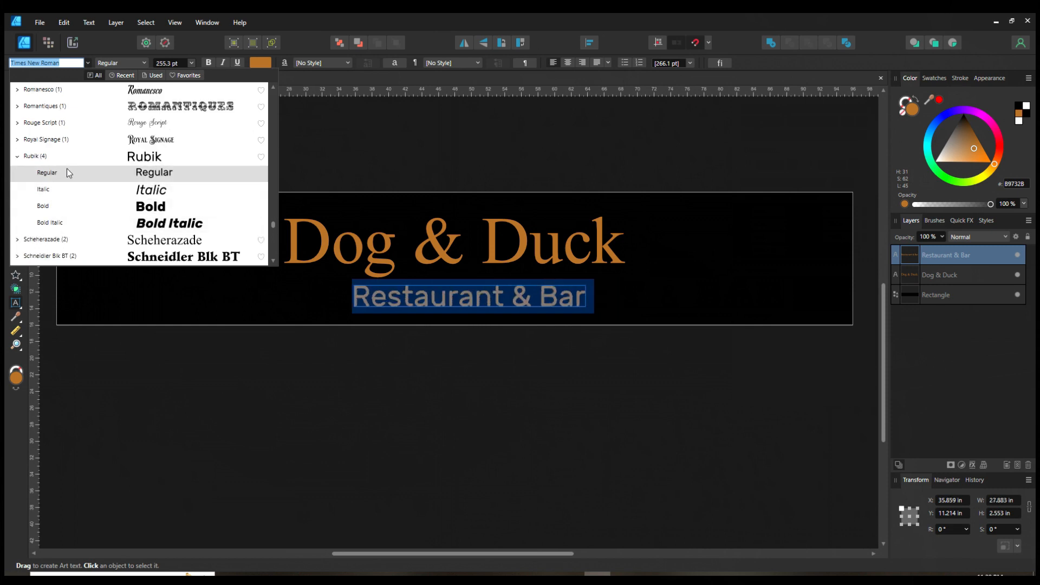
click(17, 156)
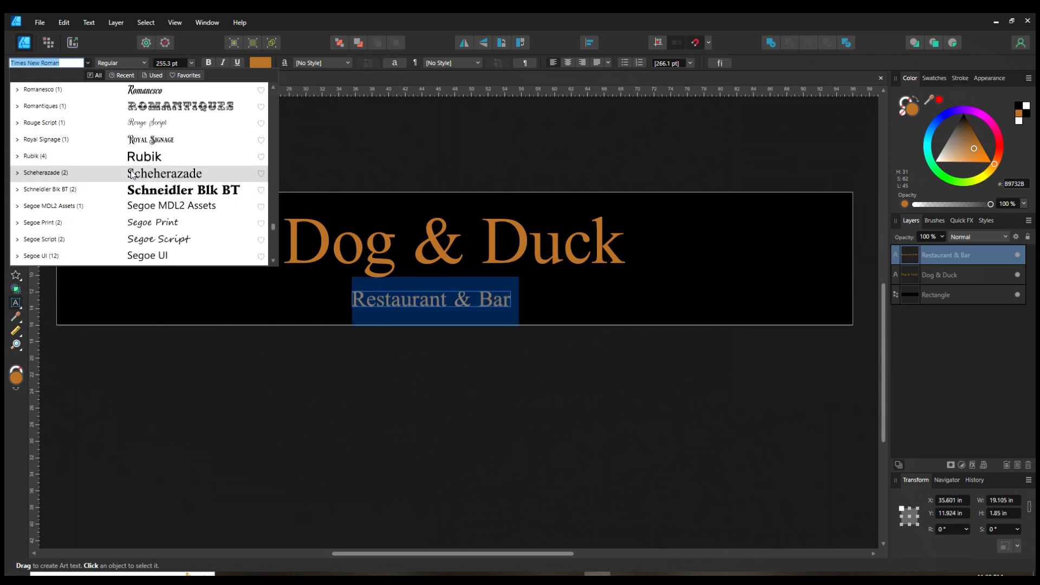
scroll(81, 198, up, 1)
scroll(67, 144, up, 1)
scroll(71, 136, up, 1)
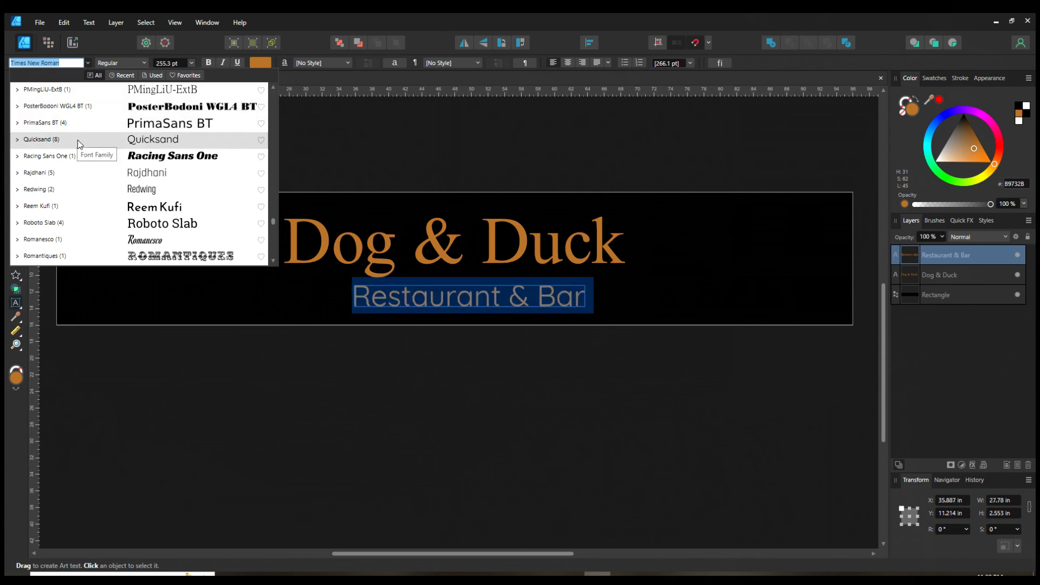
scroll(77, 140, up, 1)
scroll(78, 118, up, 2)
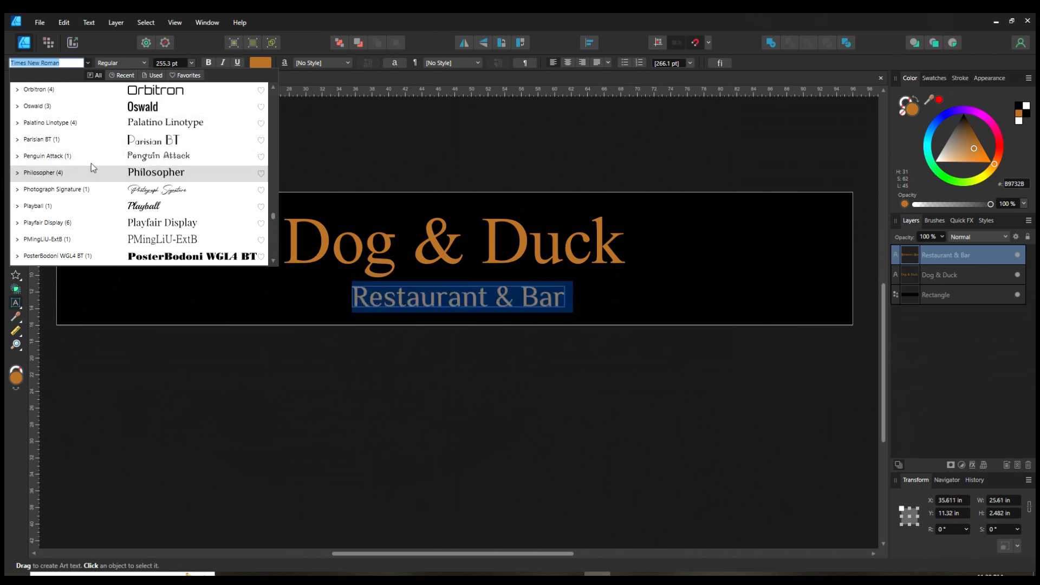
scroll(83, 111, up, 1)
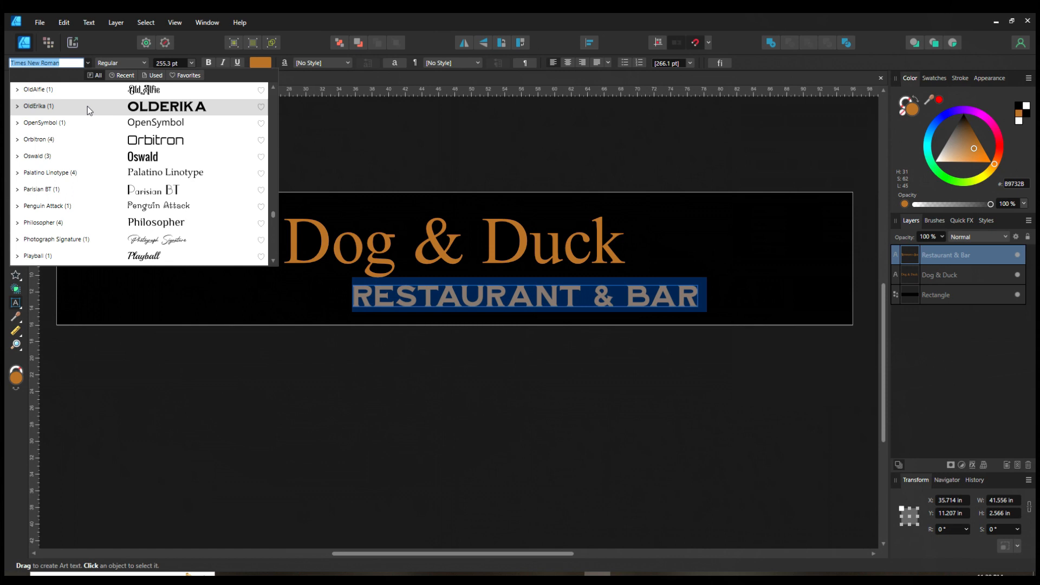
click(87, 106)
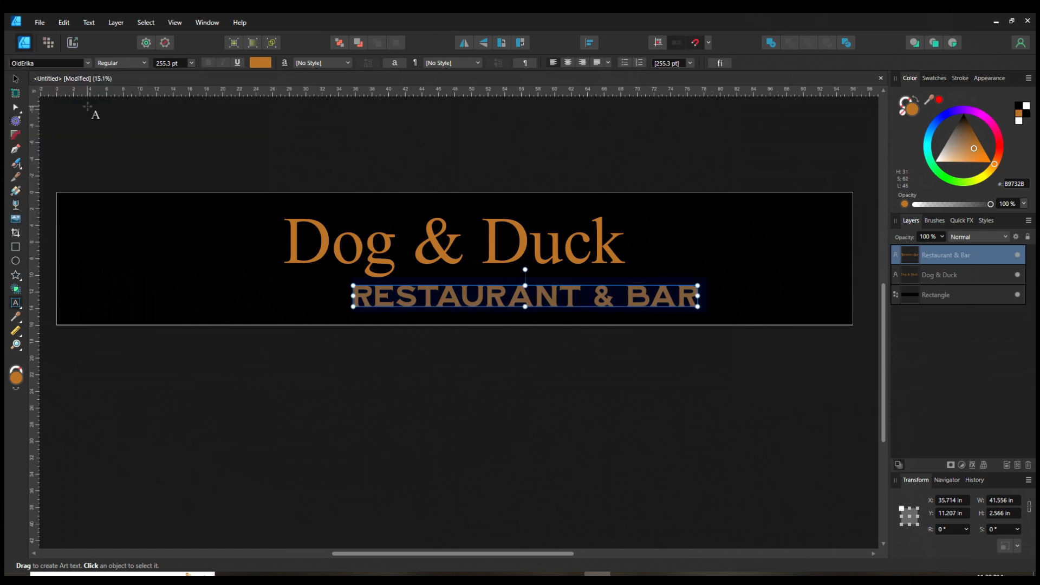
Step: Scale the subtitle down to about 143.6 pt and widen its letter spacing slightly
drag(699, 285, 550, 277)
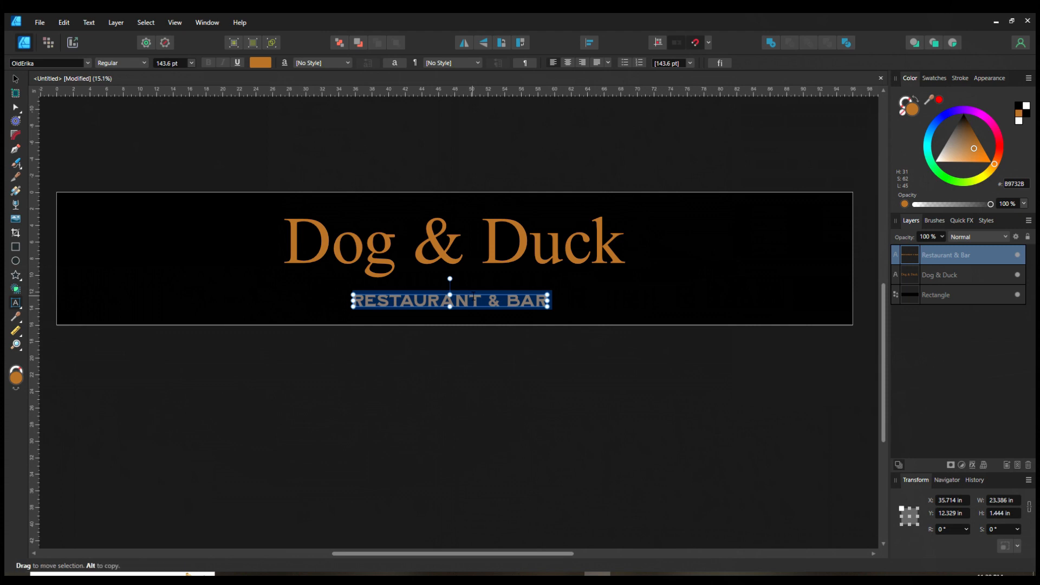
click(469, 301)
key(ctrl+a)
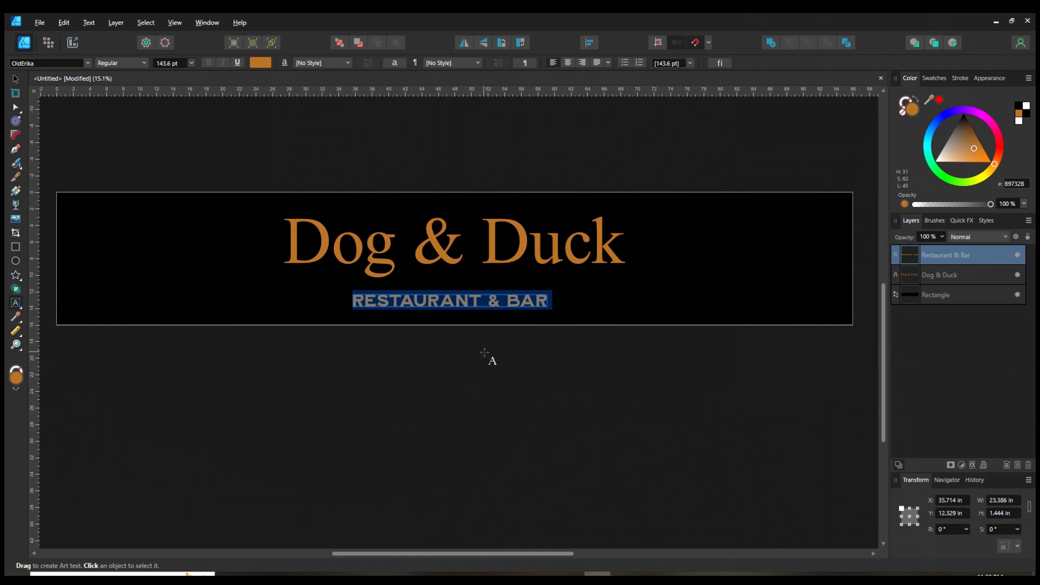
key(alt+Right)
key(alt+Right)
key(alt+Right)
key(alt+Right)
key(alt+Right)
key(alt+Right)
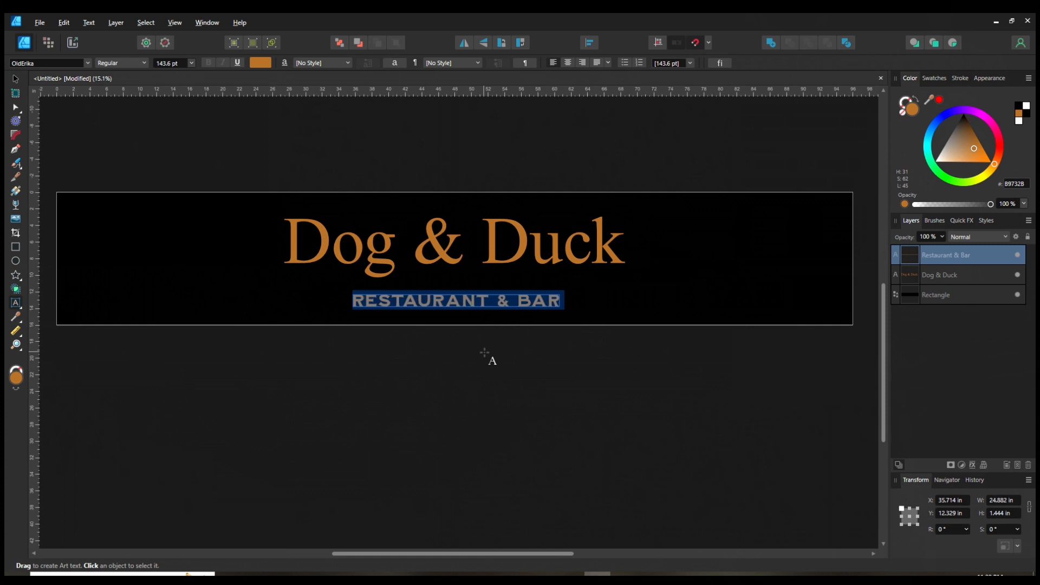
key(Escape)
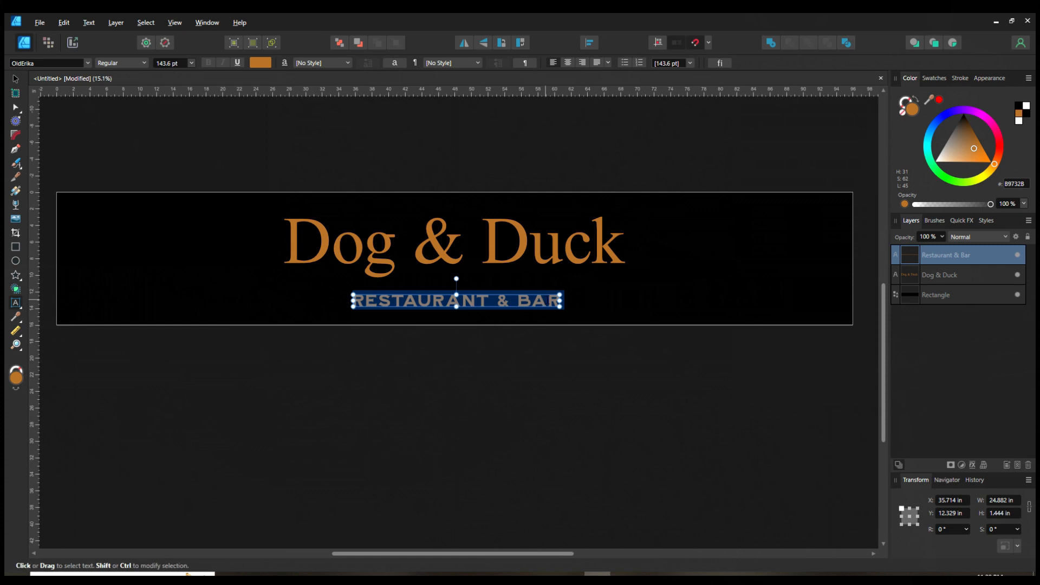
Step: Zoom in and out to examine the letter spacing of the subtitle against the heading
scroll(490, 329, up, 1)
scroll(486, 334, down, 1)
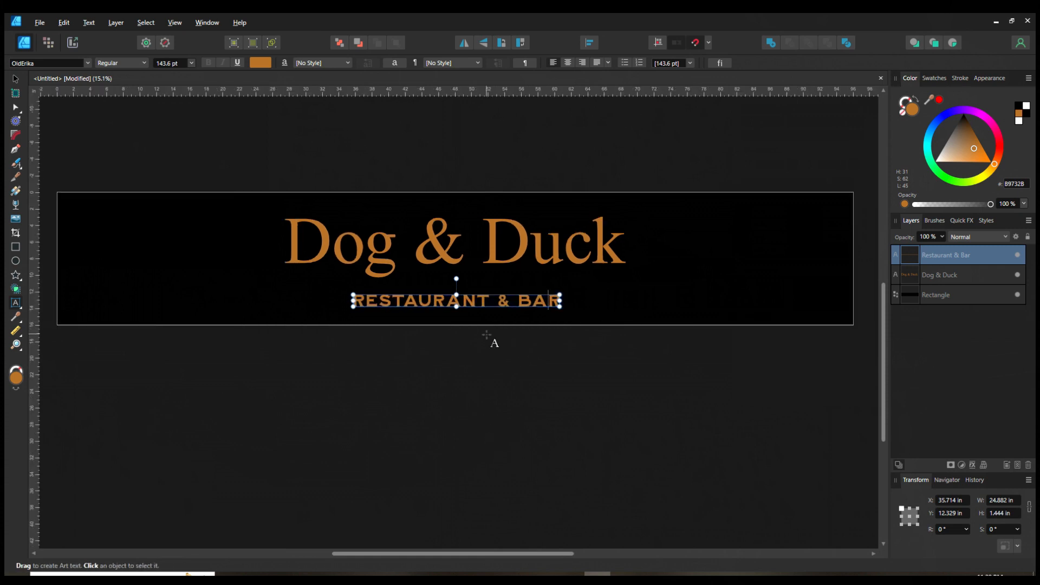
scroll(487, 334, up, 3)
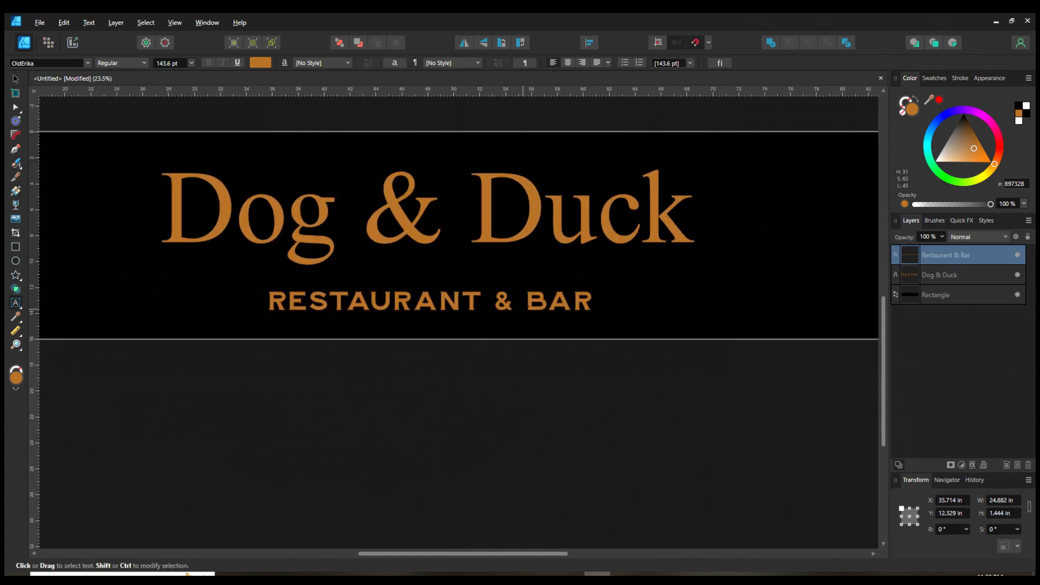
scroll(541, 338, up, 2)
scroll(541, 338, down, 1)
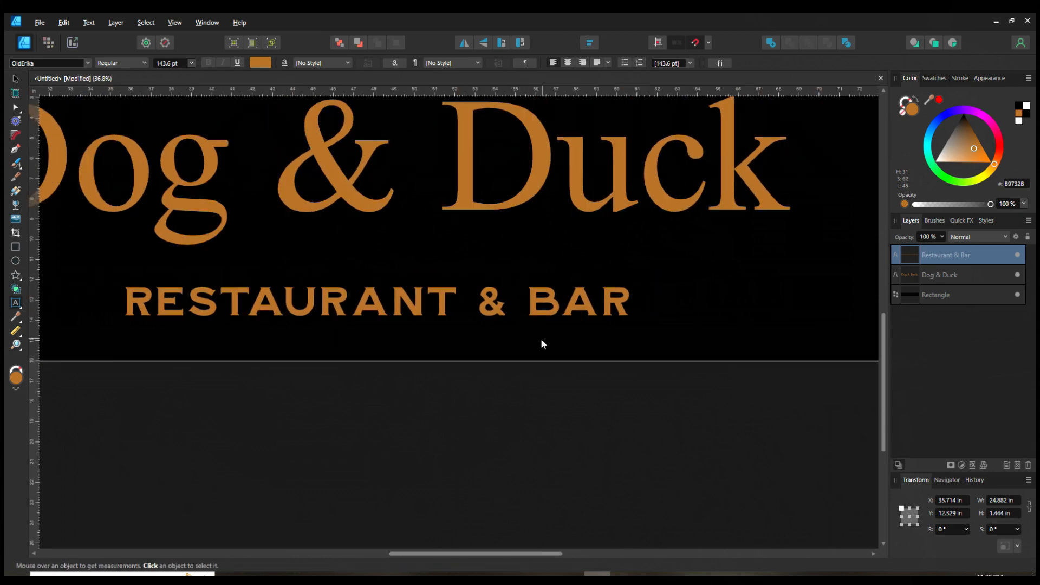
scroll(542, 341, down, 4)
scroll(502, 388, up, 2)
scroll(502, 387, up, 1)
scroll(492, 377, down, 2)
scroll(492, 377, up, 2)
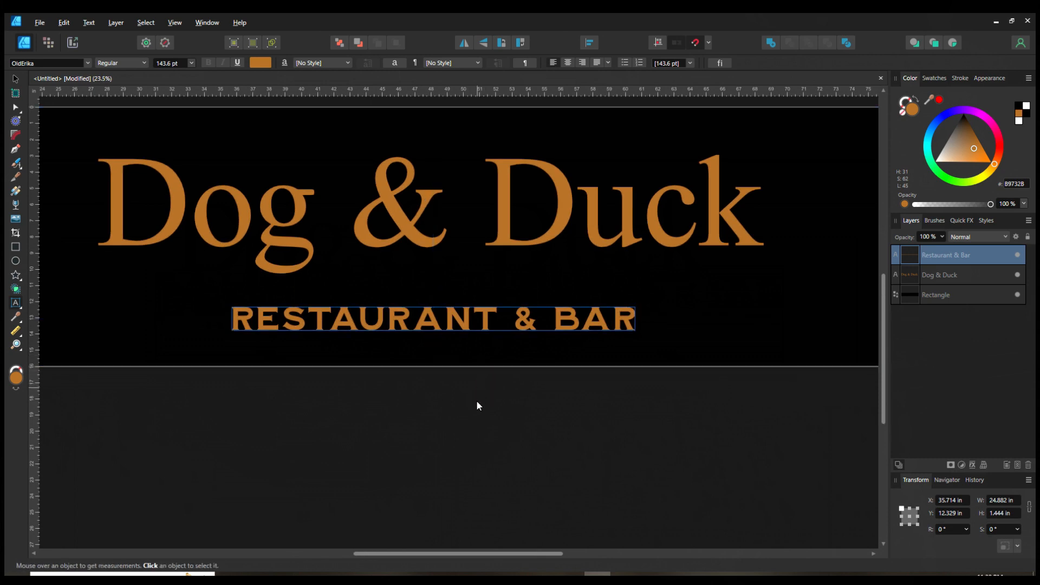
scroll(477, 406, down, 2)
scroll(478, 415, down, 1)
scroll(477, 416, up, 2)
scroll(476, 417, down, 1)
scroll(475, 414, down, 1)
scroll(418, 255, up, 2)
scroll(276, 205, down, 3)
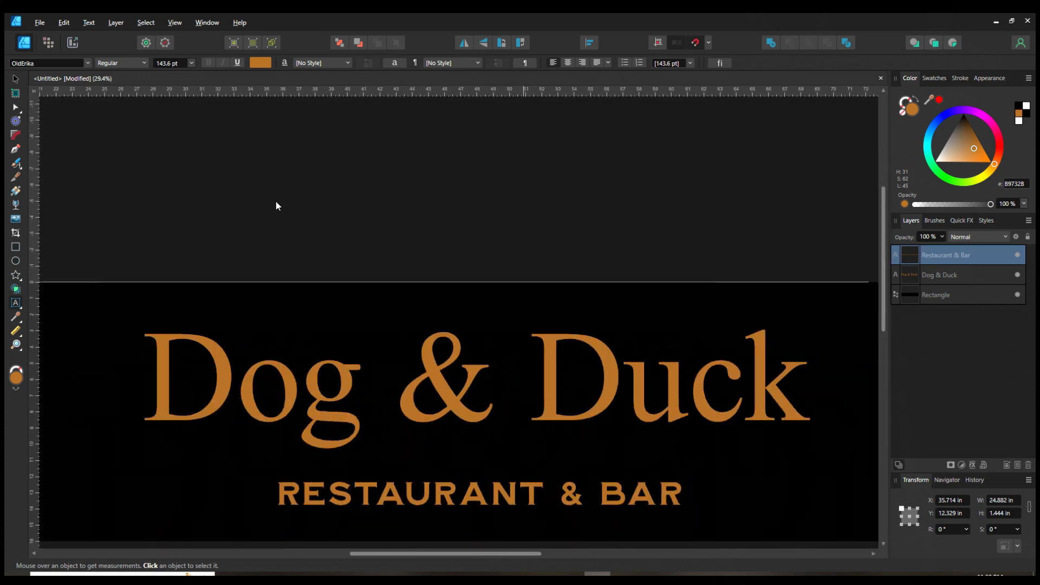
scroll(648, 312, up, 2)
scroll(698, 330, down, 3)
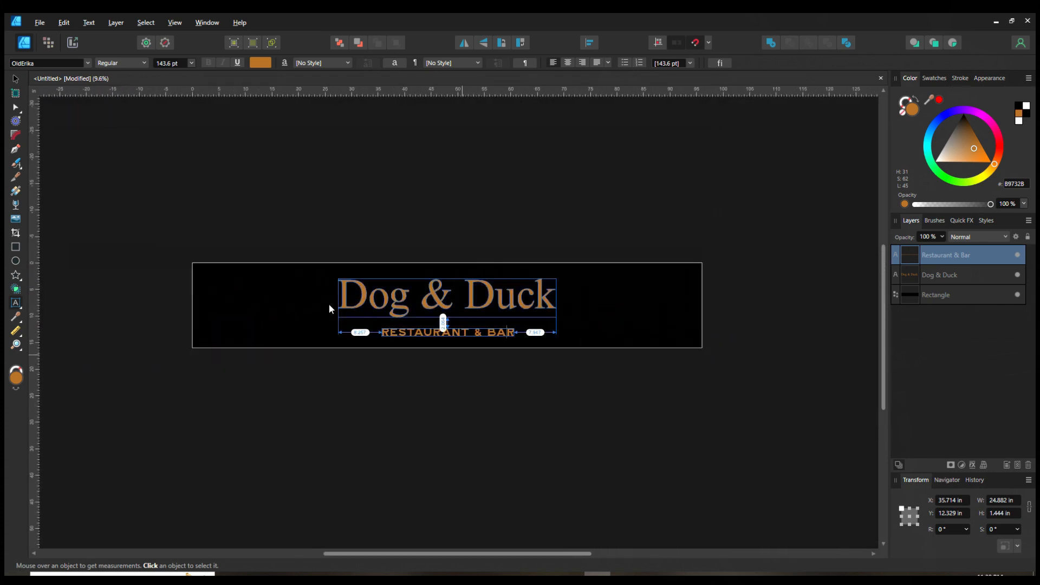
scroll(71, 289, up, 1)
scroll(76, 286, up, 2)
scroll(81, 286, down, 2)
scroll(84, 286, down, 1)
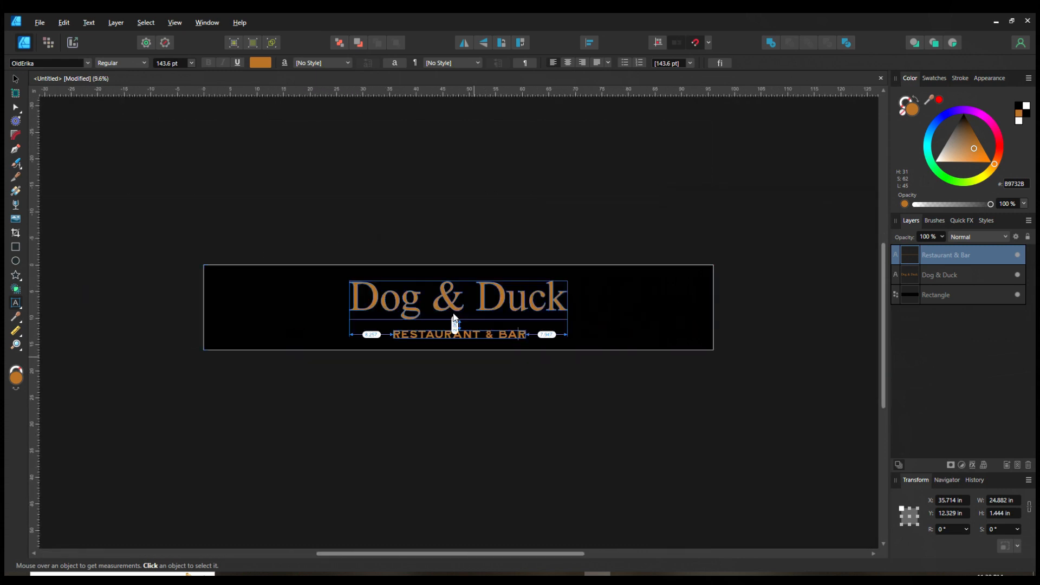
scroll(455, 311, up, 1)
scroll(469, 300, up, 1)
scroll(458, 311, up, 1)
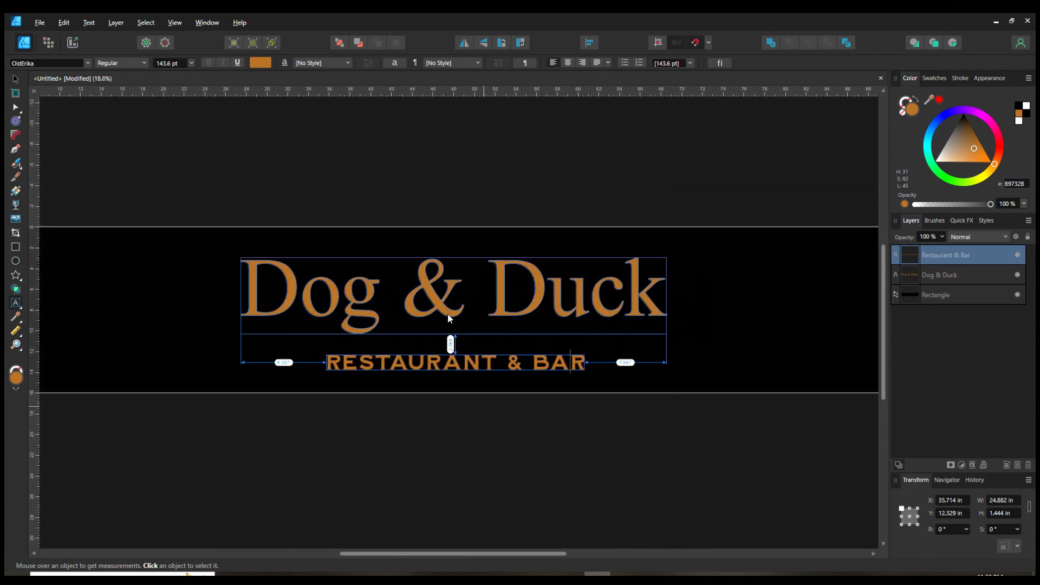
scroll(454, 310, up, 2)
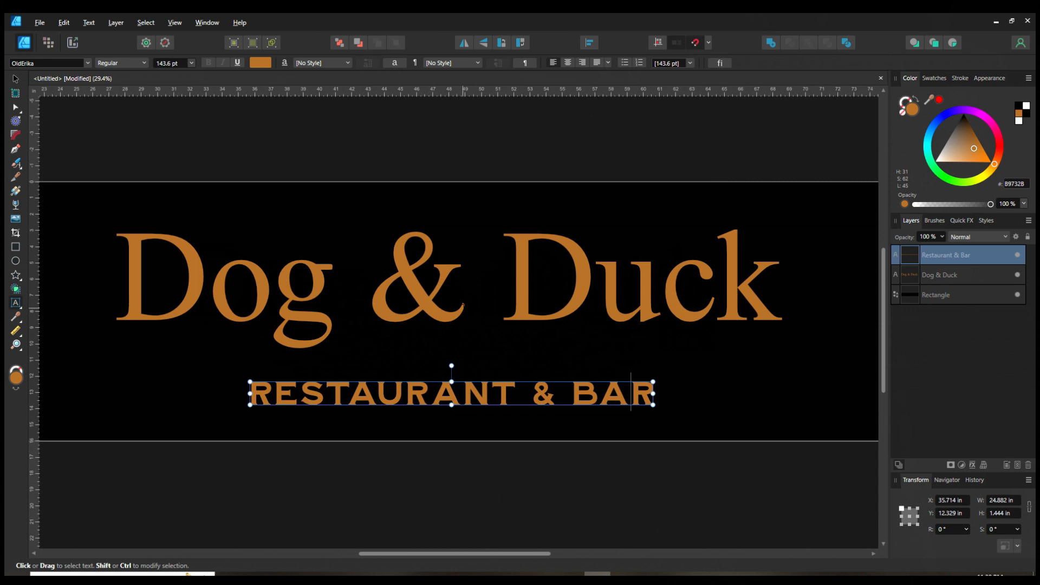
scroll(461, 308, up, 2)
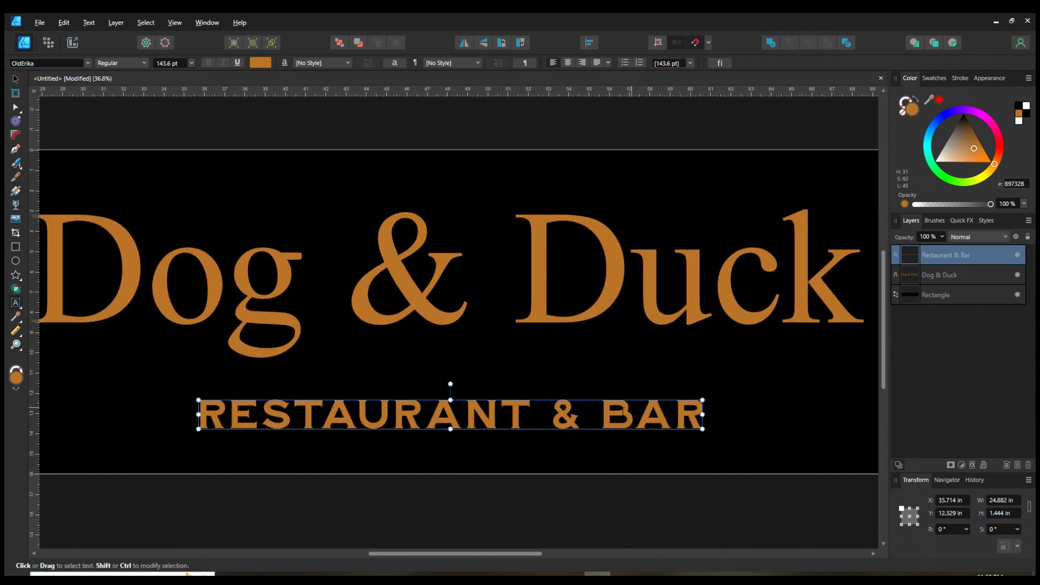
scroll(769, 450, down, 1)
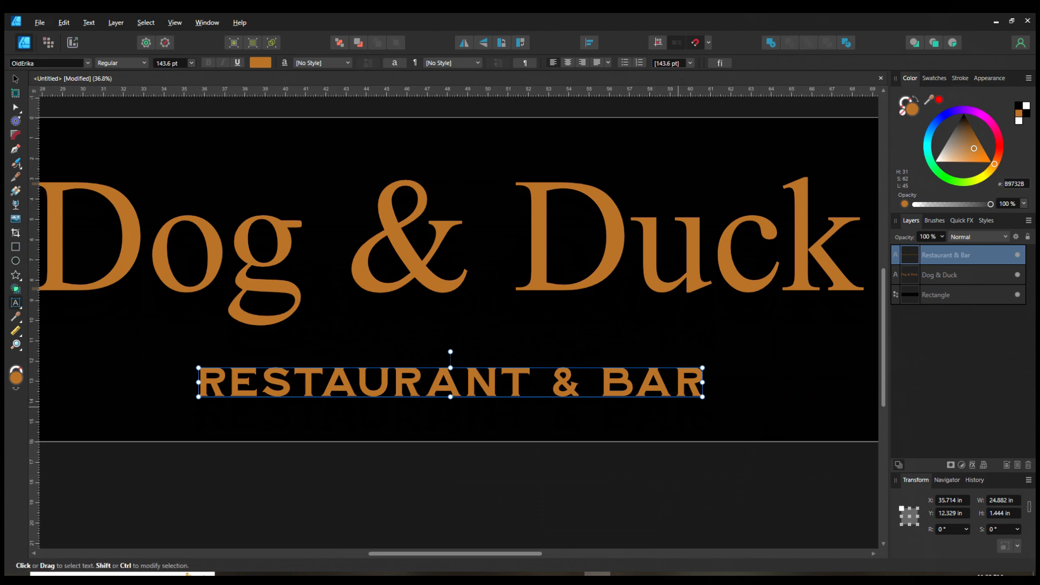
Step: Fine-tune the kerning between individual letter pairs in "RESTAURANT & BAR", undoing two spacing changes along the way
key(alt+Left)
key(alt+Left)
key(alt+Left)
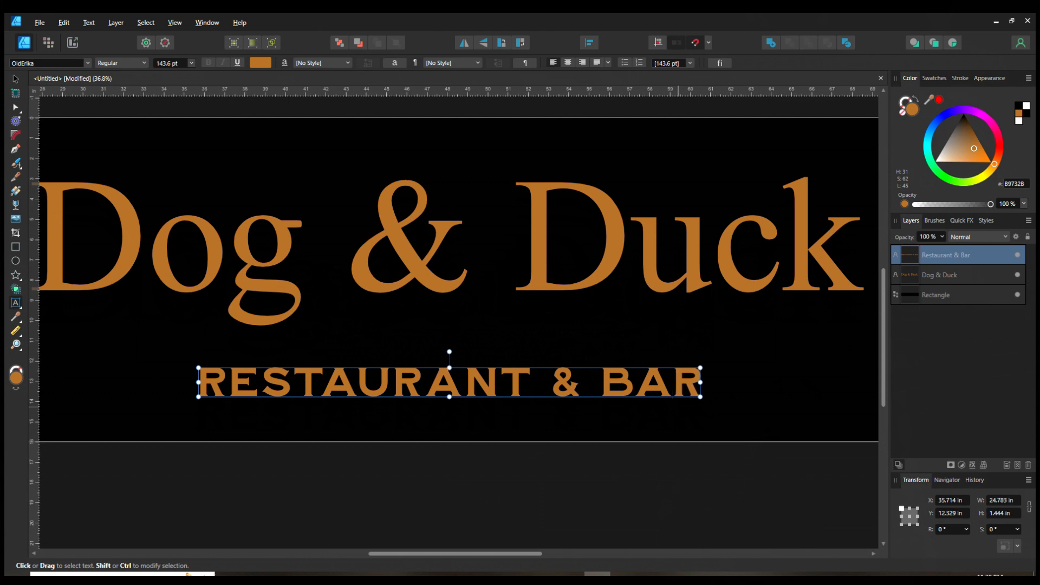
key(alt+Right)
key(Left)
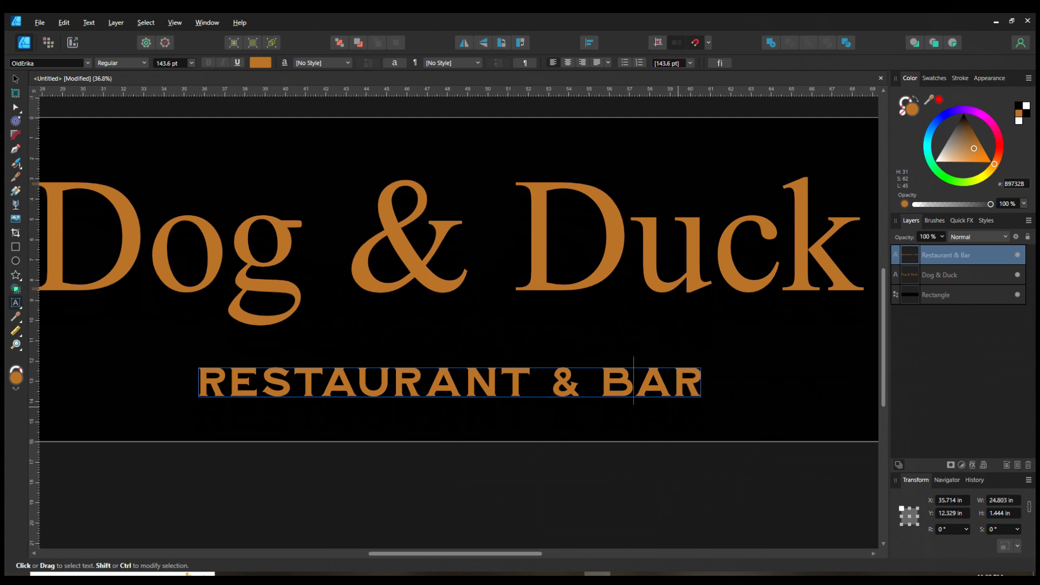
key(Left)
key(Left)
key(Left)
key(Left)
key(Left)
key(Left)
key(ctrl+z)
key(ctrl+z)
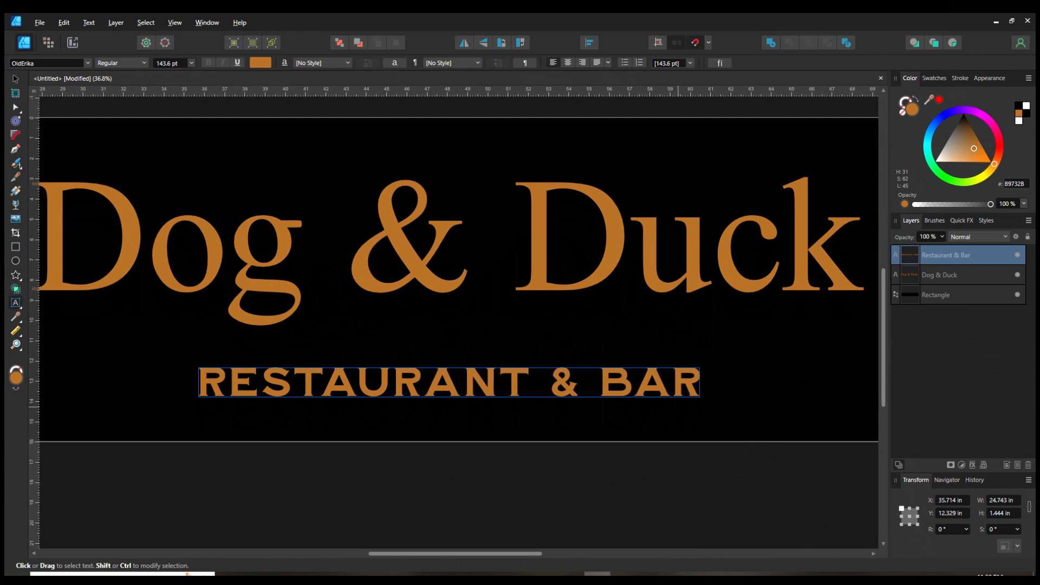
key(Left)
key(alt+Right)
key(Left)
key(Left)
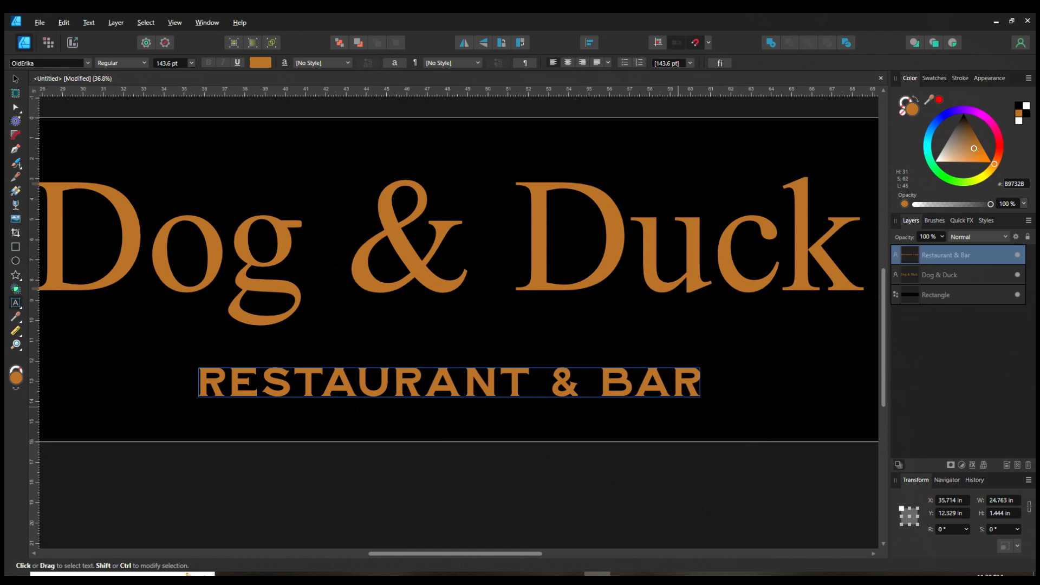
key(alt+Right)
key(Left)
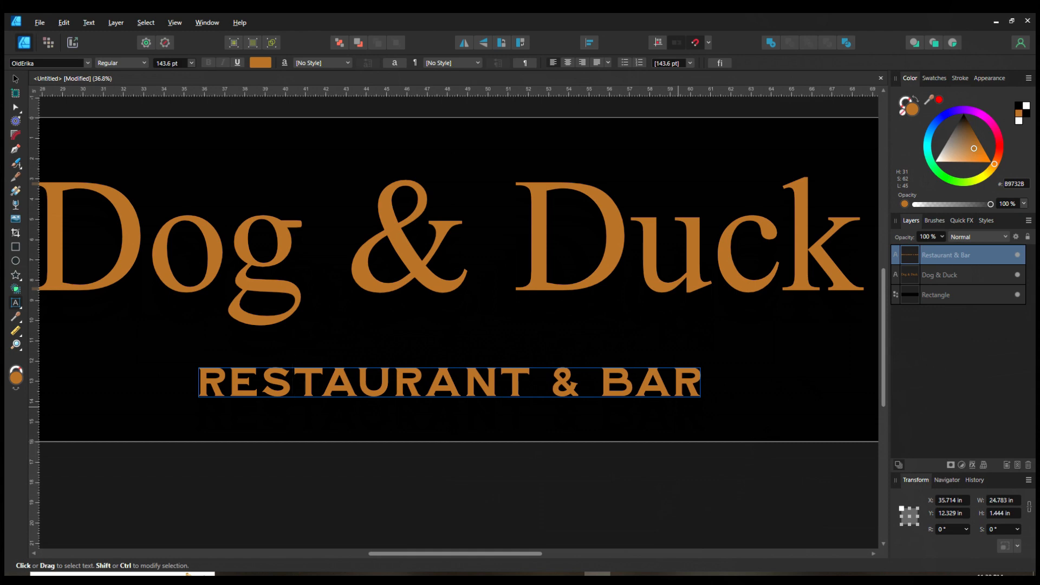
key(Left)
key(Left)
key(alt+Right)
key(Right)
key(Right)
key(Right)
key(Right)
key(Right)
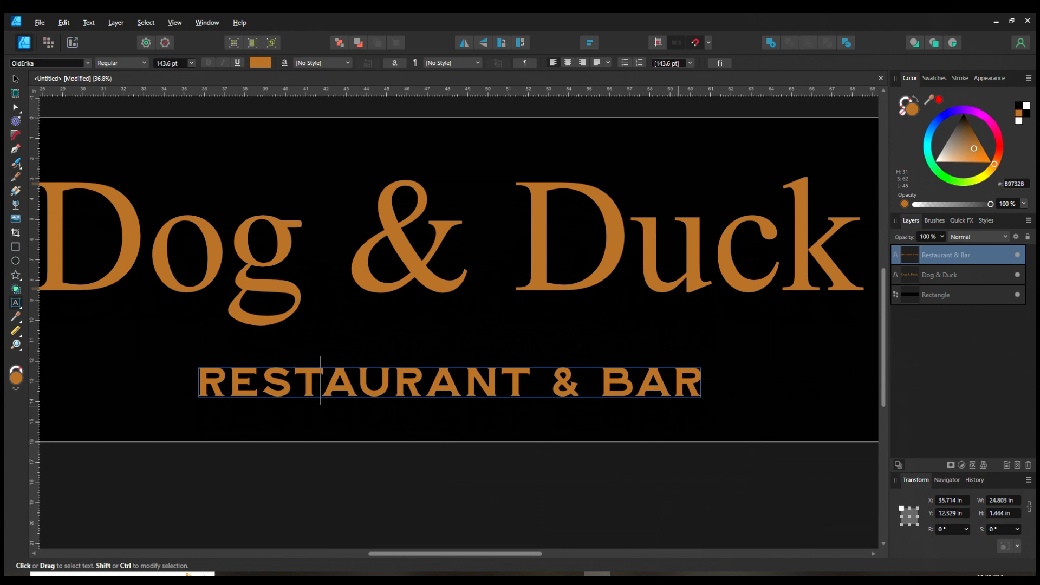
key(Right)
key(Right)
key(Right)
key(Right)
key(Right)
key(Right)
key(Right)
key(Right)
key(Right)
key(alt+Left)
key(Left)
key(Left)
key(Left)
key(Left)
key(Left)
key(Left)
key(Left)
key(Left)
key(Right)
key(alt+Left)
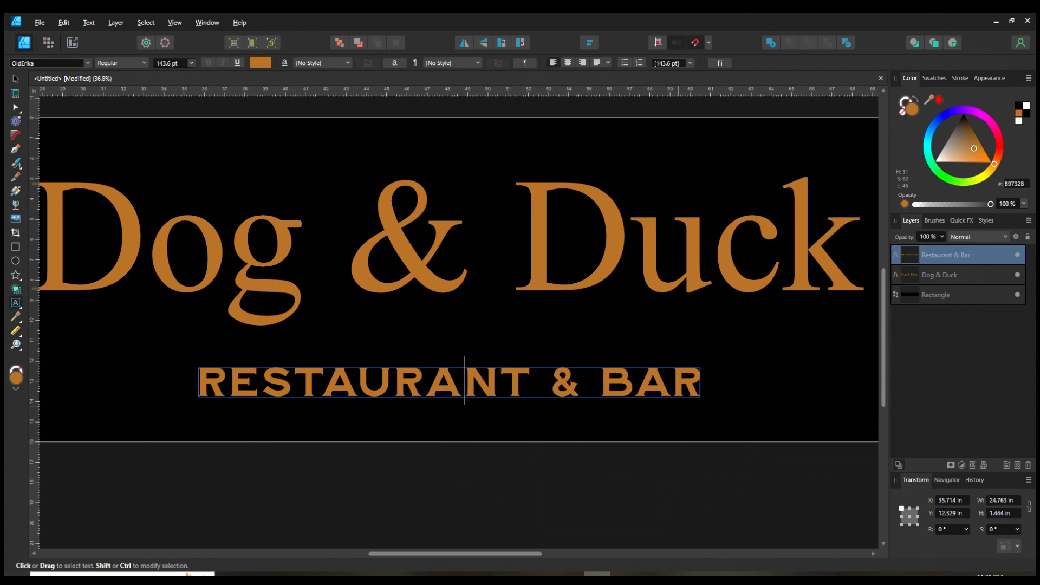
key(alt+Left)
key(Left)
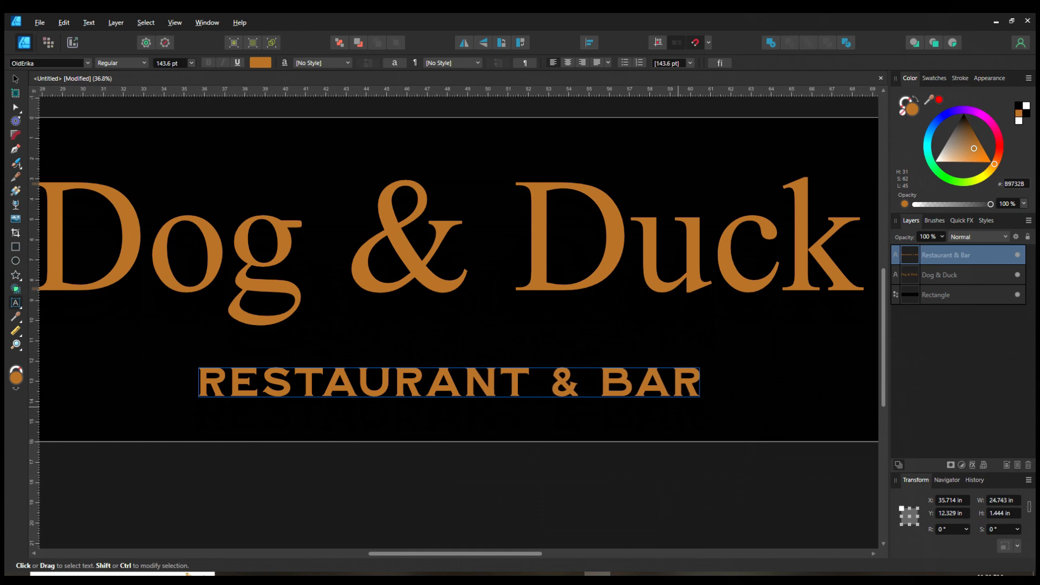
Step: Tighten the kerning of another letter pair in "RESTAURANT & BAR" and leave text editing
key(alt+Left)
key(Left)
key(Left)
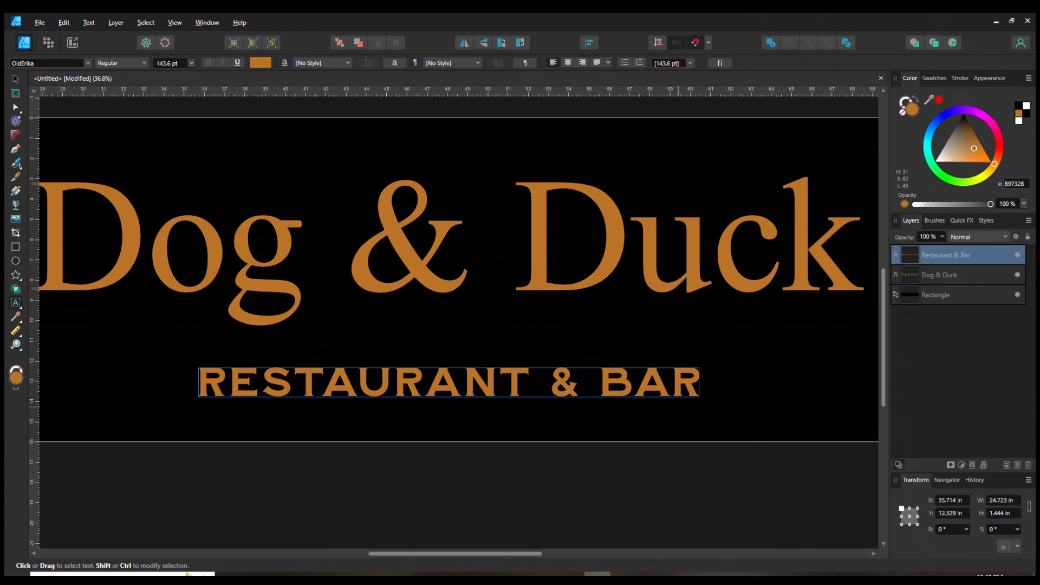
key(Left)
key(Left)
key(alt)
click(16, 79)
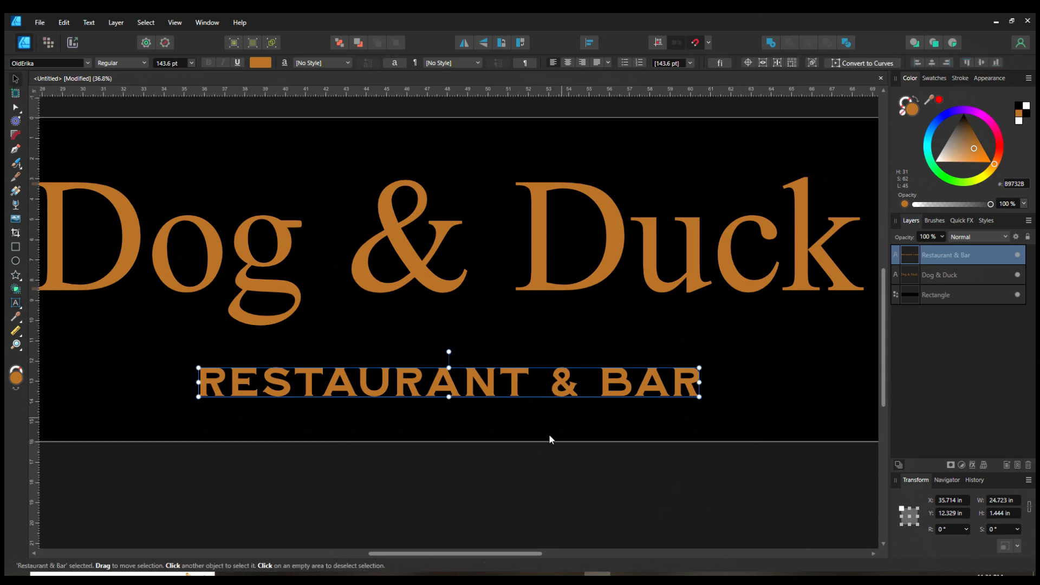
Step: Nudge the subtitle and the heading slightly closer together vertically within the banner
scroll(549, 441, down, 2)
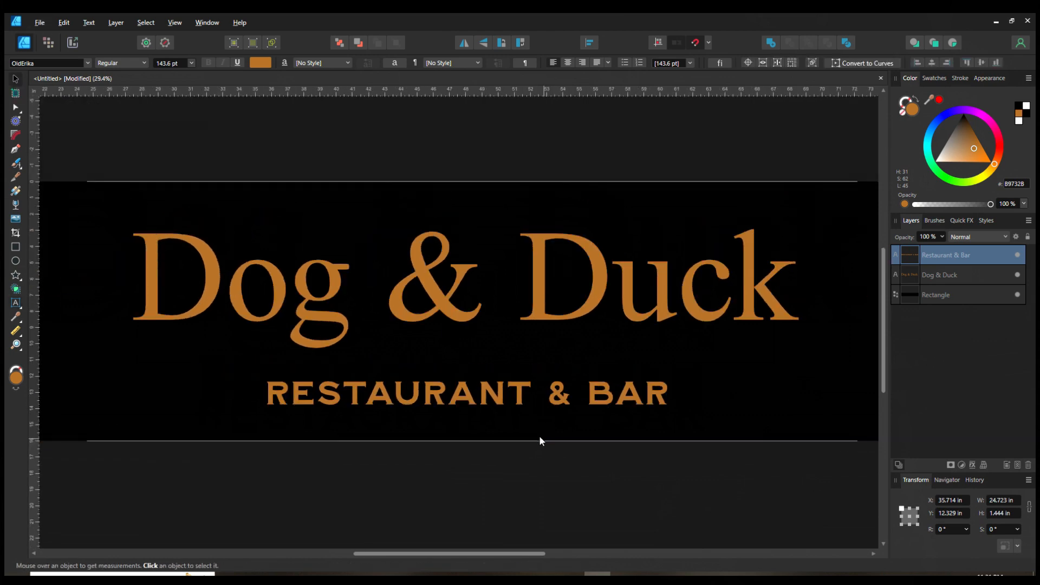
scroll(496, 482, down, 1)
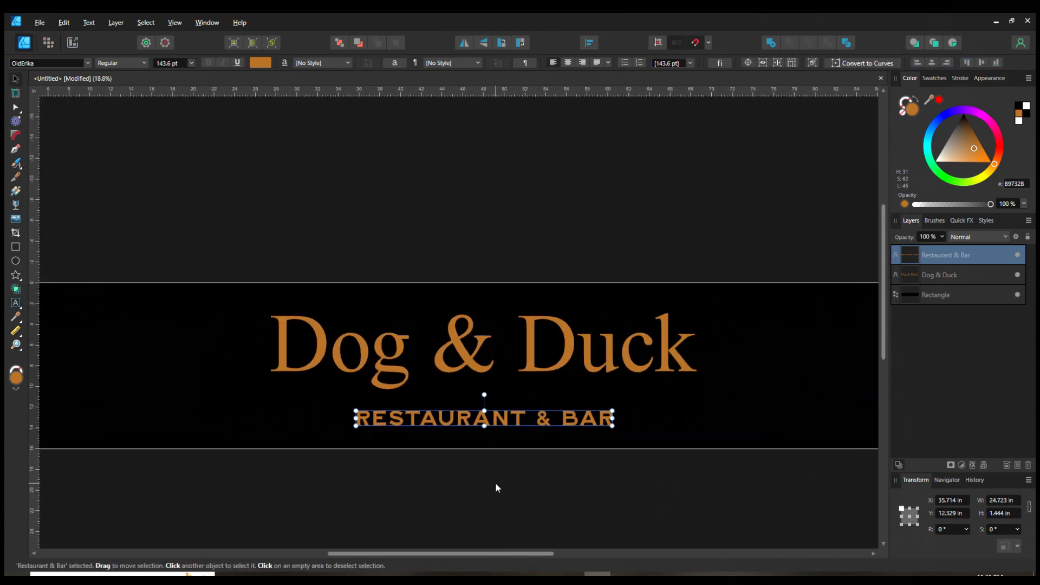
scroll(470, 460, down, 1)
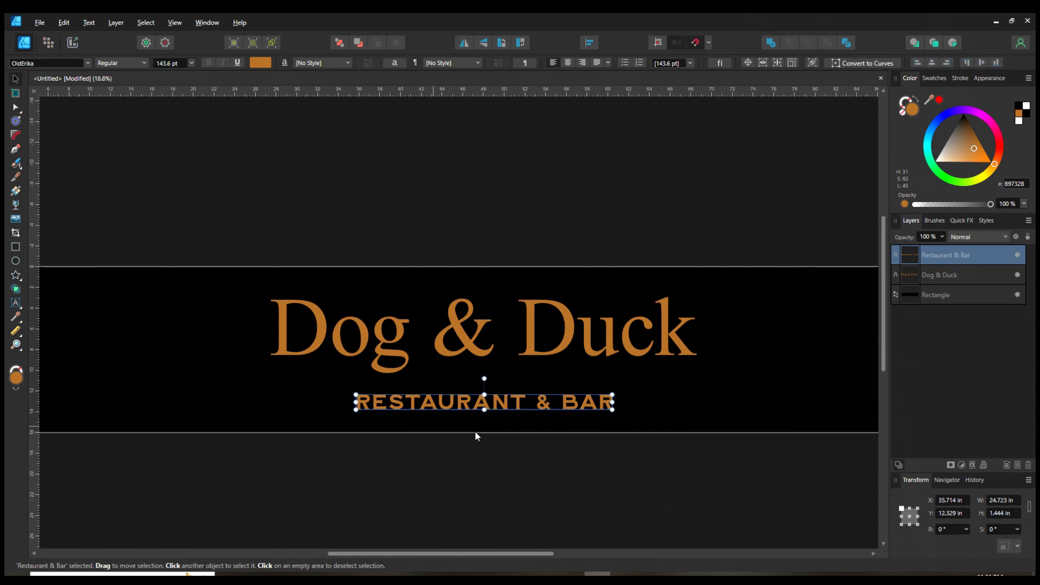
scroll(564, 461, down, 2)
click(538, 441)
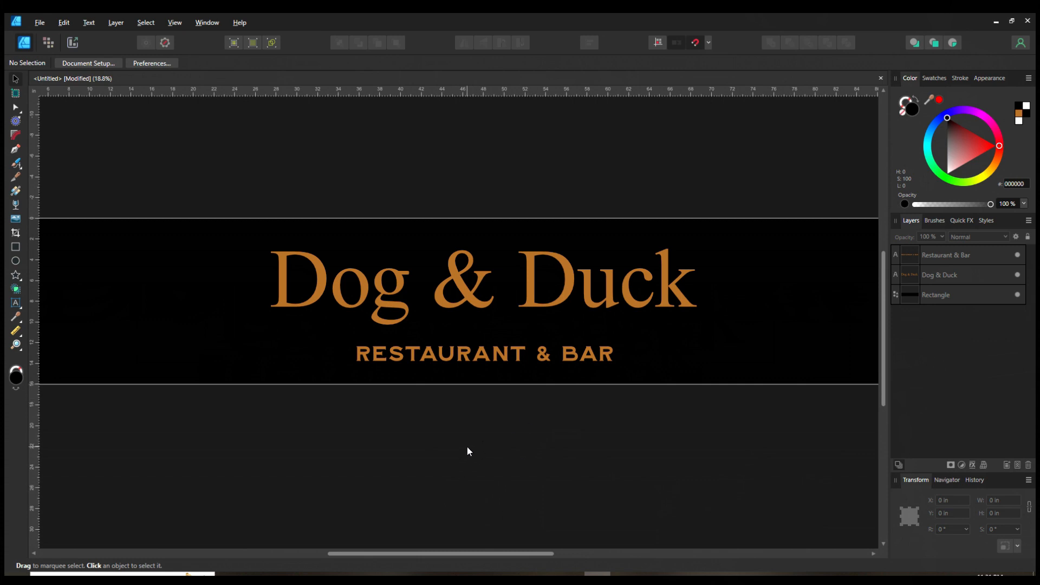
scroll(505, 463, up, 2)
scroll(551, 470, down, 3)
scroll(552, 470, up, 1)
scroll(473, 393, down, 2)
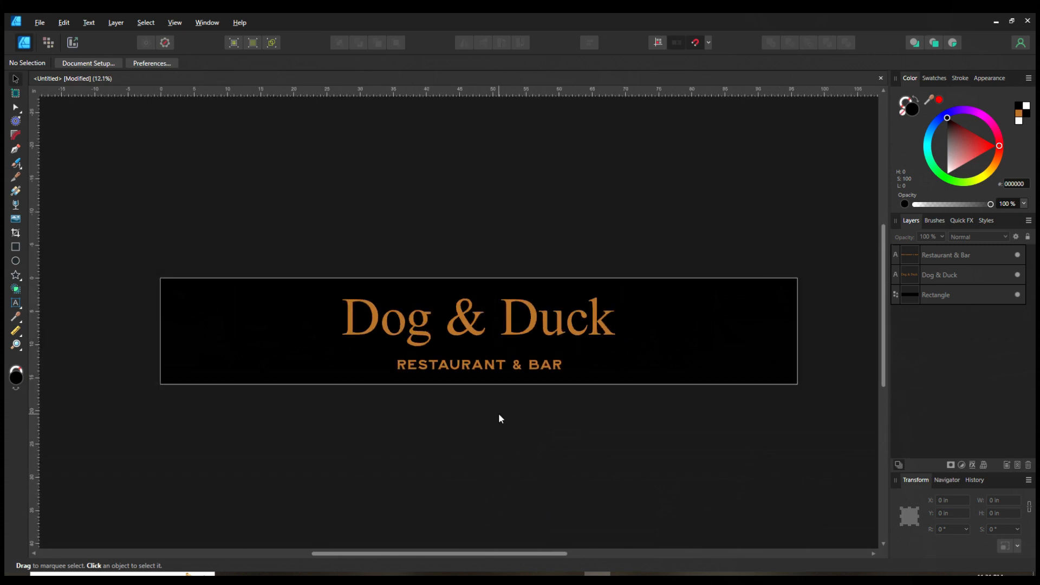
drag(469, 368, 470, 360)
click(509, 434)
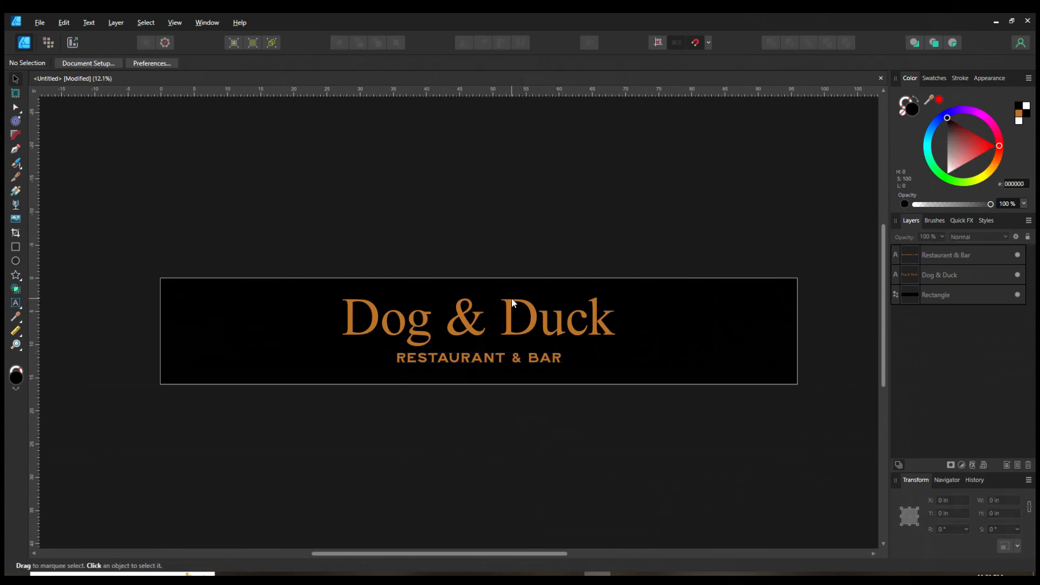
drag(508, 310, 509, 312)
click(561, 507)
drag(502, 355, 494, 359)
click(557, 461)
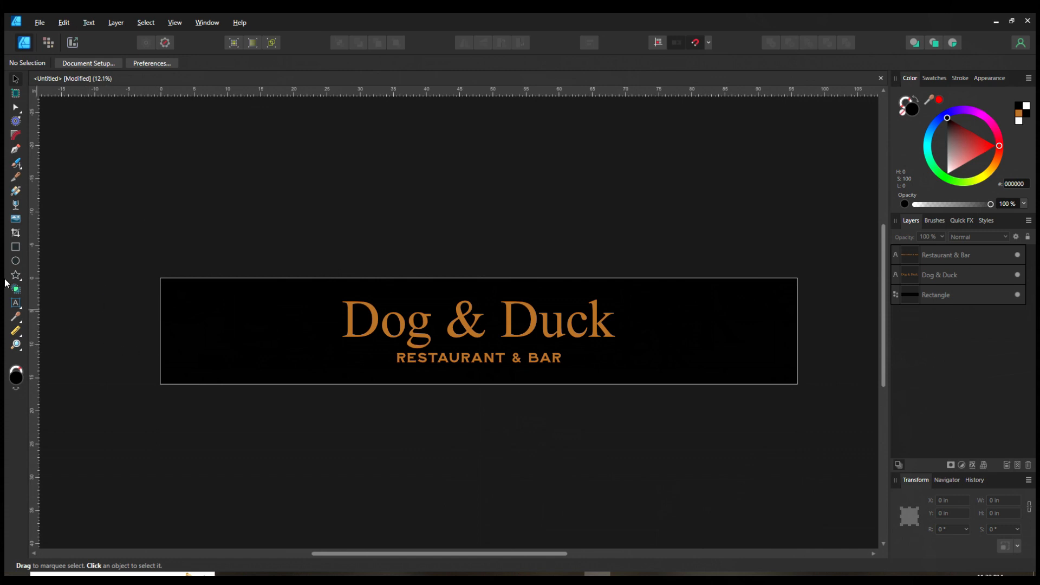
Step: Draw a new rectangle about 58 × 17 in below the banner
click(209, 366)
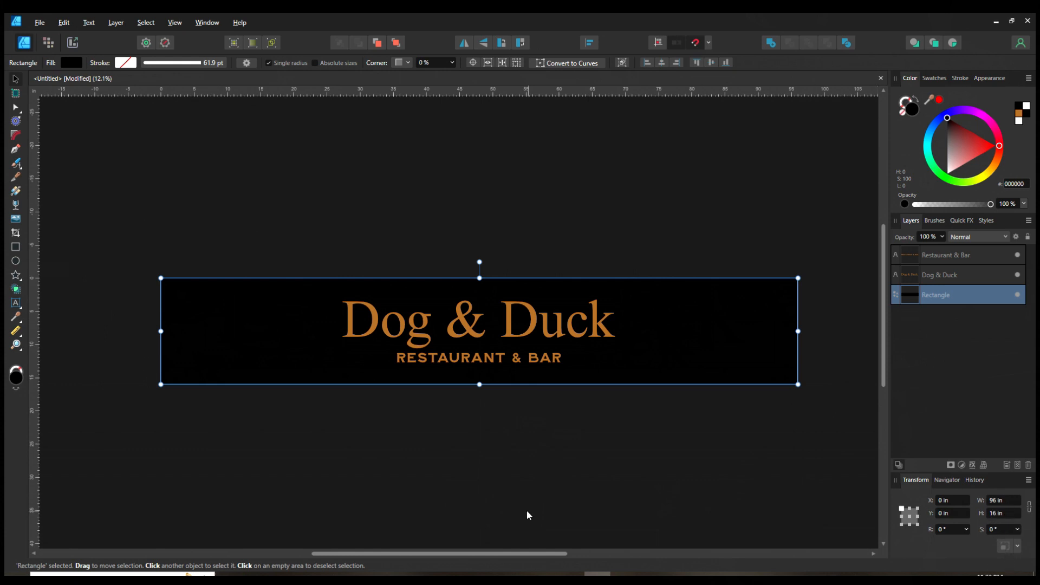
click(16, 249)
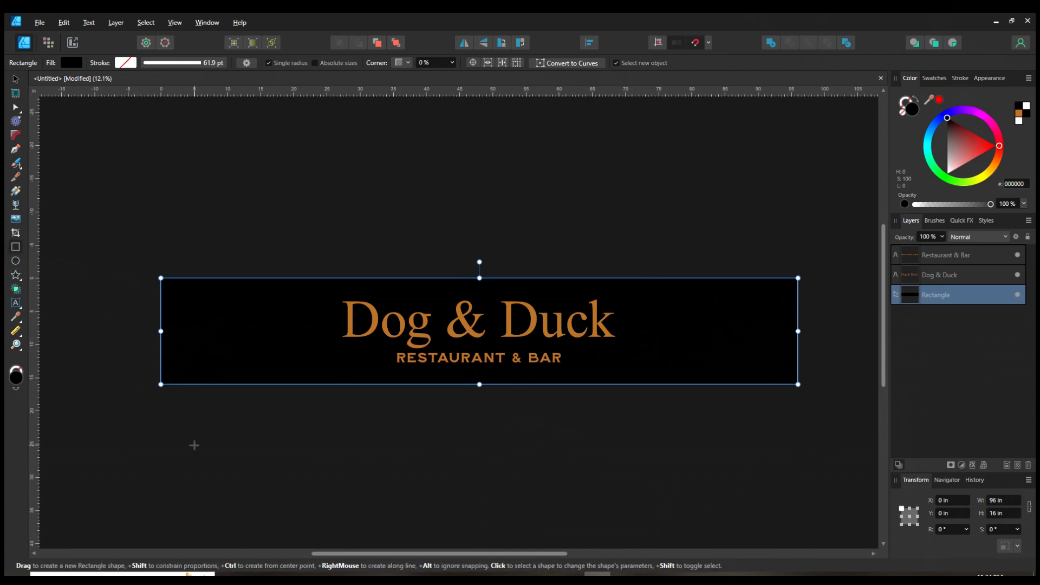
drag(168, 412, 556, 522)
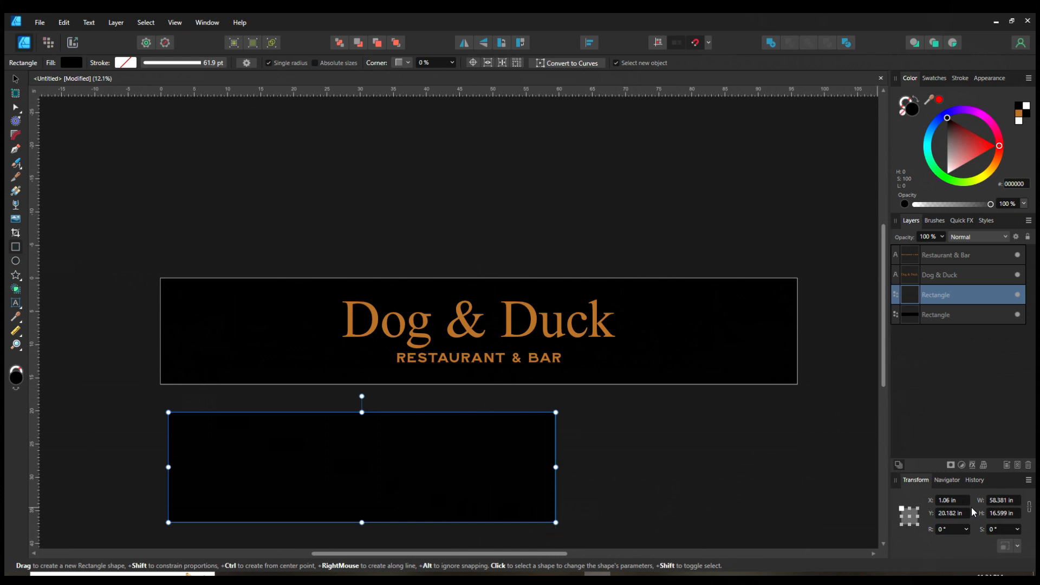
Step: Set the new rectangle's width to 94 in and height to 14 in
click(1004, 507)
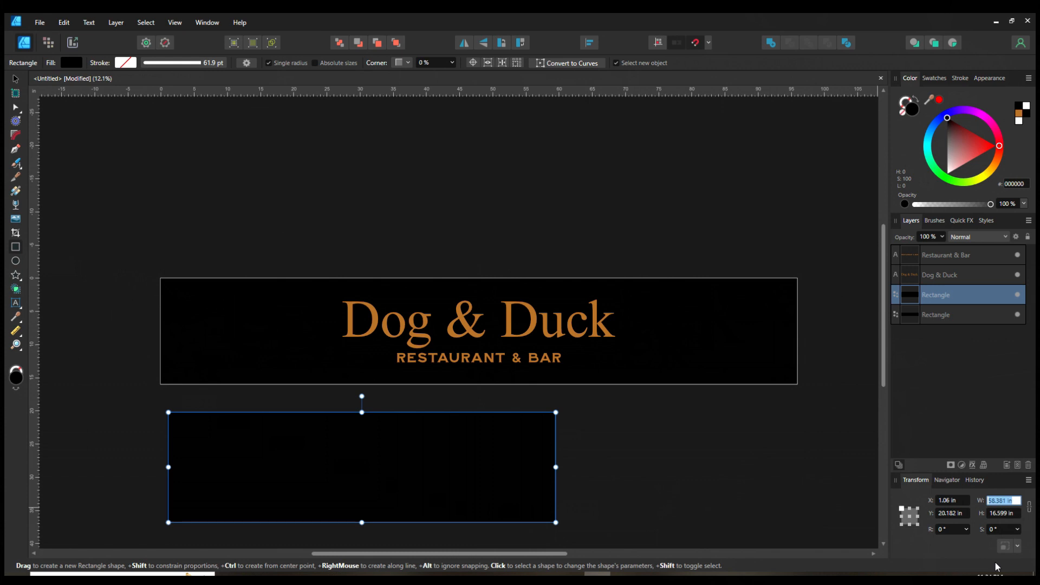
text(94)
key(Return)
click(1001, 516)
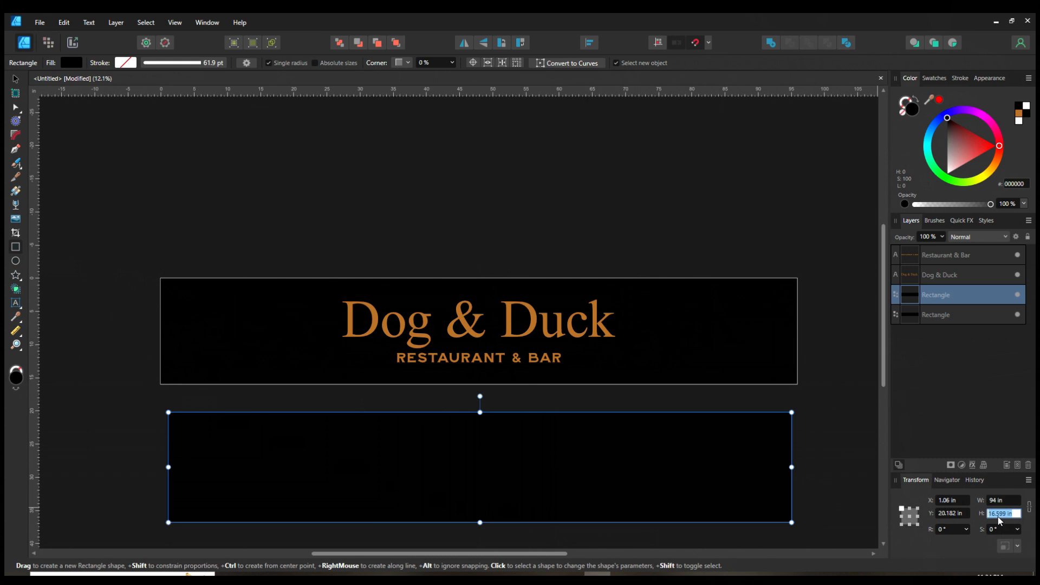
text(14)
key(Return)
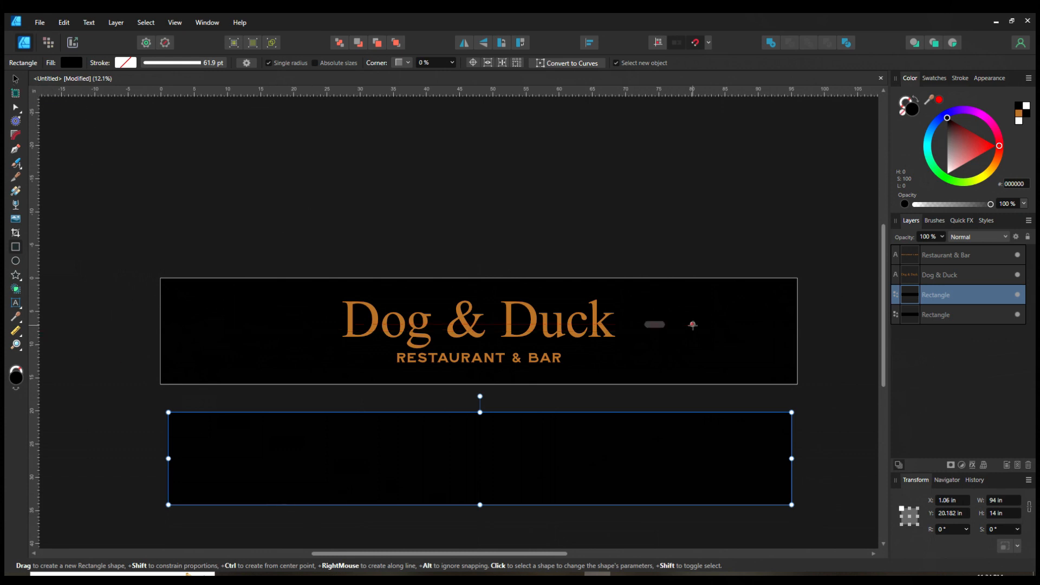
Step: Swap the rectangle's fill and stroke, and colour the stroke with the recent orange swatch
click(918, 101)
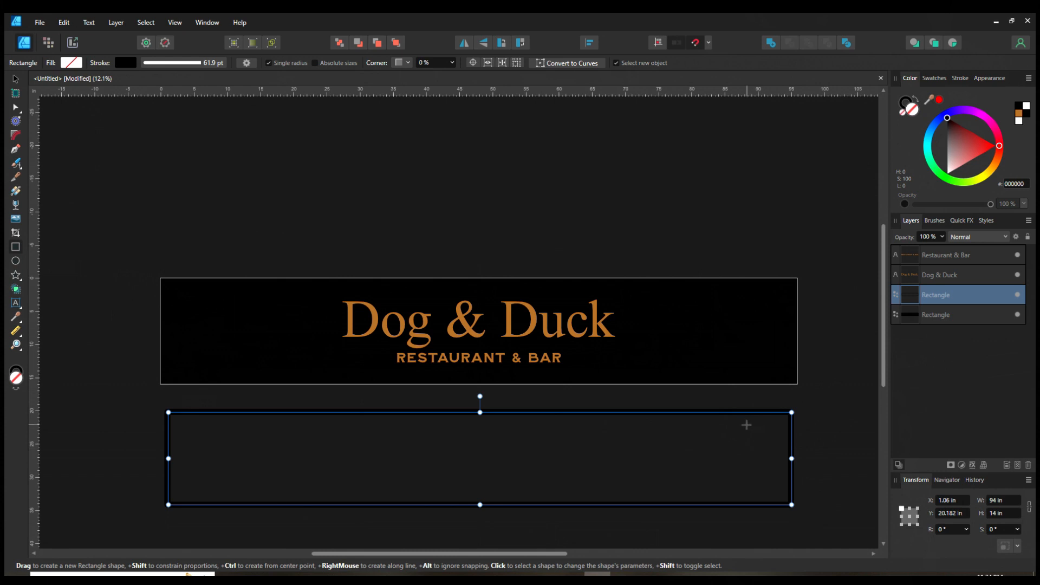
click(902, 104)
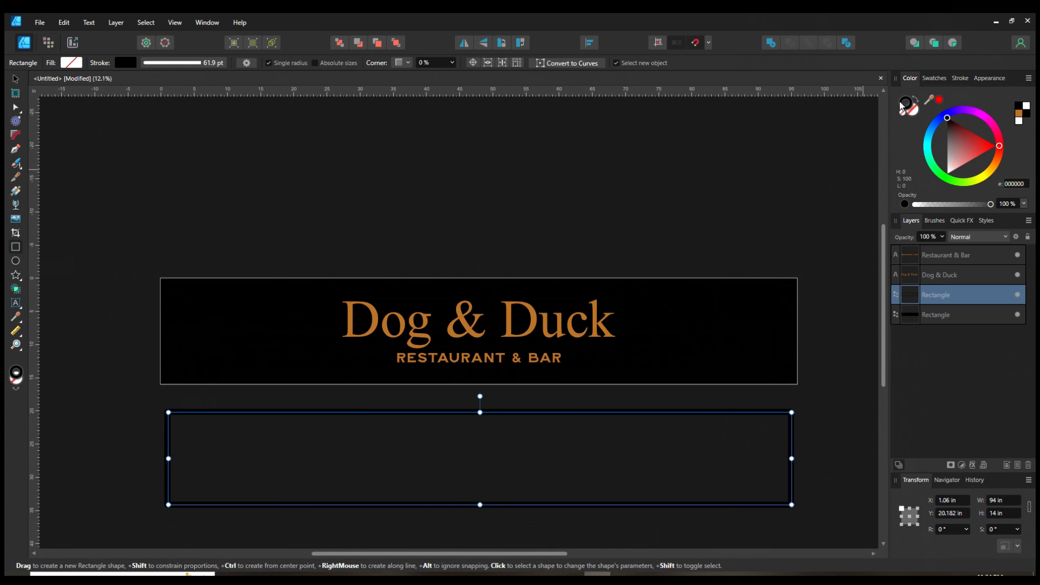
click(938, 79)
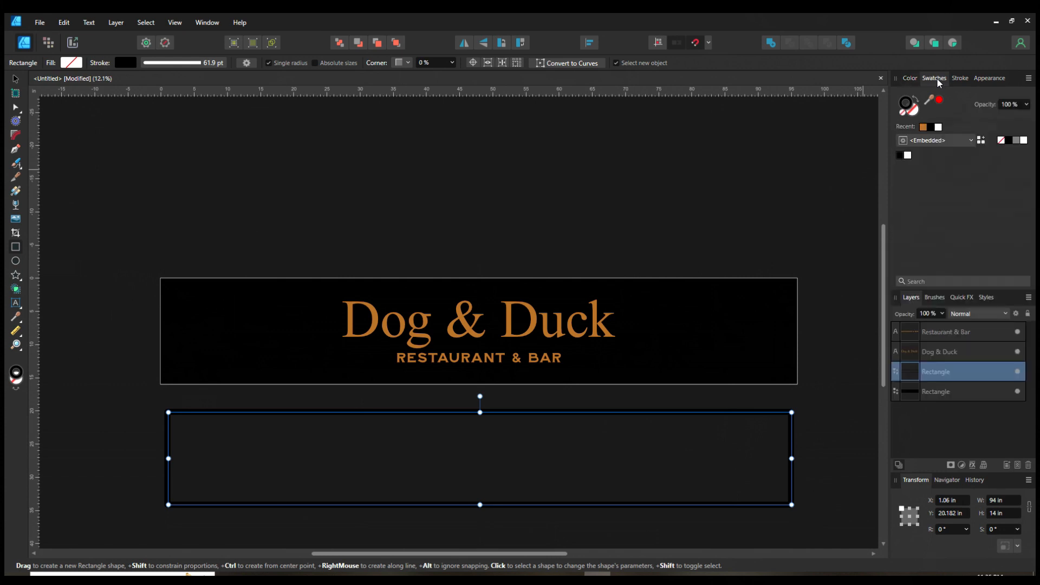
click(924, 128)
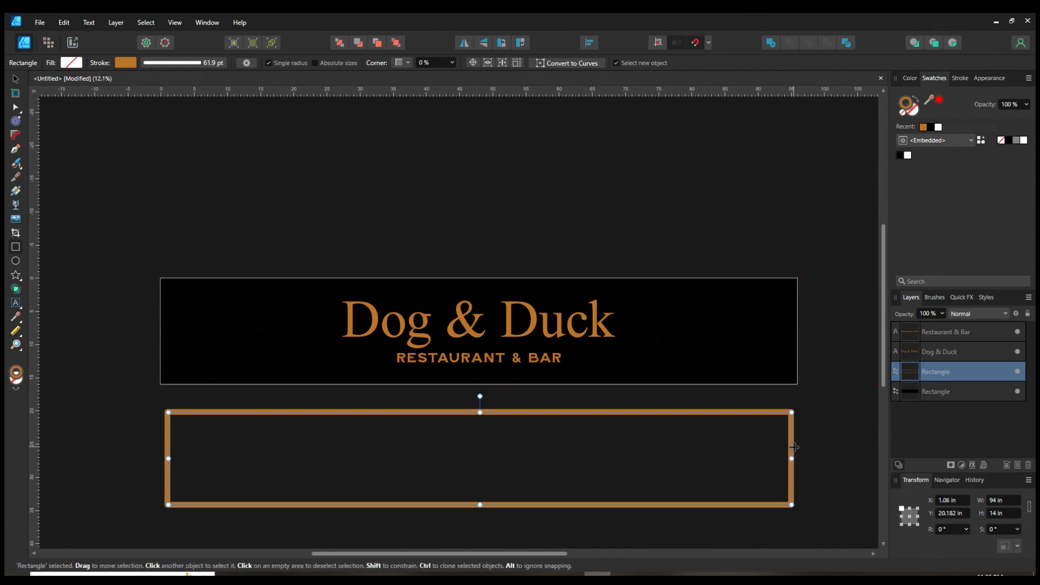
Step: Move the orange-outlined rectangle onto the banner at 1 in from its left and top edges
click(16, 82)
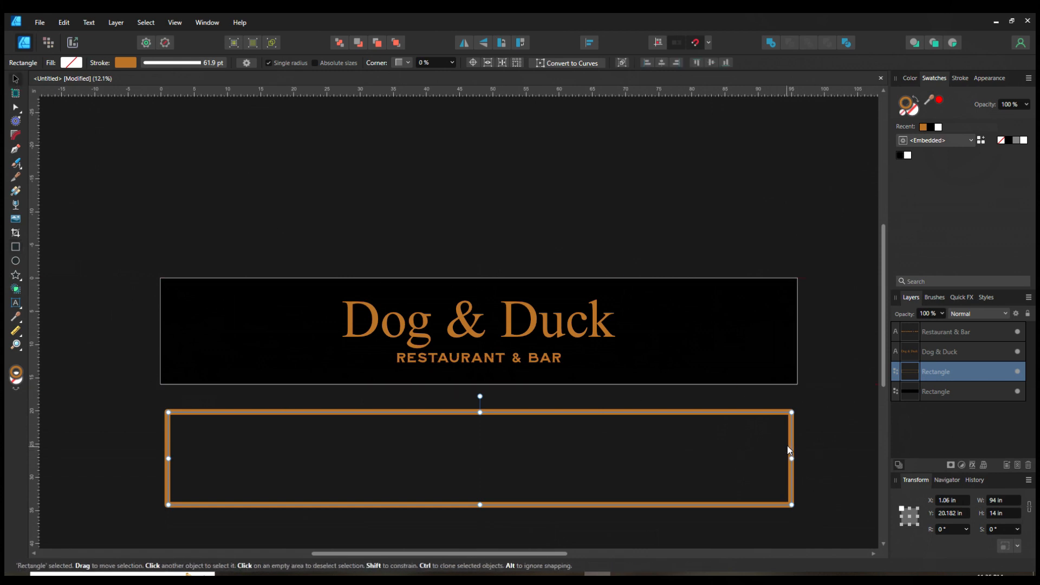
drag(791, 444, 791, 312)
click(634, 528)
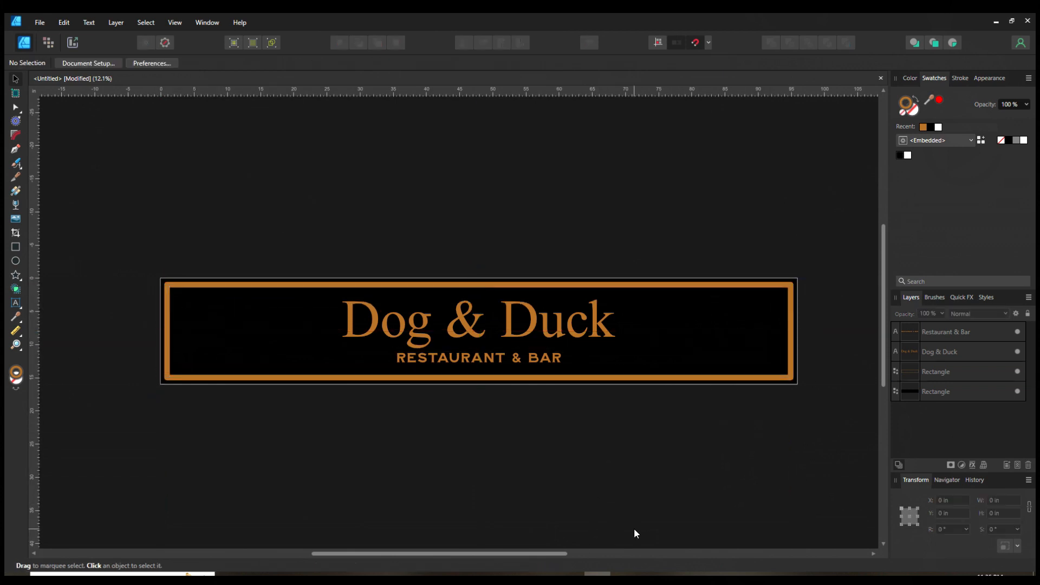
click(791, 360)
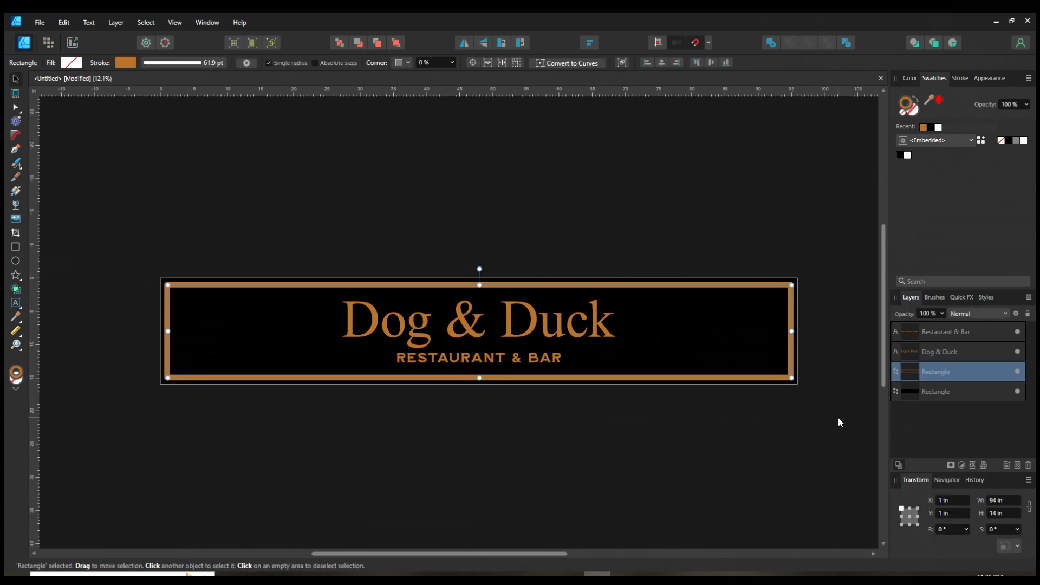
Step: Align the frame's stroke to the inside of the rectangle and reduce its width to about 27.4 pt
click(960, 78)
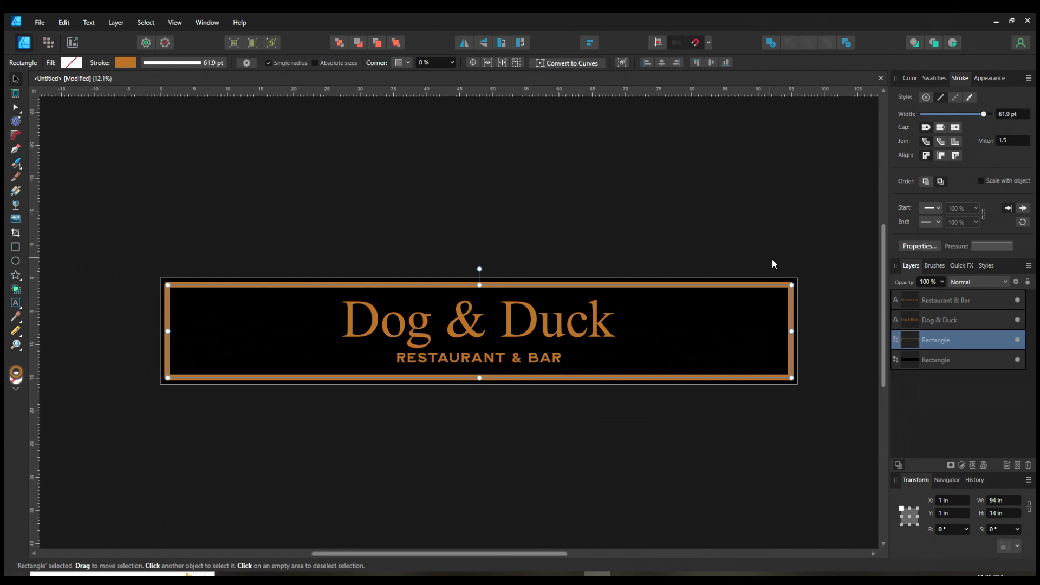
scroll(826, 278, up, 1)
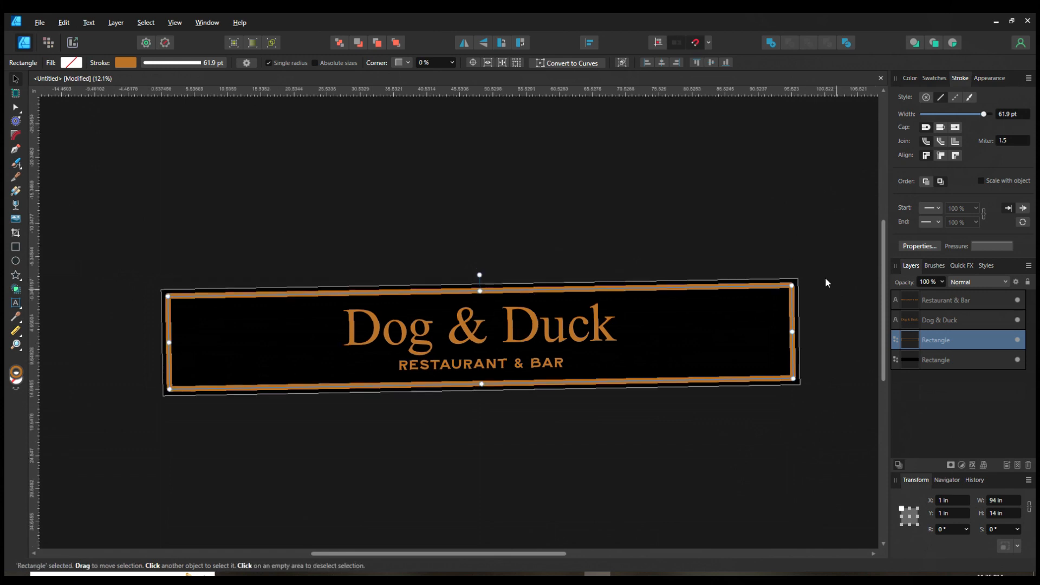
scroll(820, 294, down, 1)
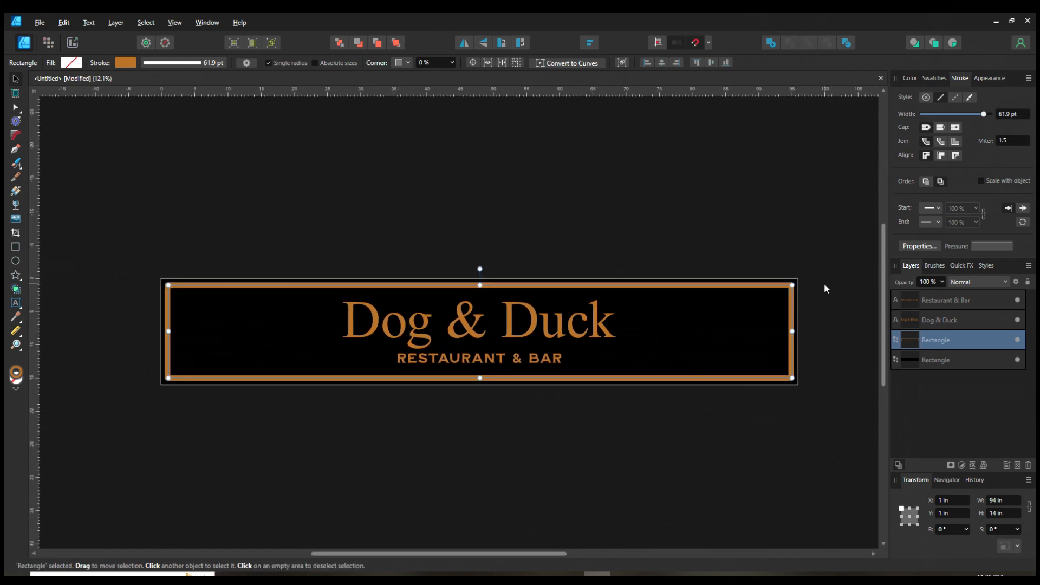
scroll(824, 283, up, 4)
scroll(791, 287, up, 5)
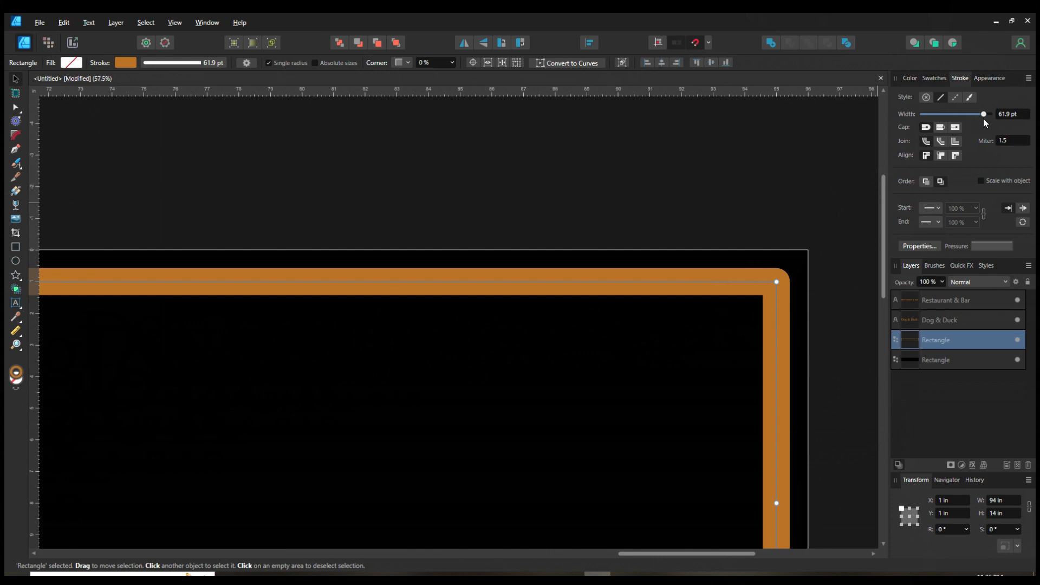
mouse_move(985, 117)
mouse_down()
mouse_move(920, 125)
mouse_move(978, 125)
mouse_move(948, 125)
mouse_move(971, 121)
mouse_up()
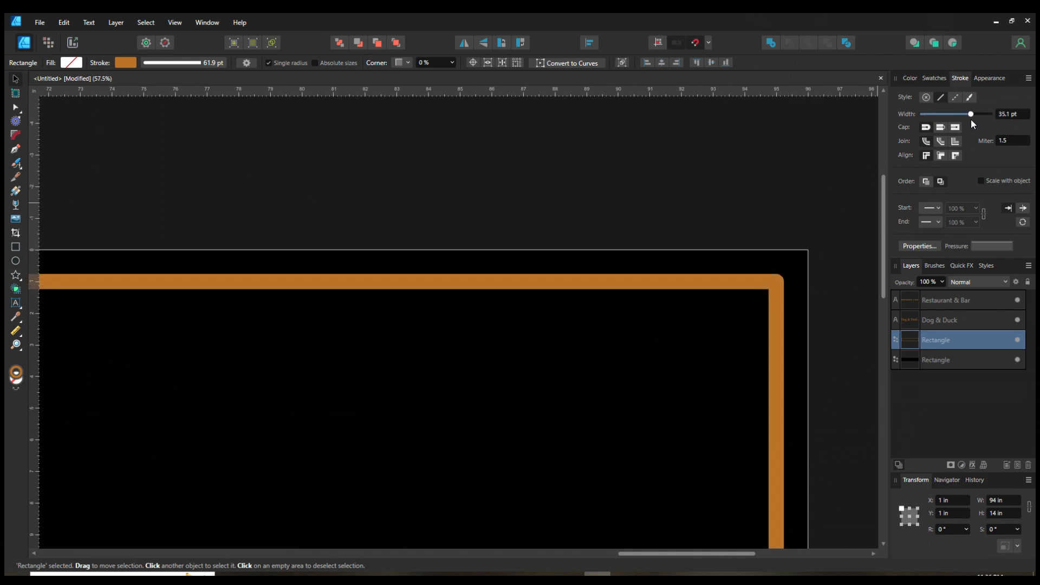
click(942, 157)
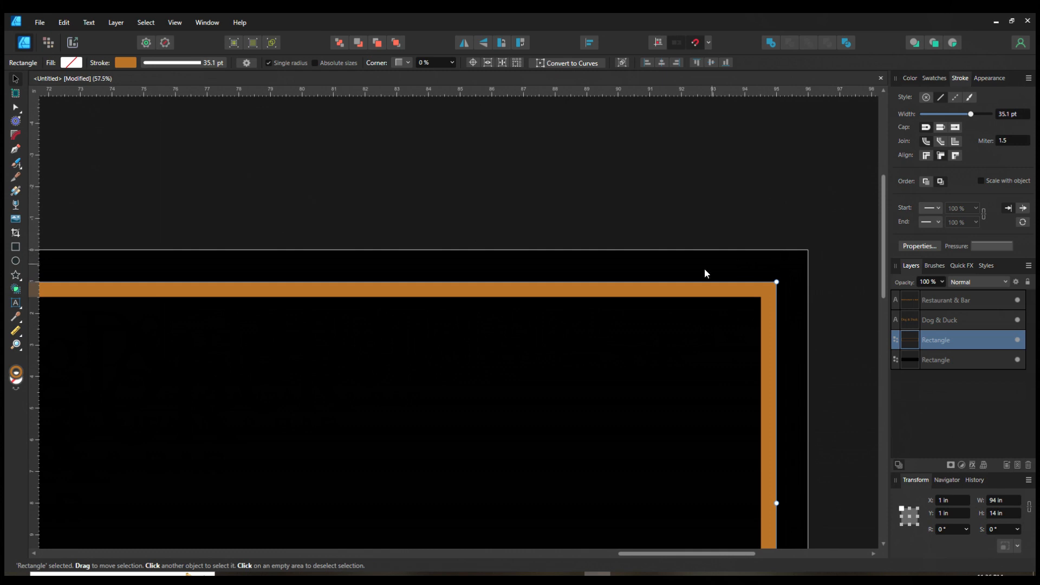
click(955, 156)
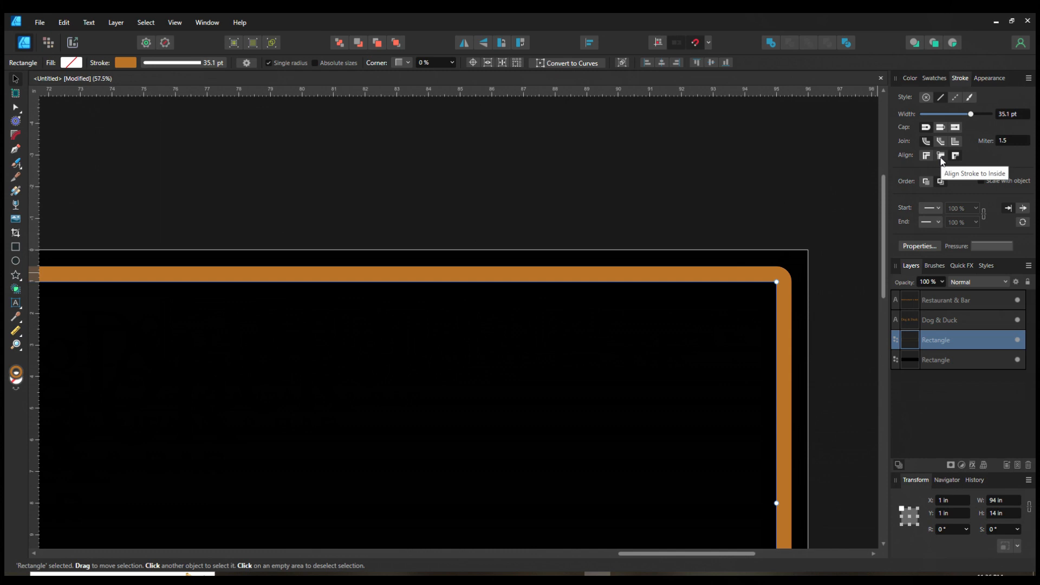
click(941, 156)
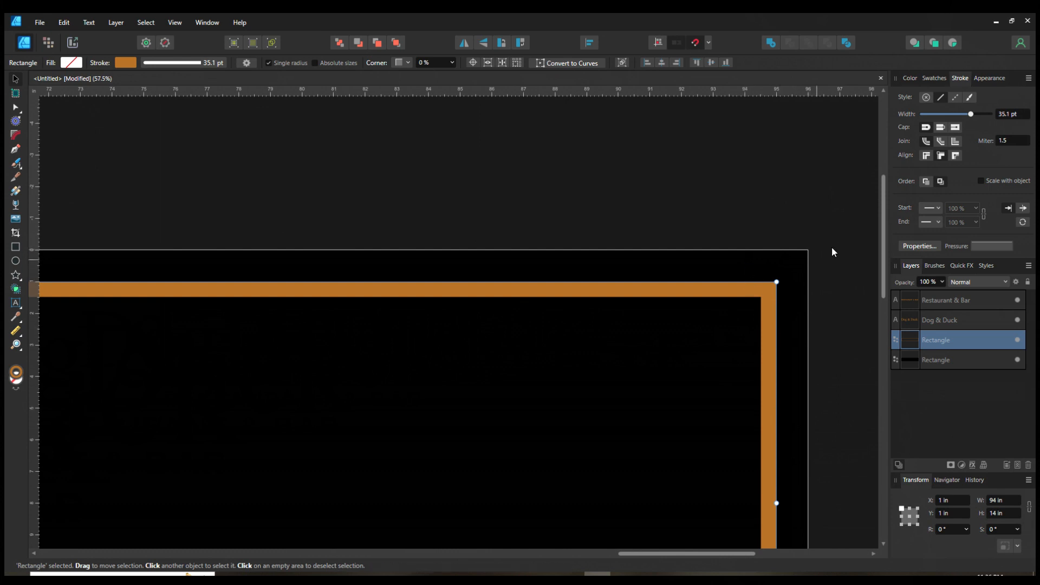
mouse_move(973, 115)
mouse_down()
mouse_move(941, 116)
mouse_move(986, 121)
mouse_move(964, 119)
mouse_up()
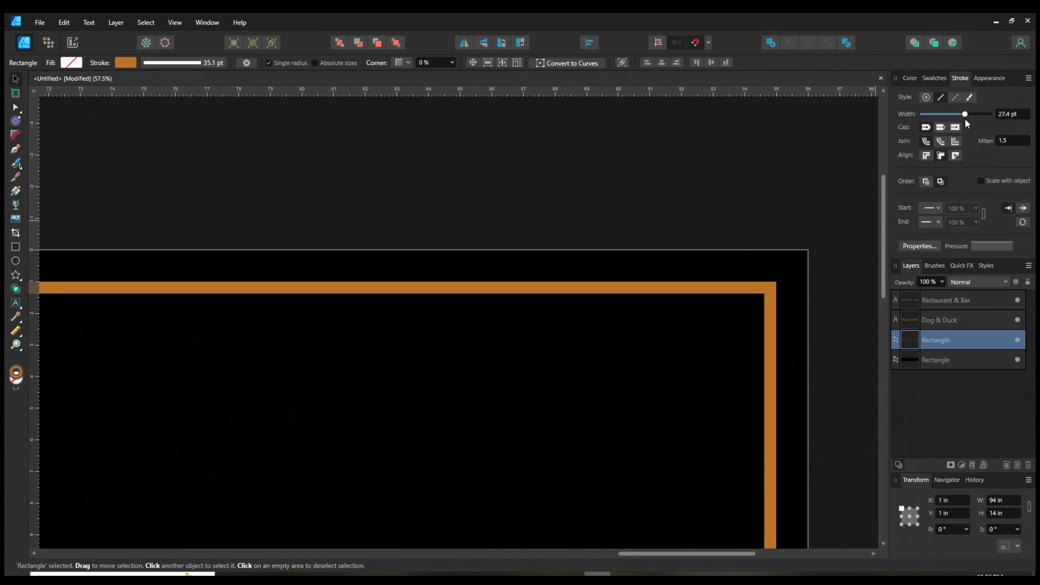
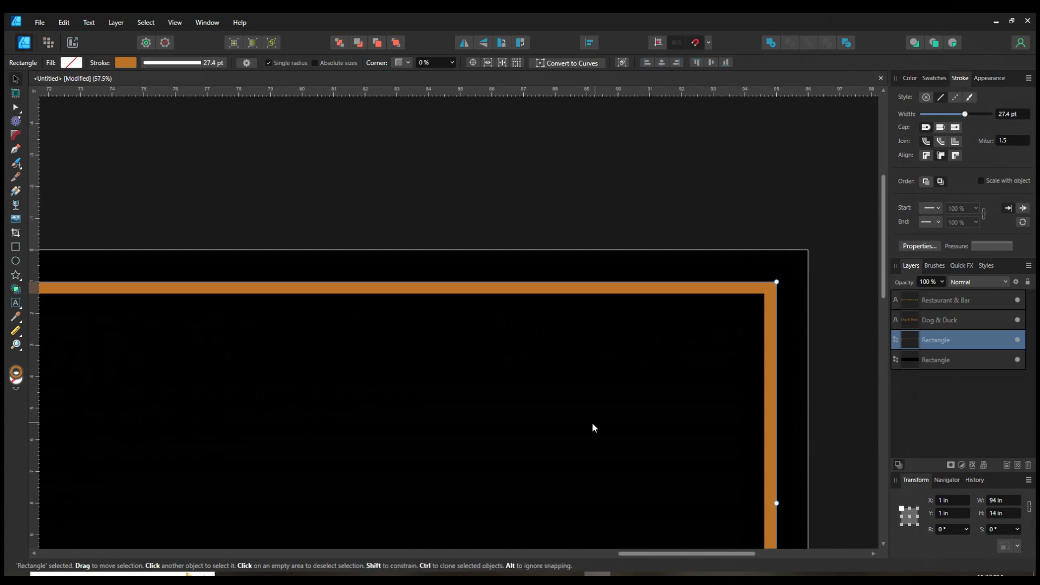
Step: Inspect the orange frame and the title lettering across the banner at different zoom levels
ctrl+scroll(578, 418, down, 3)
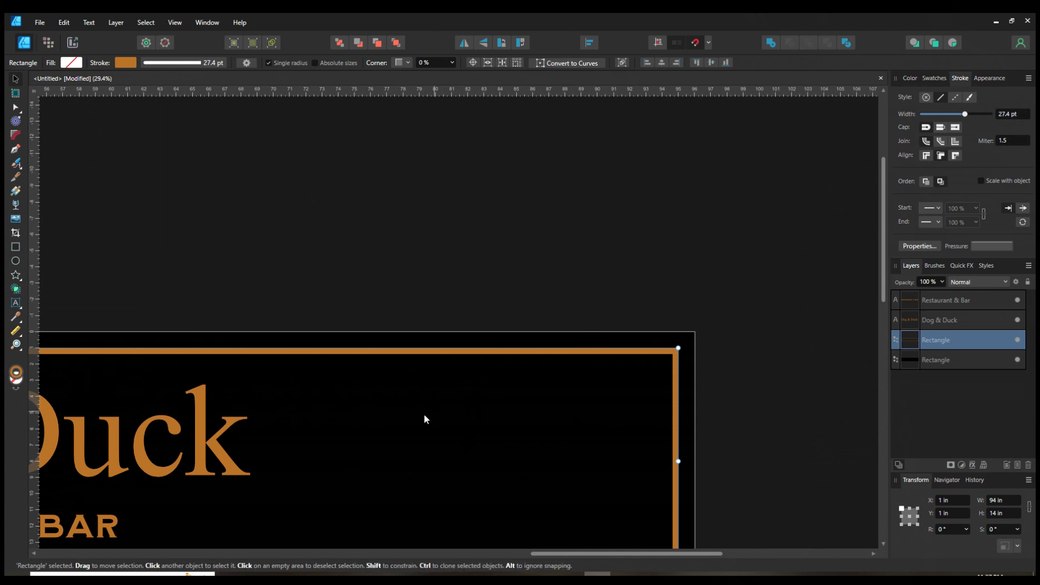
mouse_move(644, 556)
mouse_down()
mouse_move(515, 555)
mouse_move(644, 538)
mouse_up()
mouse_move(885, 239)
mouse_down()
mouse_move(887, 311)
mouse_move(885, 250)
mouse_up()
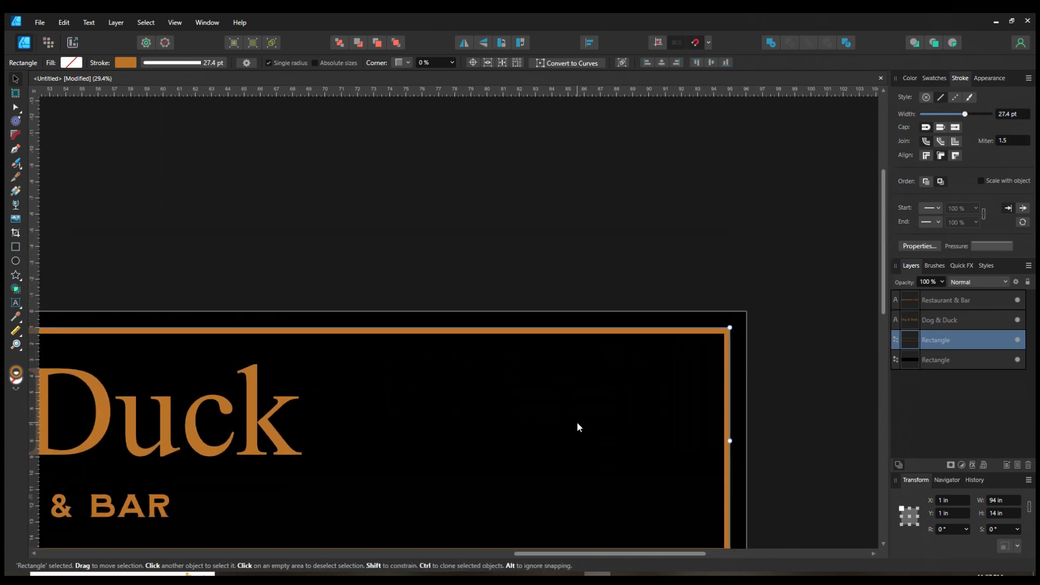
key(space)
key(space)
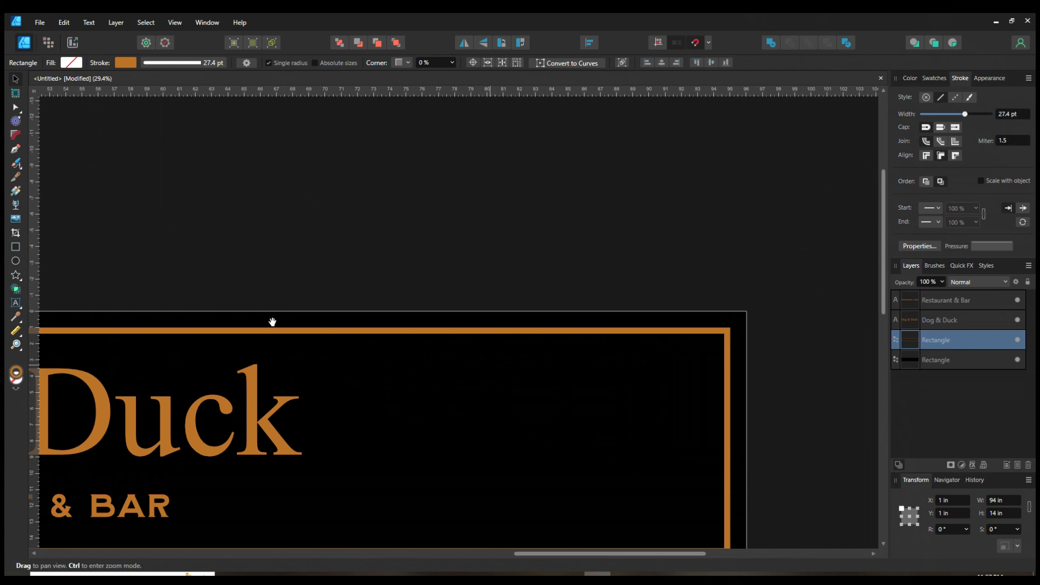
drag(306, 376, 787, 274)
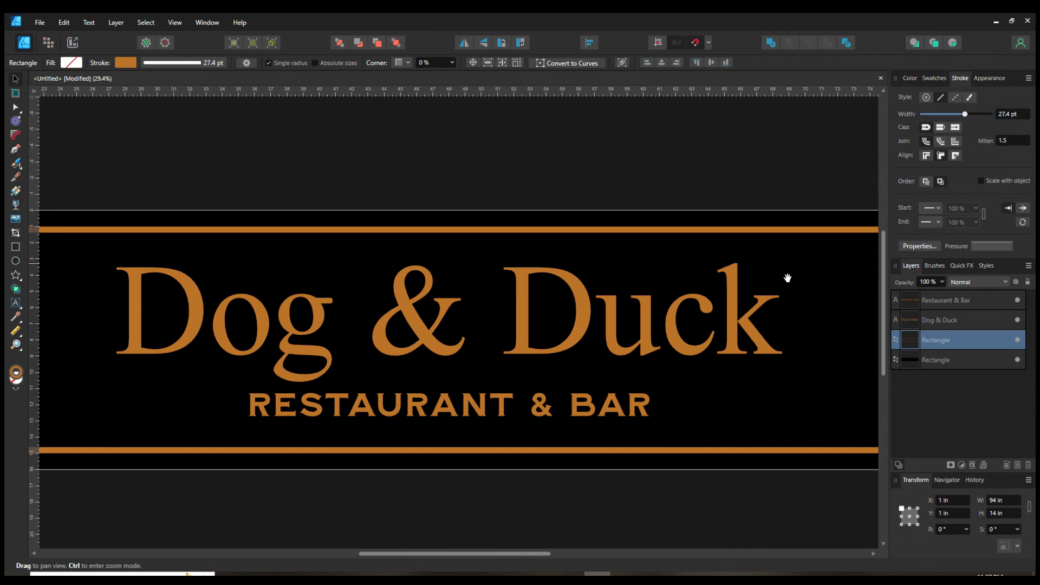
drag(447, 373, 595, 384)
drag(395, 352, 618, 344)
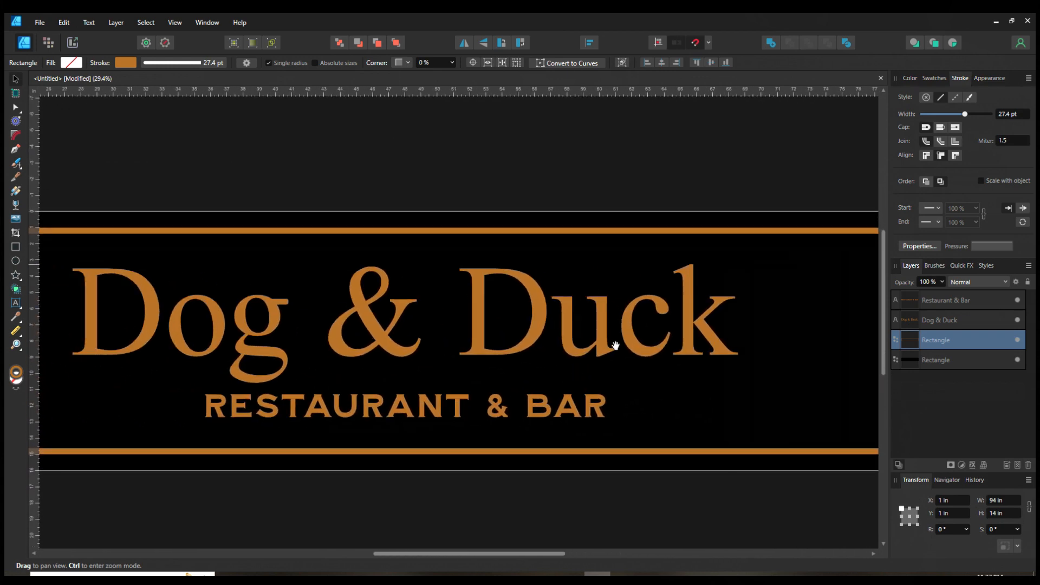
scroll(538, 309, up, 10)
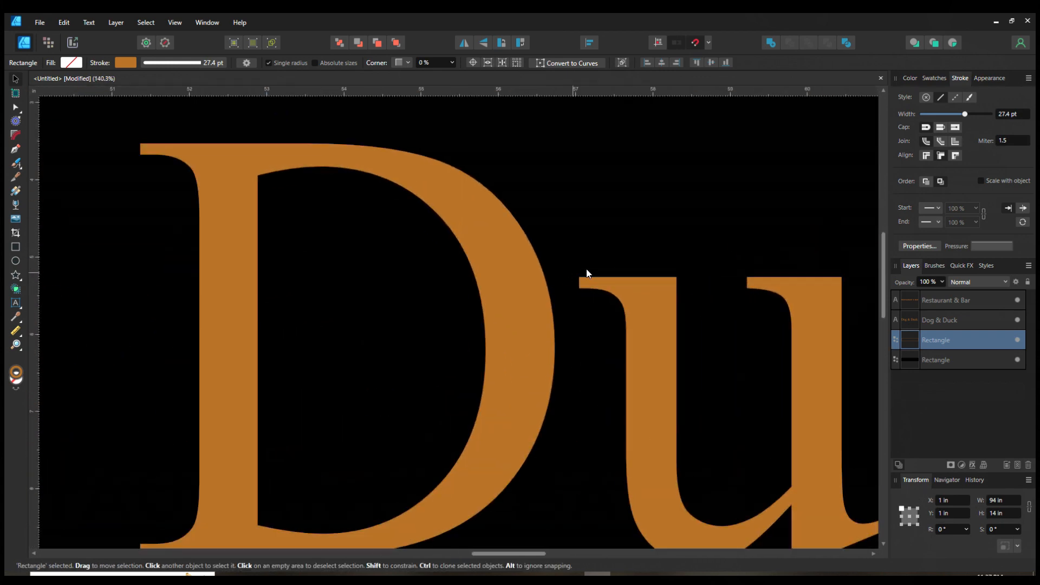
drag(666, 423, 436, 177)
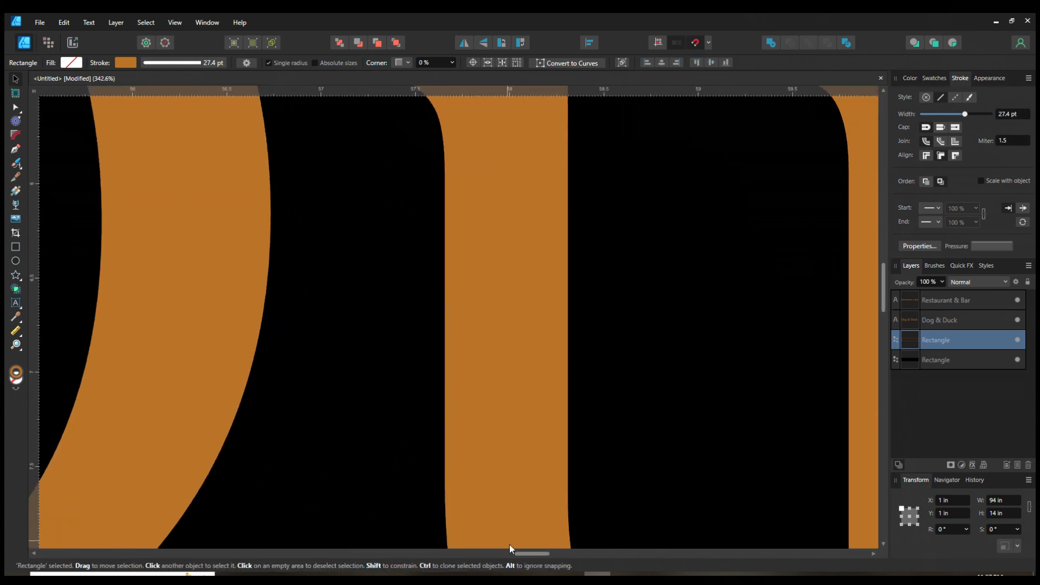
drag(561, 527, 435, 177)
drag(747, 232, 441, 270)
drag(412, 139, 475, 533)
scroll(432, 262, down, 1)
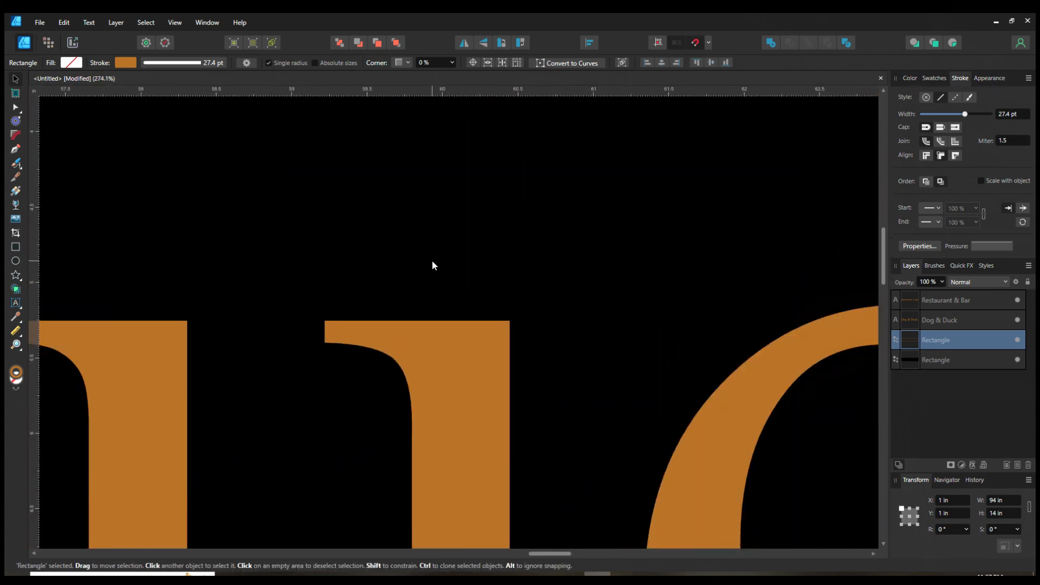
scroll(432, 264, down, 8)
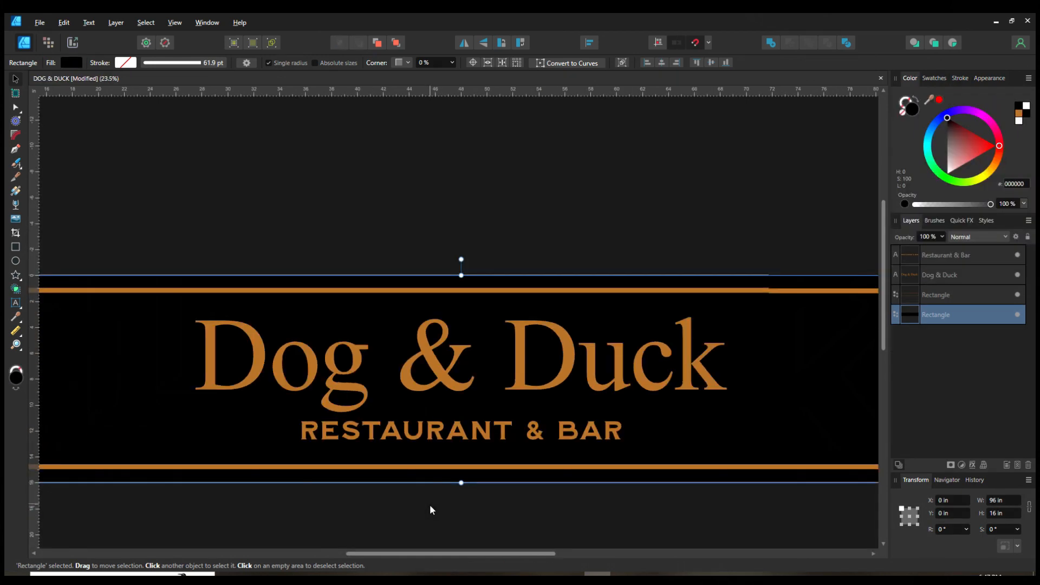
drag(430, 505, 427, 437)
scroll(404, 364, down, 1)
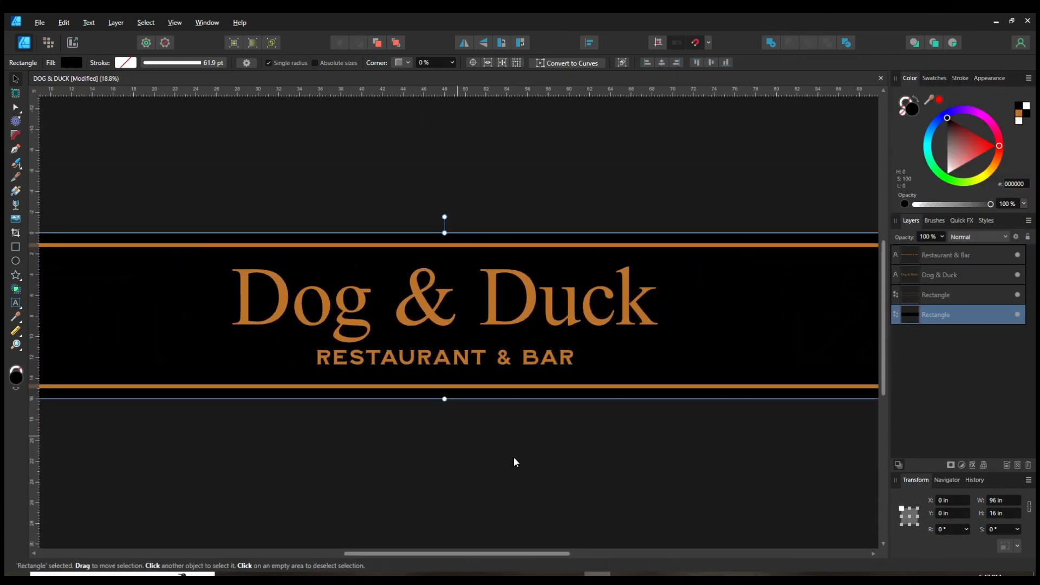
Step: Select the Dog & Duck title text and give it a 17 pt stroke
double_click(577, 312)
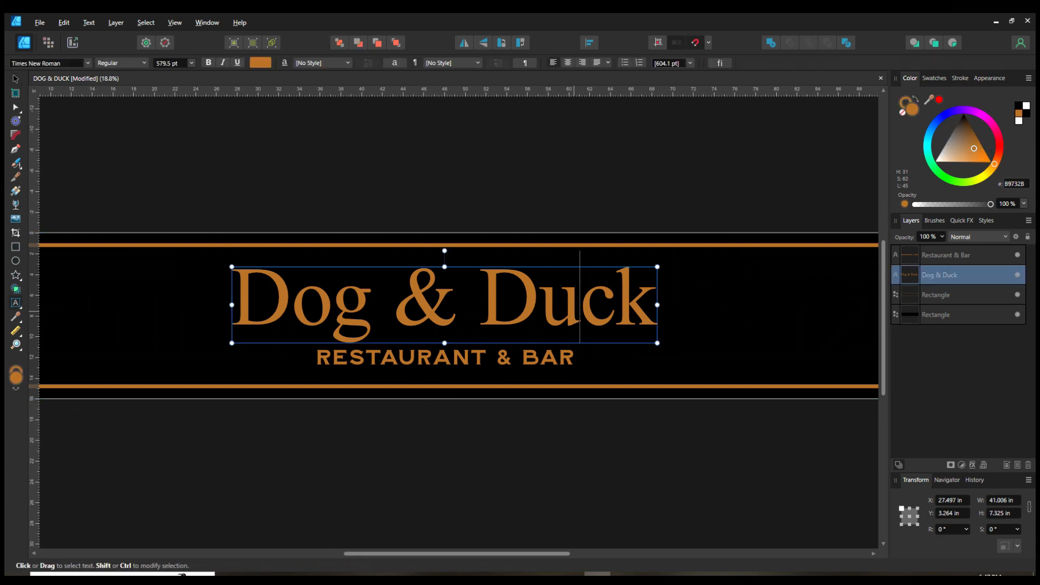
key(alt+Left)
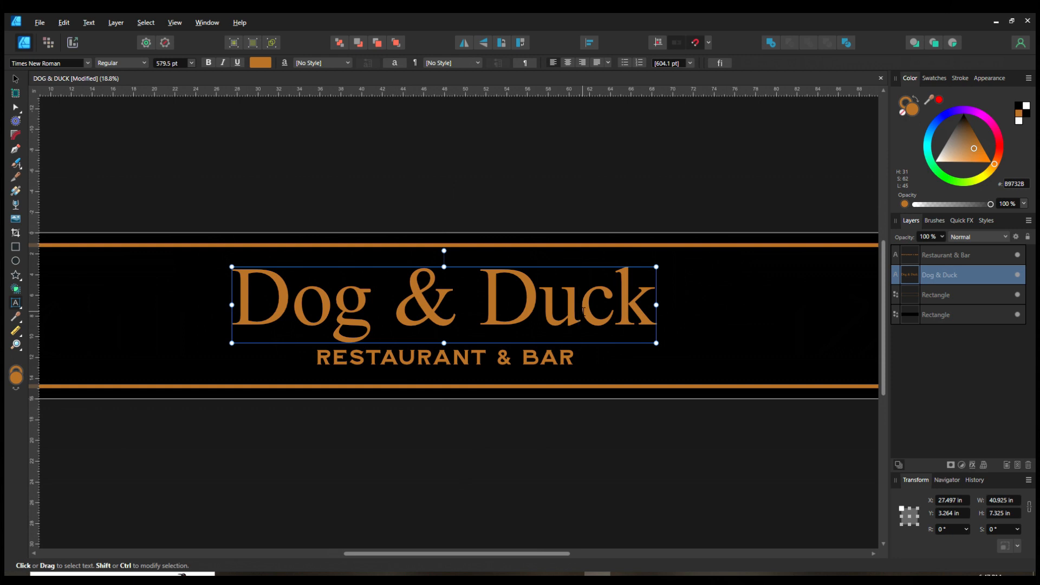
click(15, 79)
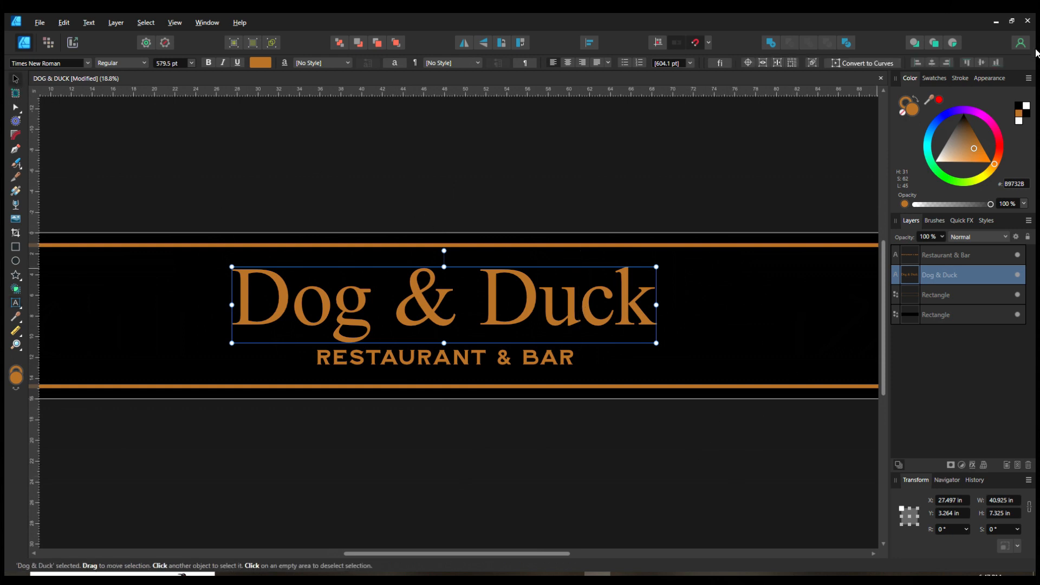
click(962, 78)
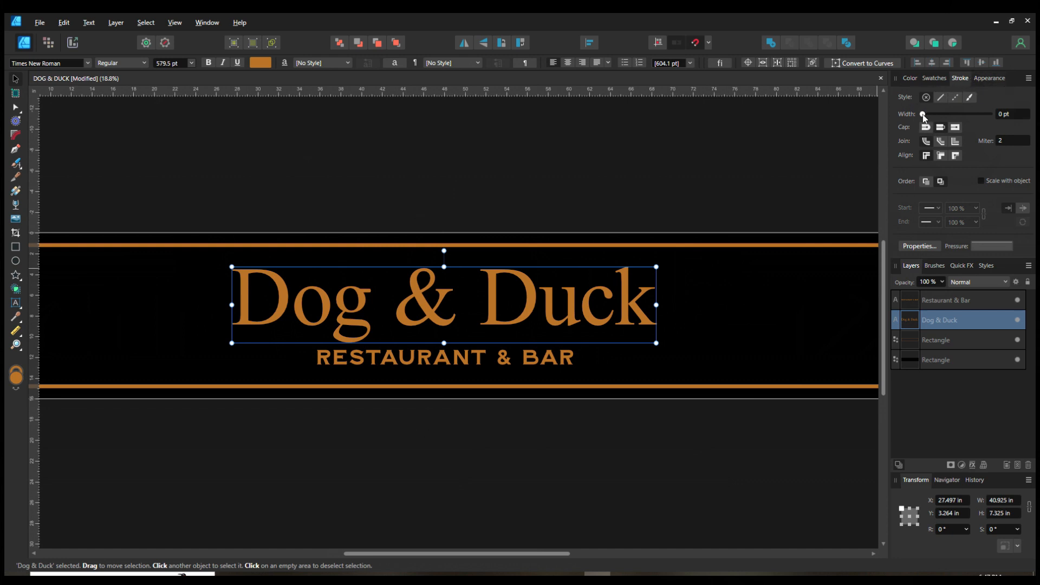
drag(923, 115, 958, 116)
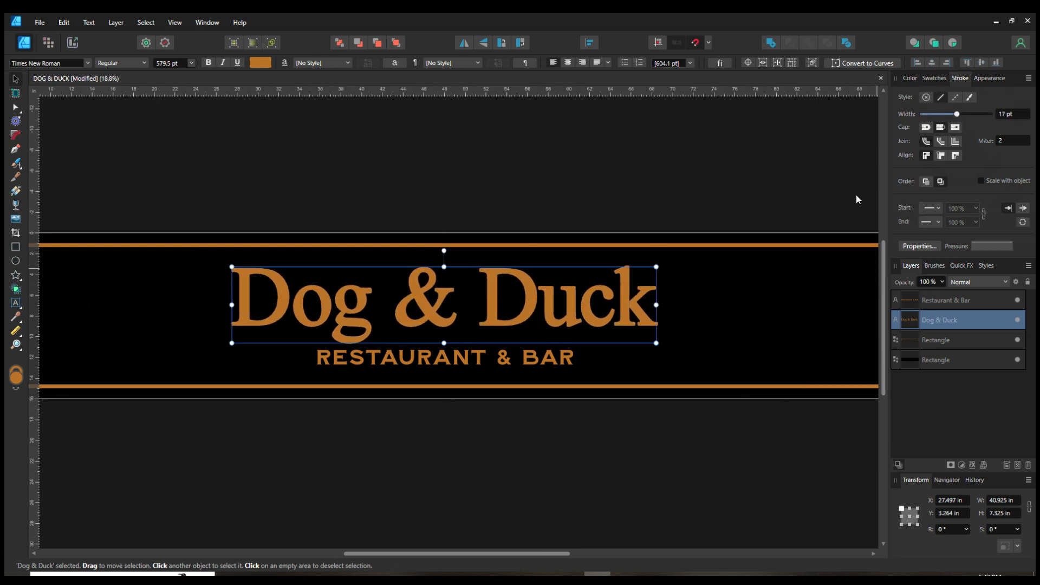
Step: Colour the title's stroke a darker orange, 904C06
scroll(642, 315, up, 3)
scroll(603, 278, up, 3)
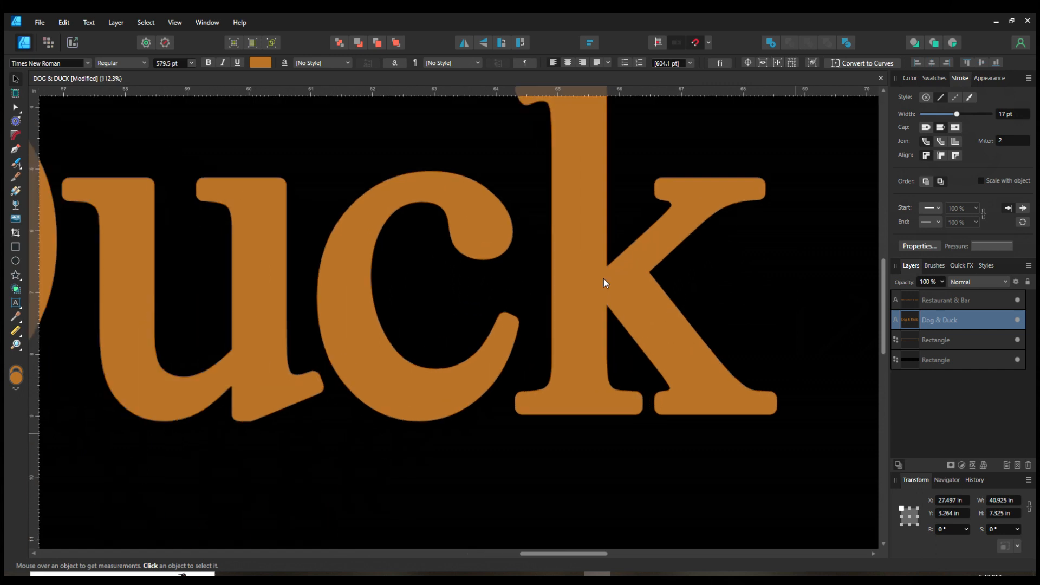
scroll(658, 298, down, 1)
scroll(840, 232, up, 1)
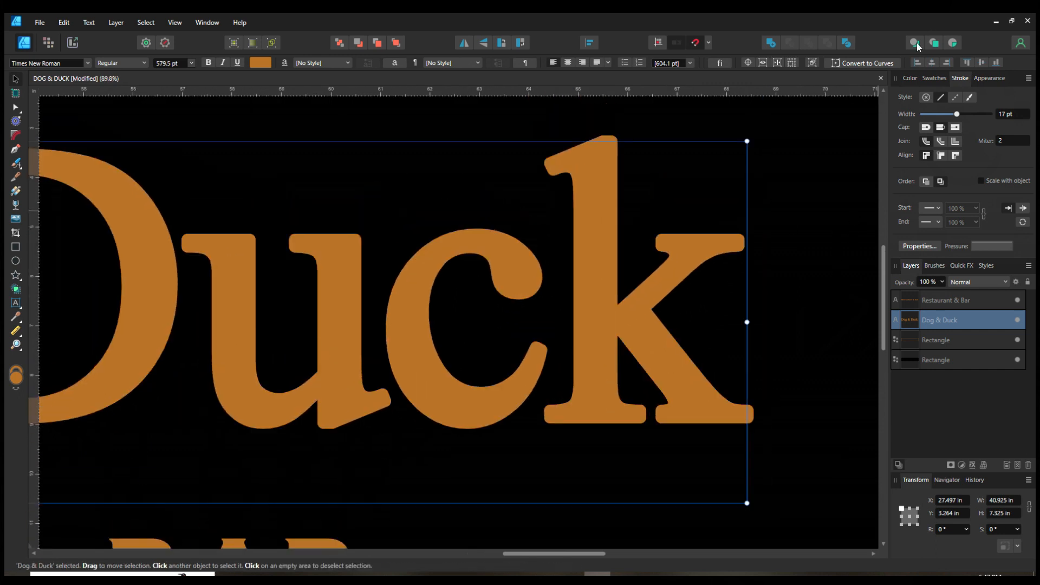
click(908, 79)
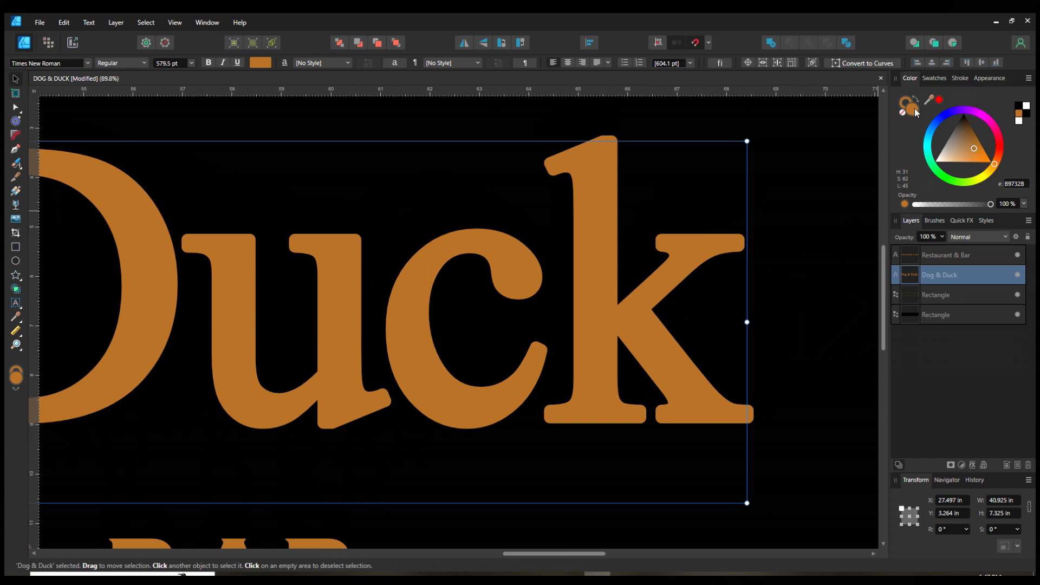
click(903, 103)
drag(975, 150, 978, 141)
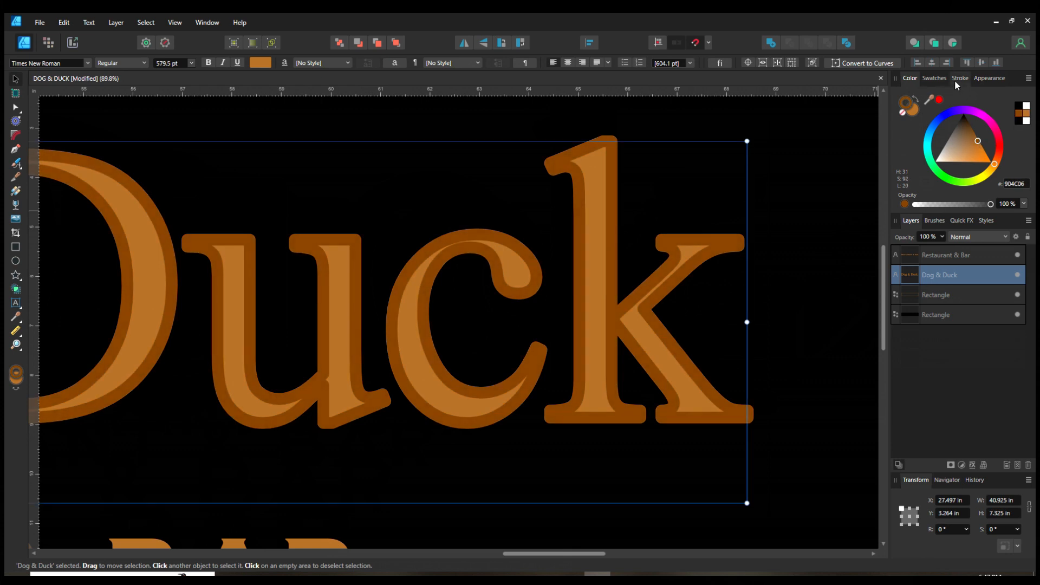
Step: Reduce the title's stroke width to 8 pt and align the stroke to the inside
click(958, 81)
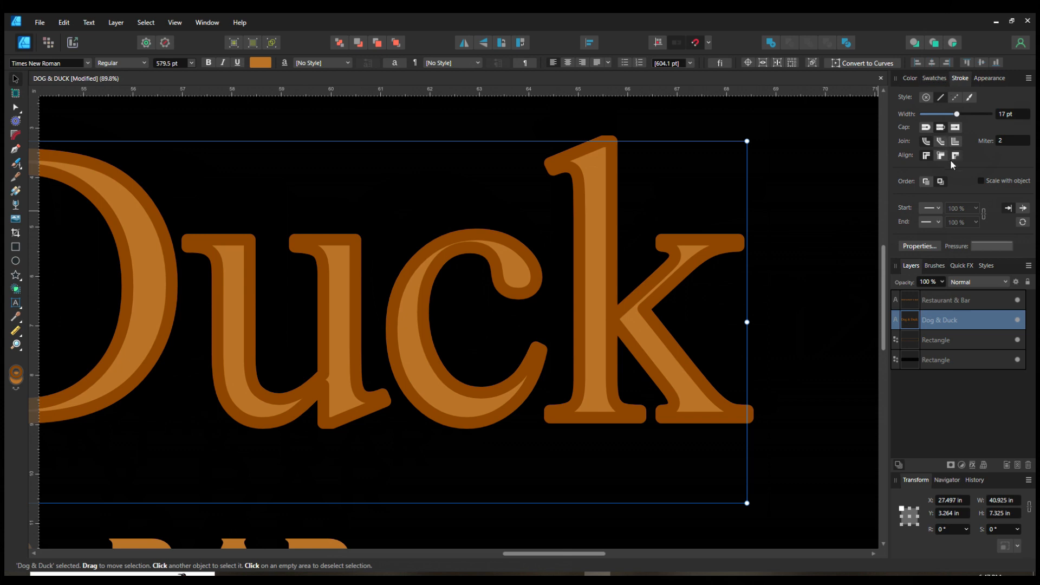
drag(956, 116, 949, 118)
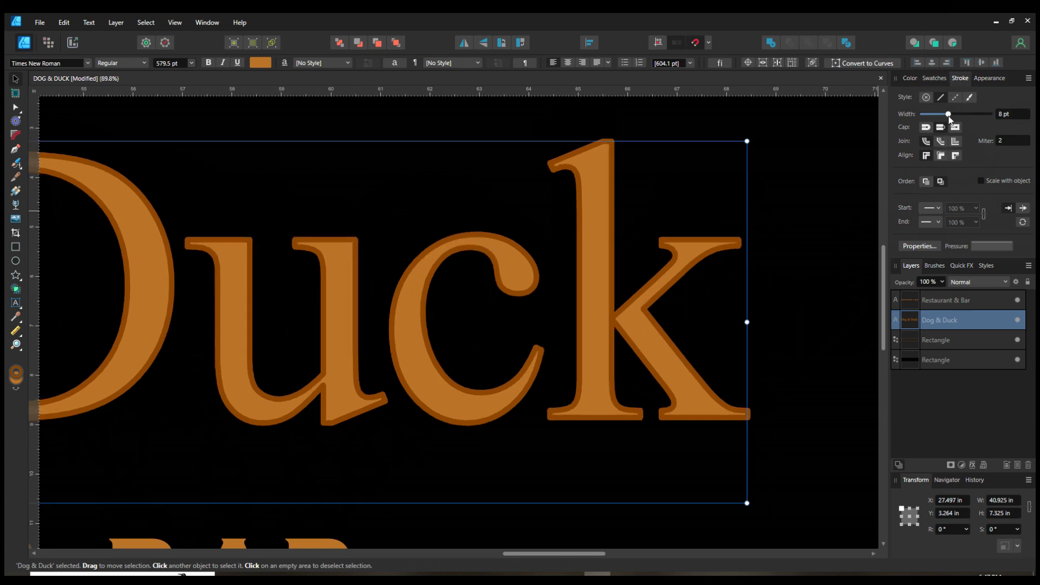
click(942, 156)
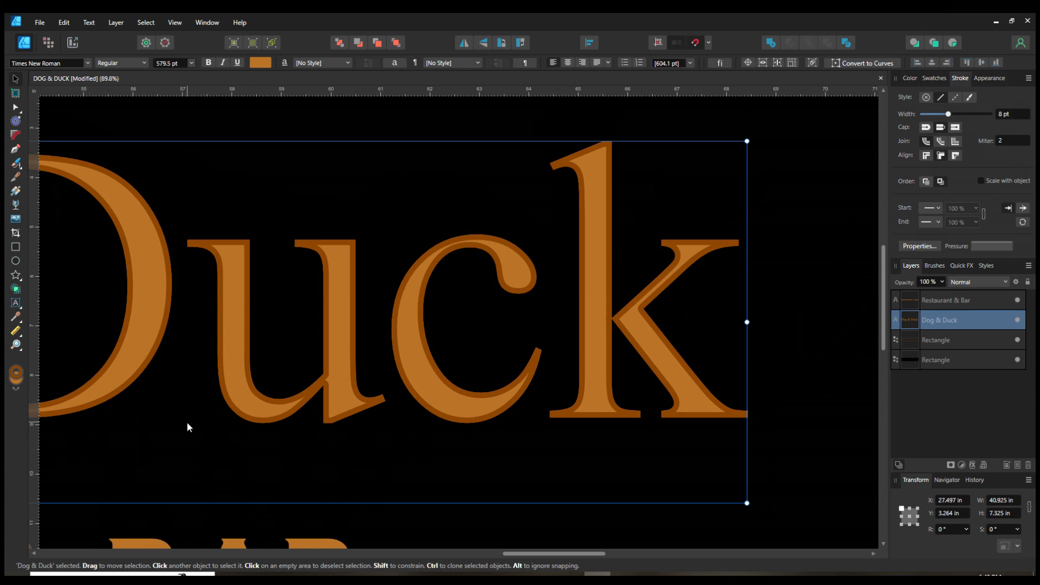
Step: Reselect the Dog & Duck title, align its stroke to the centre and change its join style
scroll(186, 401, down, 3)
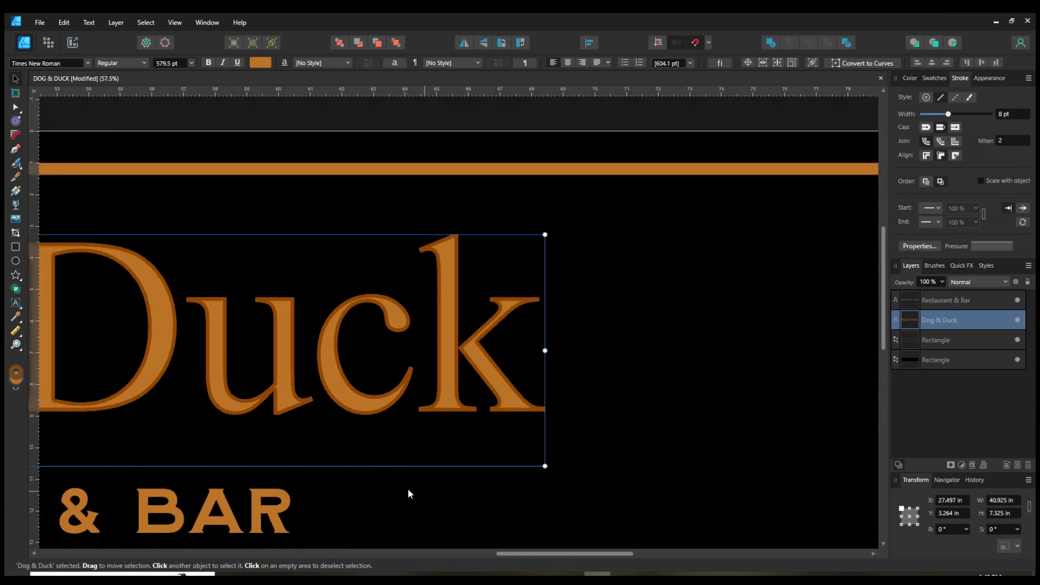
drag(350, 495, 383, 496)
scroll(488, 327, down, 2)
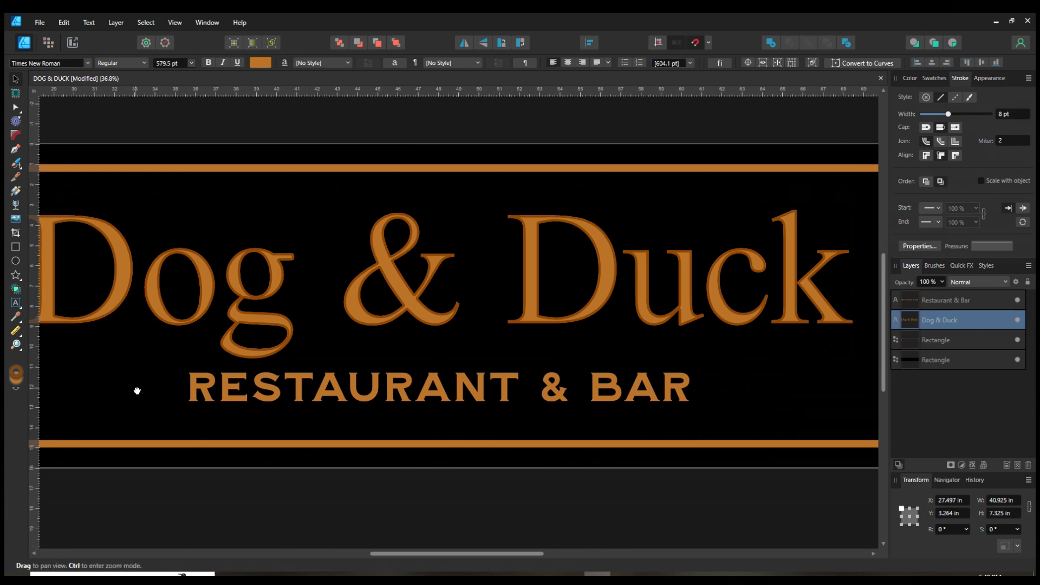
drag(135, 388, 153, 418)
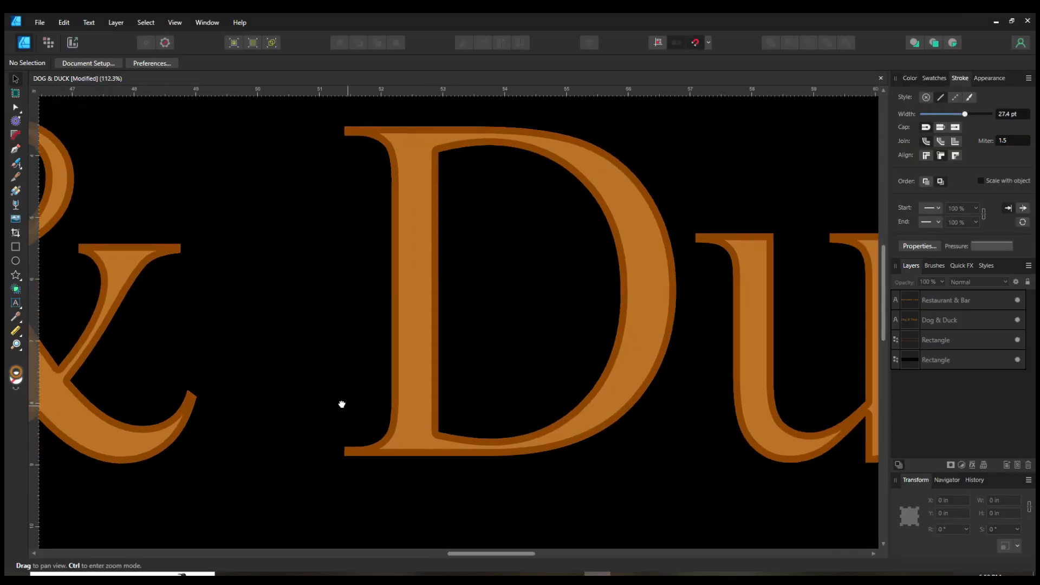
drag(341, 404, 477, 397)
drag(332, 376, 482, 367)
scroll(337, 392, up, 3)
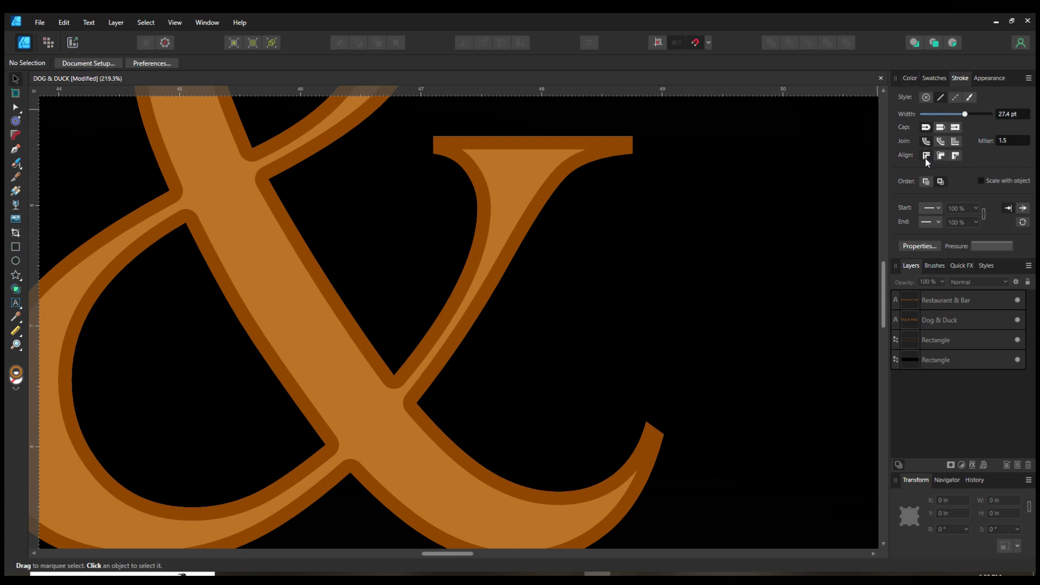
click(340, 392)
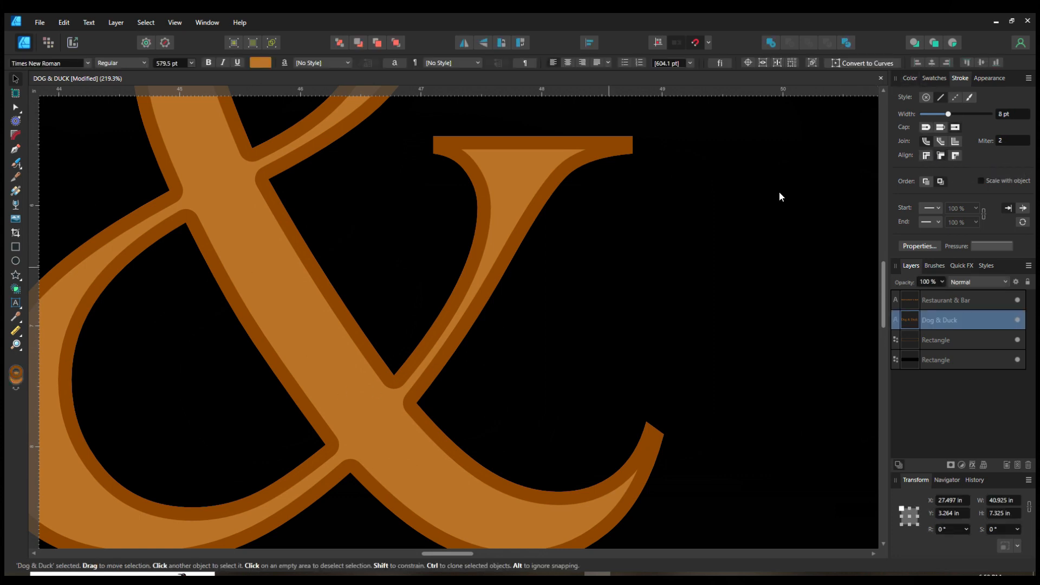
click(928, 156)
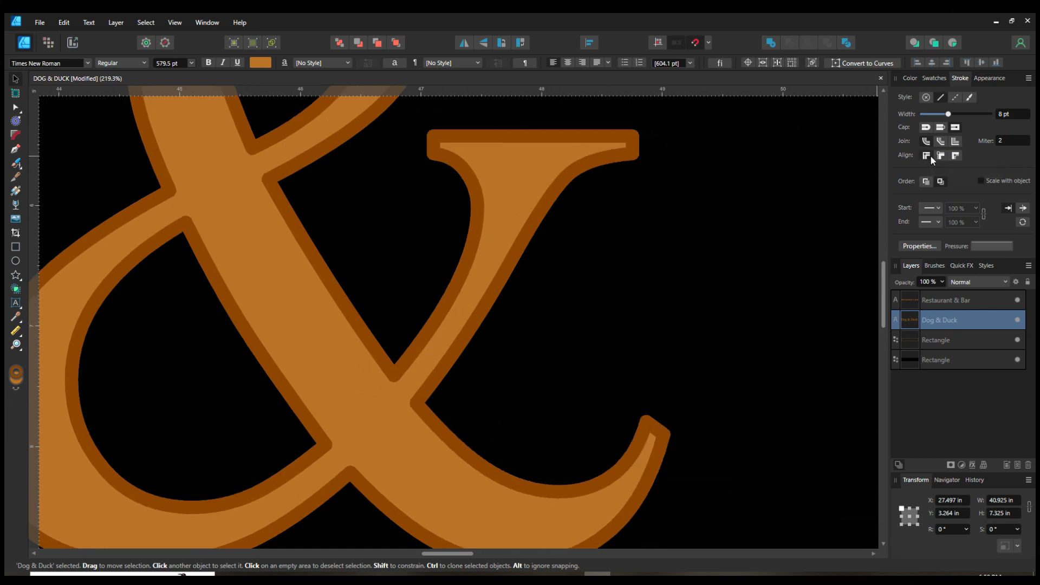
click(956, 142)
Step: Align the title's stroke to the outside of the lettering
scroll(224, 296, down, 5)
drag(203, 323, 534, 304)
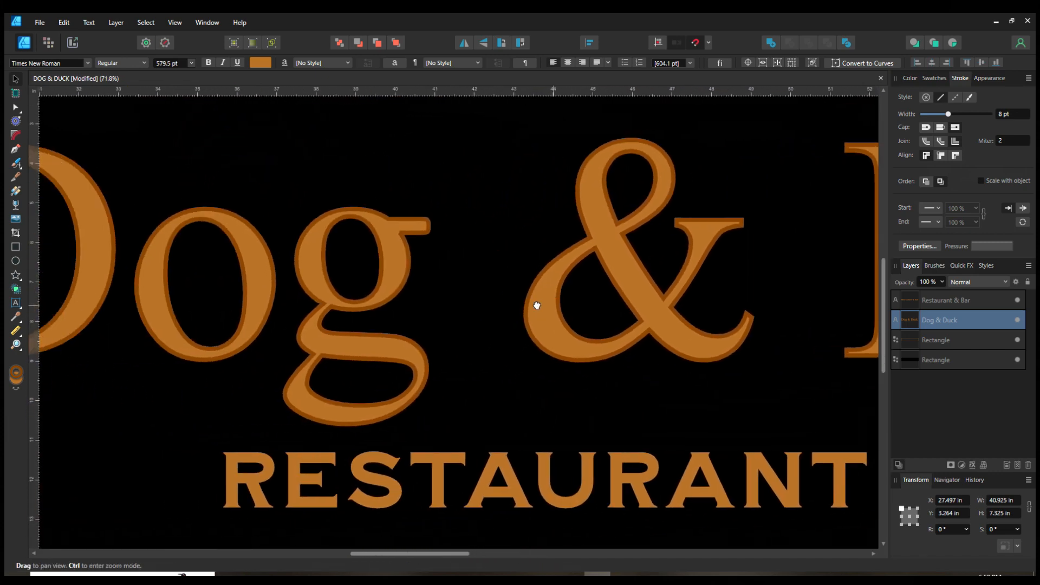
drag(193, 372, 232, 459)
drag(567, 389, 219, 379)
drag(627, 399, 215, 400)
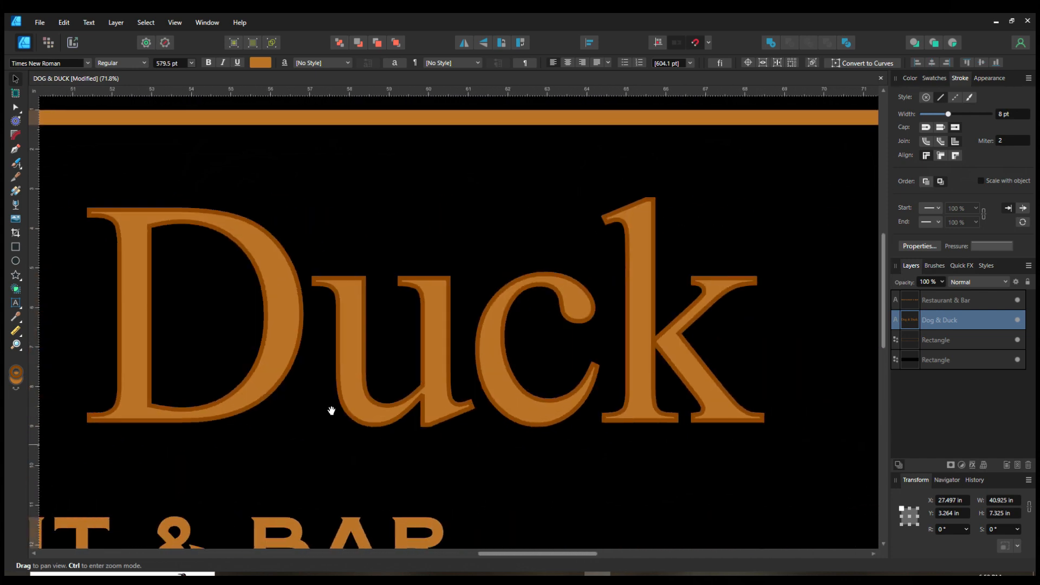
scroll(427, 404, up, 3)
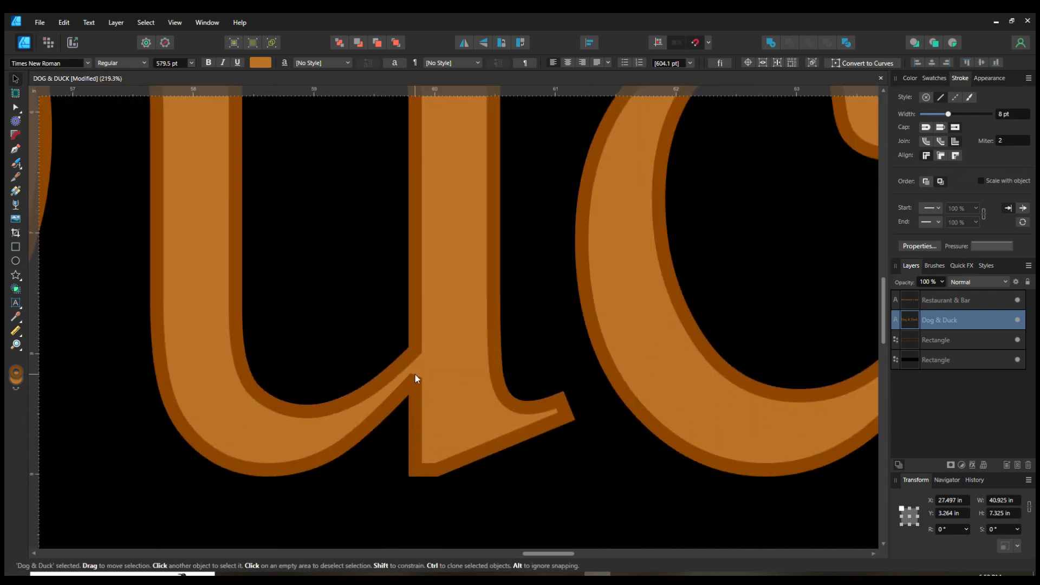
scroll(507, 363, down, 4)
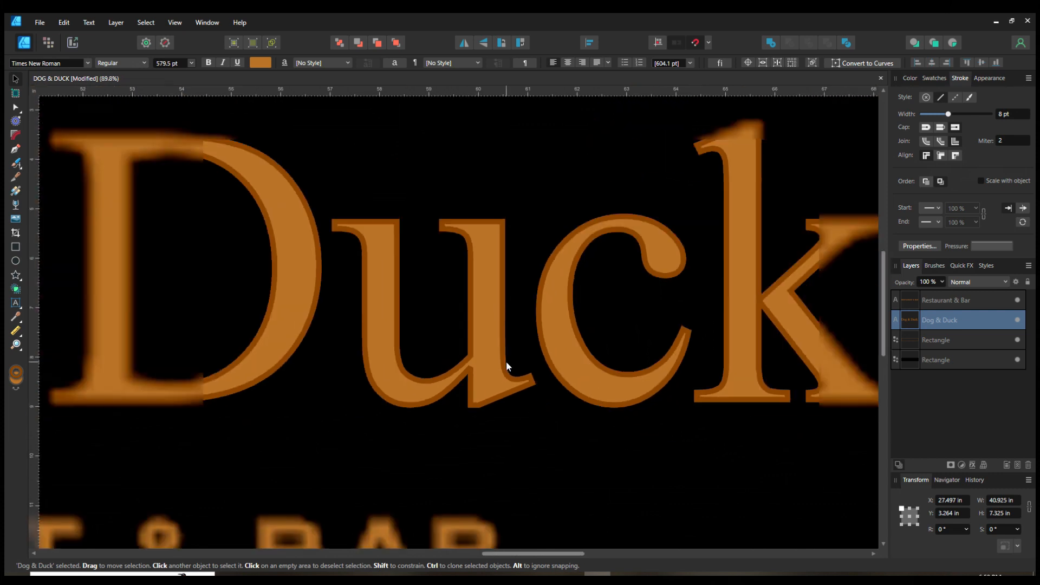
drag(349, 376, 500, 446)
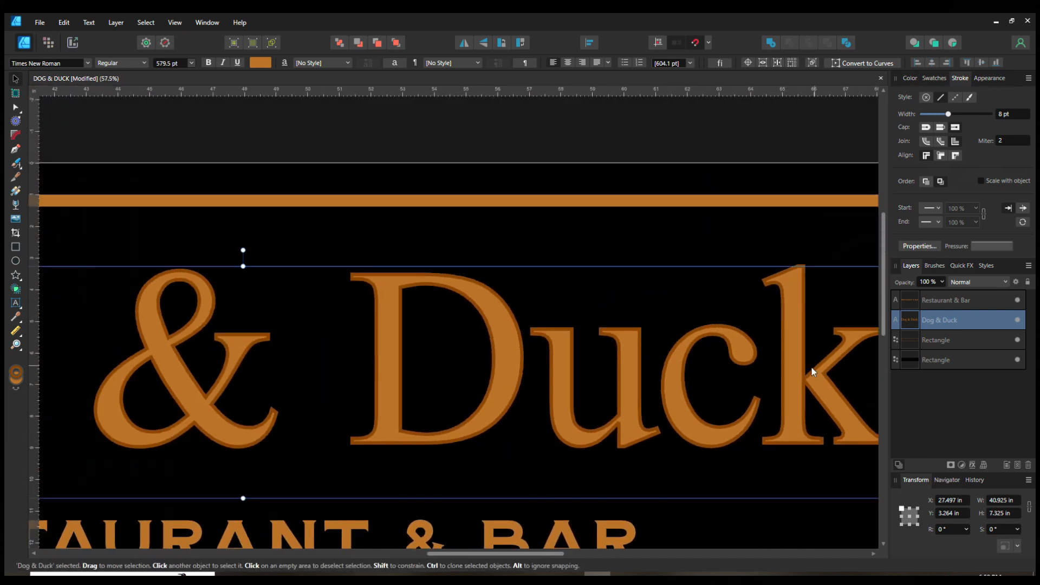
click(955, 156)
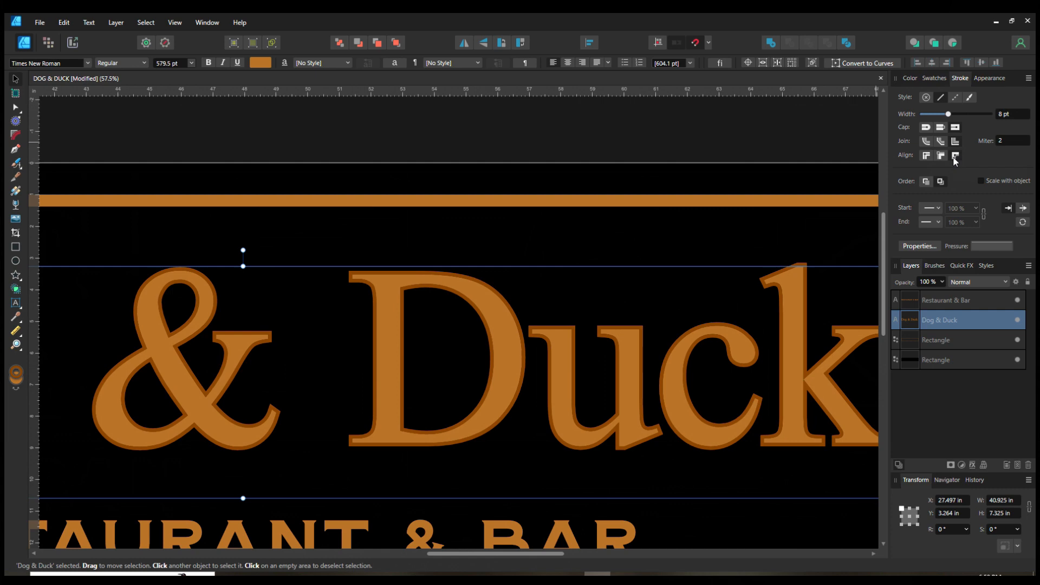
drag(193, 461, 235, 422)
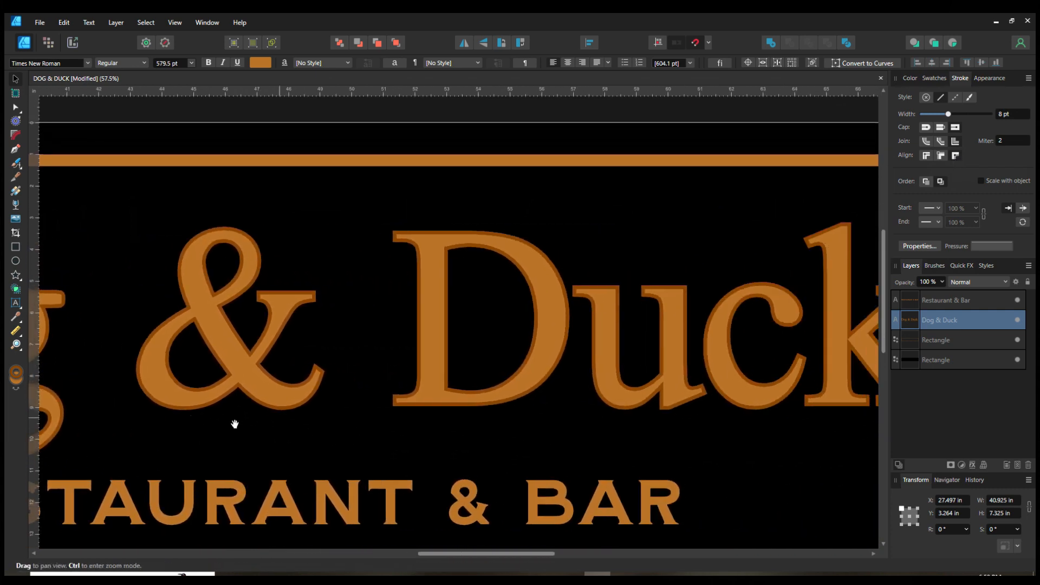
Step: Inspect the title's stroke up close at several zoom levels, including in wireframe view
drag(661, 409, 595, 430)
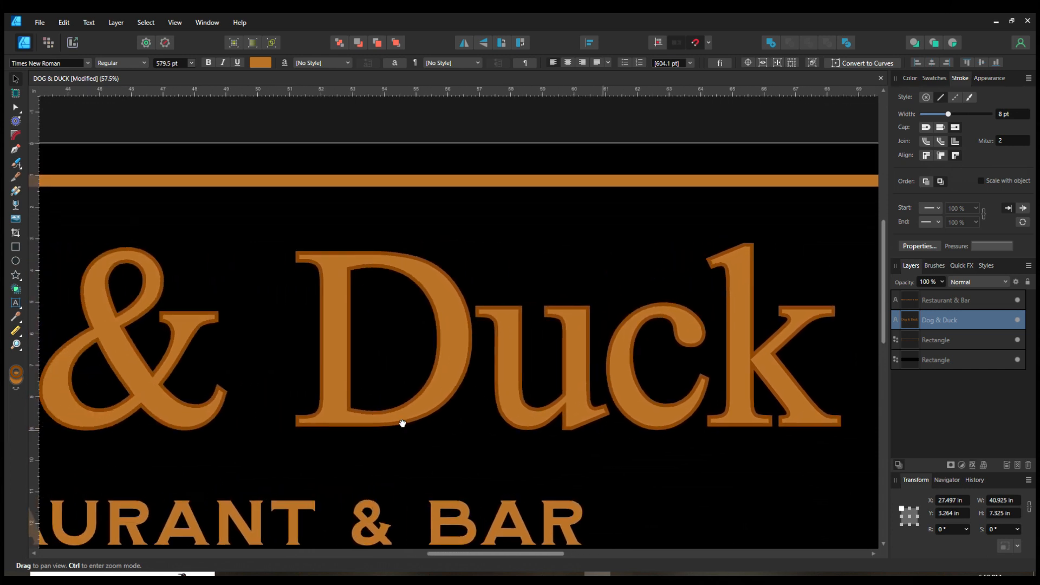
drag(328, 425, 565, 407)
scroll(365, 323, down, 4)
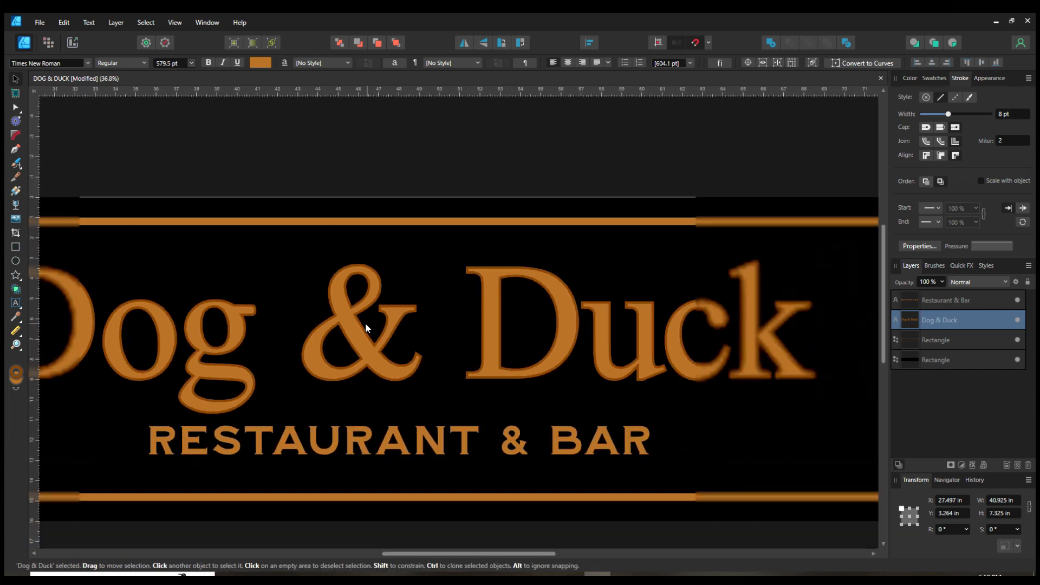
drag(348, 427, 453, 448)
drag(516, 487, 477, 472)
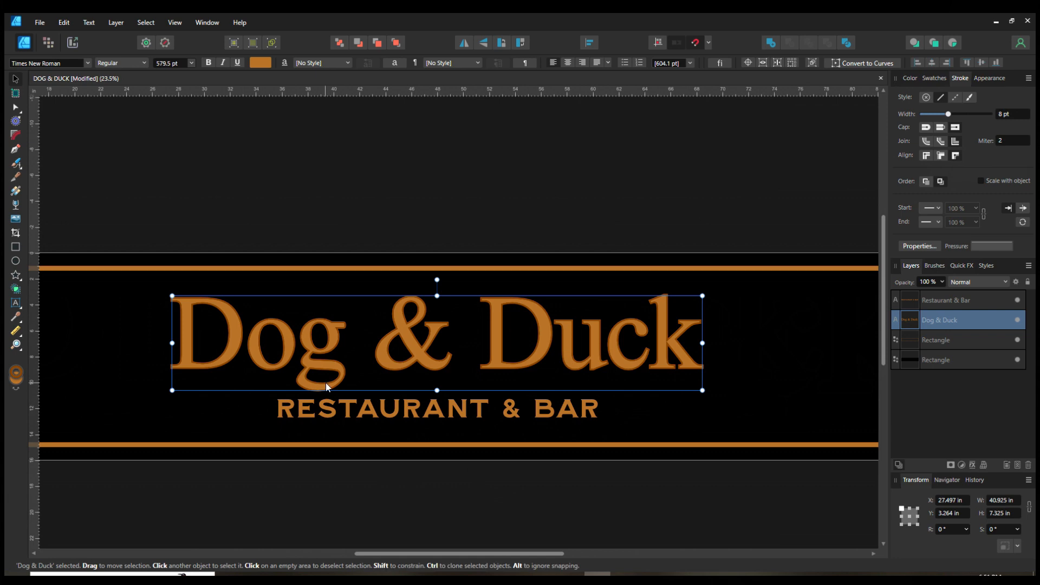
scroll(210, 320, up, 4)
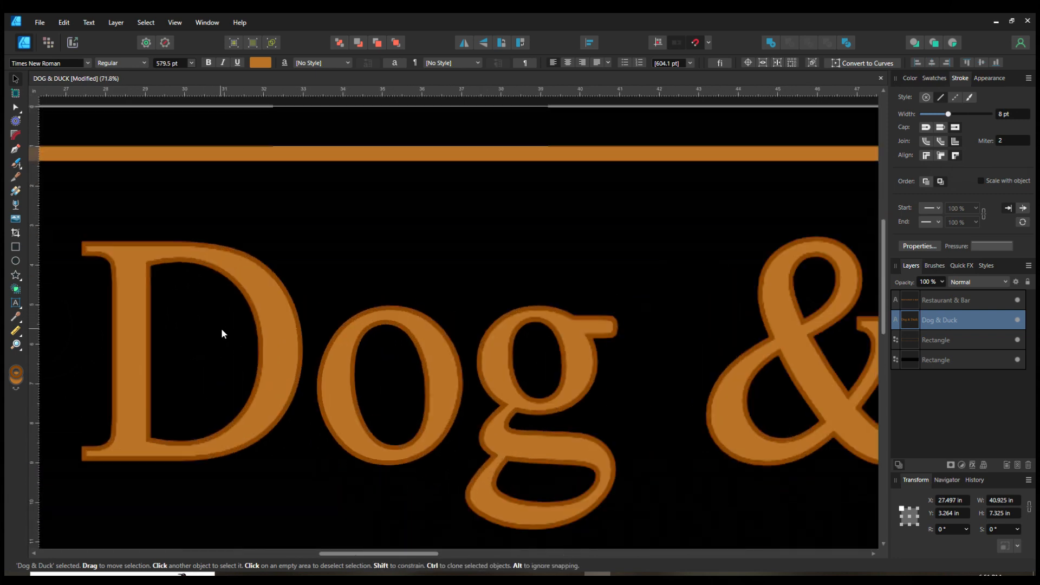
scroll(233, 295, down, 1)
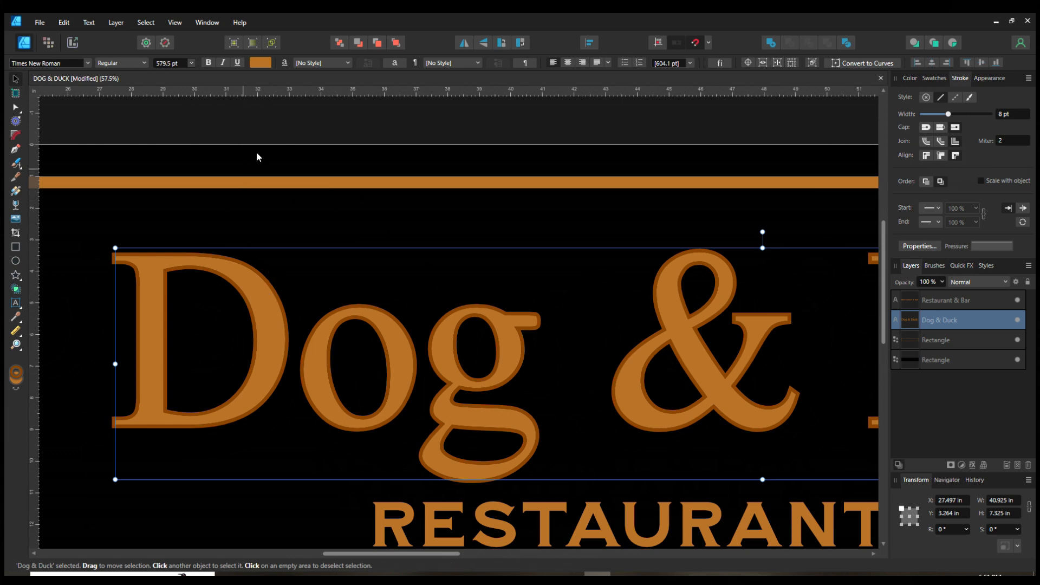
click(272, 46)
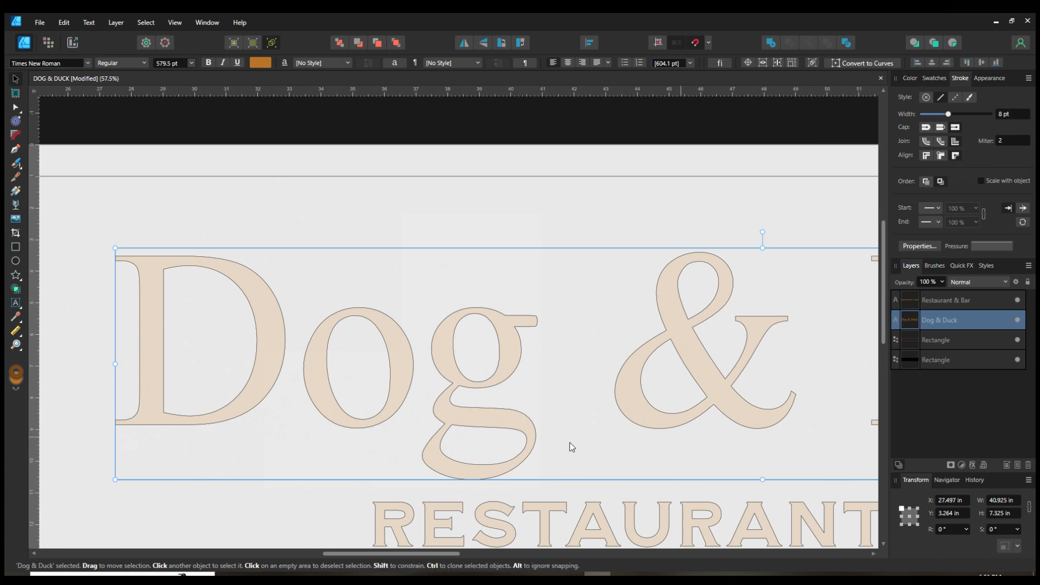
click(272, 43)
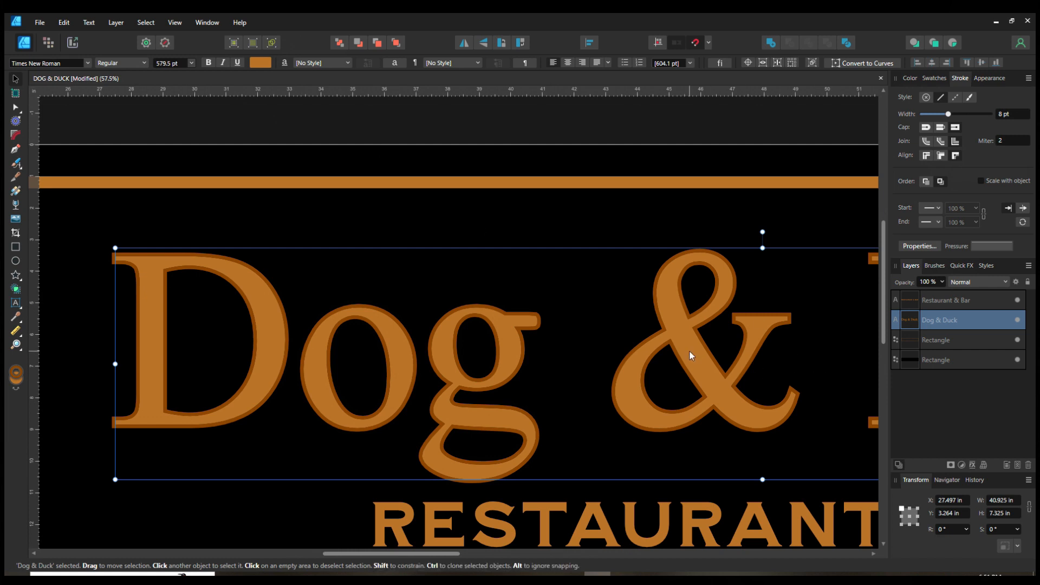
Step: Convert the Dog & Duck title text to curves
double_click(266, 318)
click(266, 318)
click(430, 352)
key(Escape)
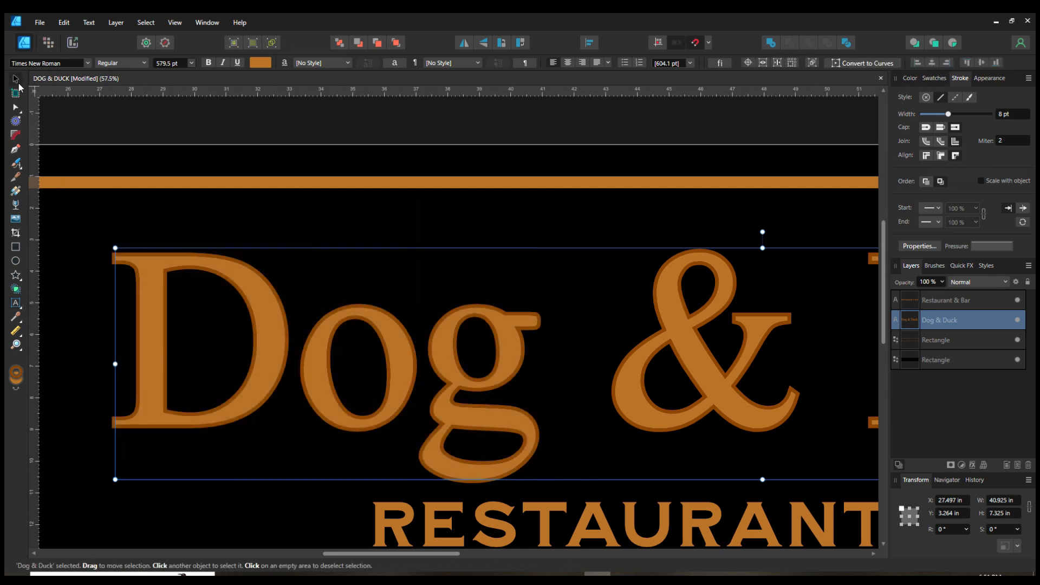
click(125, 24)
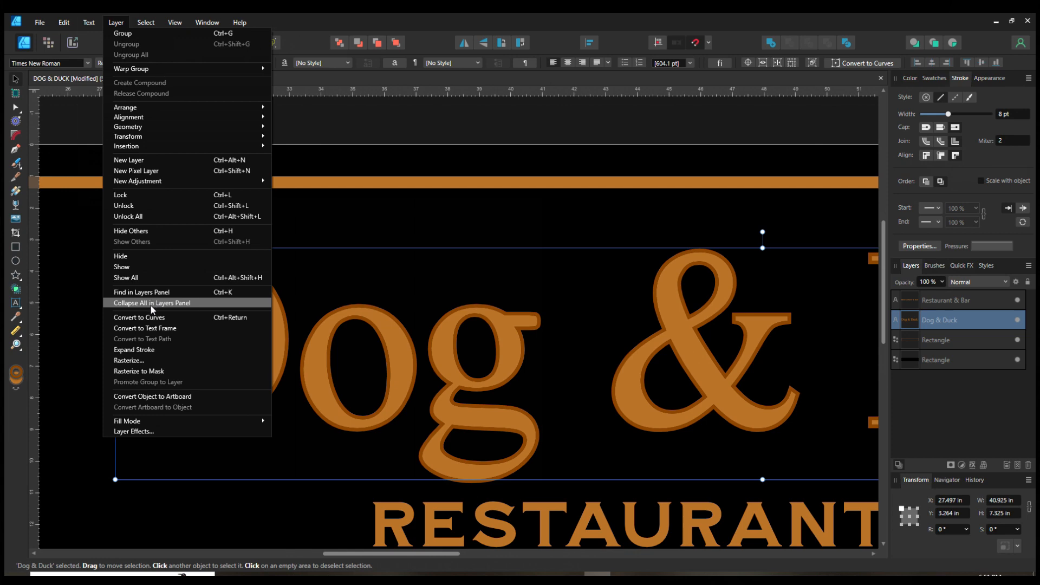
click(152, 320)
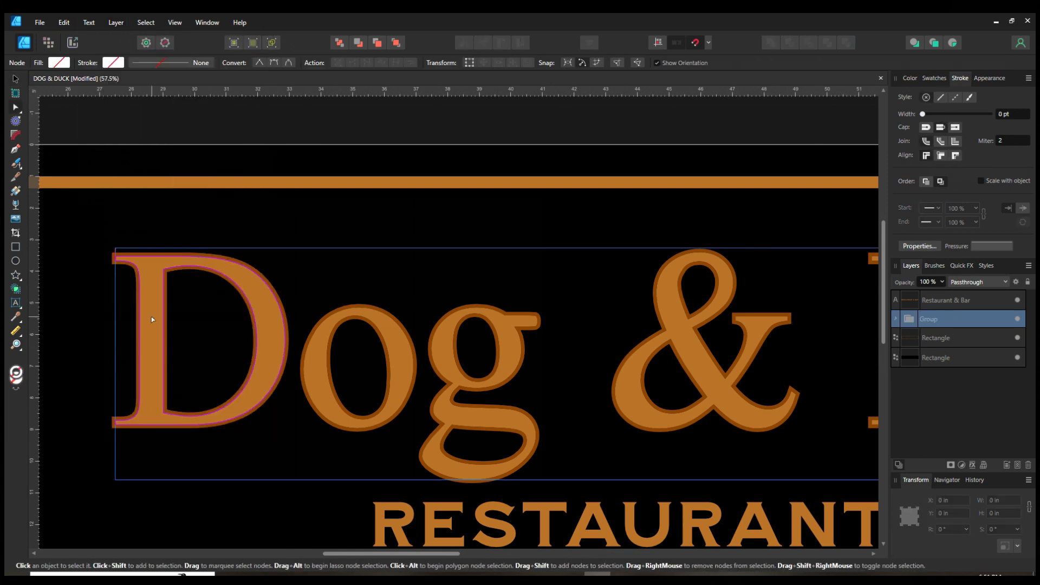
Step: Examine the converted title in wireframe view and browse its letter curves in the expanded layer group
click(268, 45)
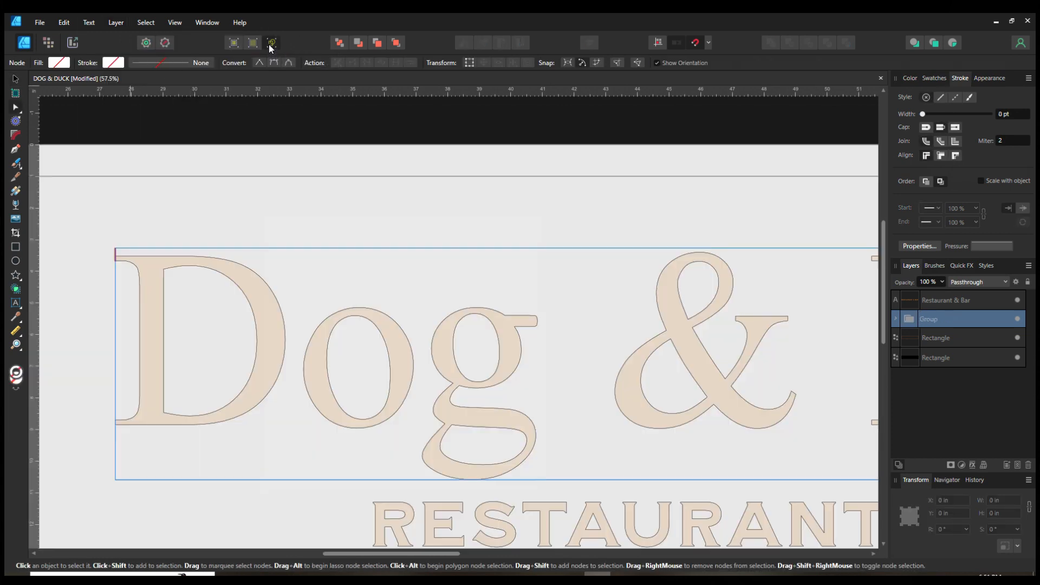
click(269, 45)
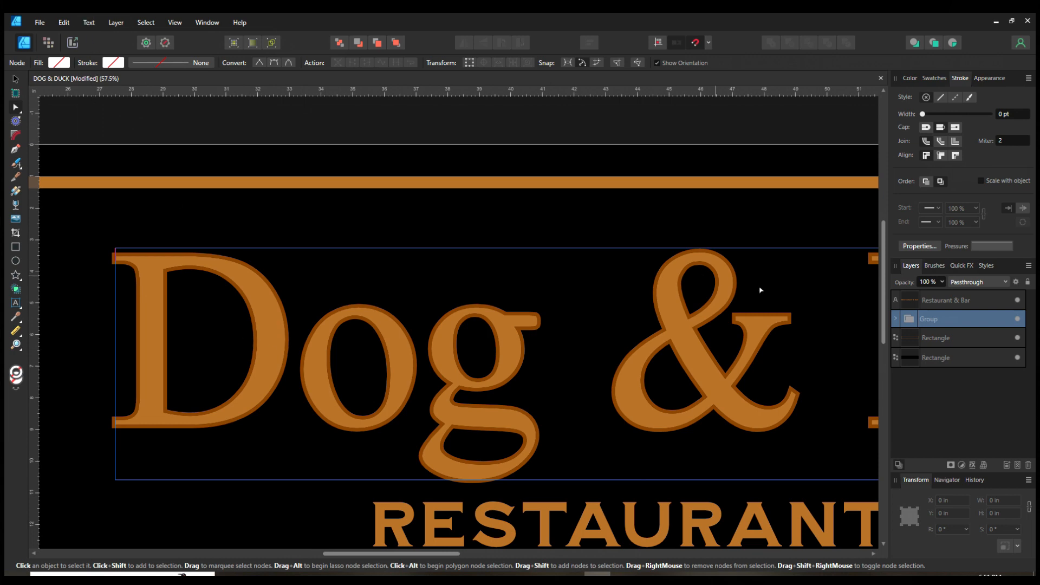
click(895, 319)
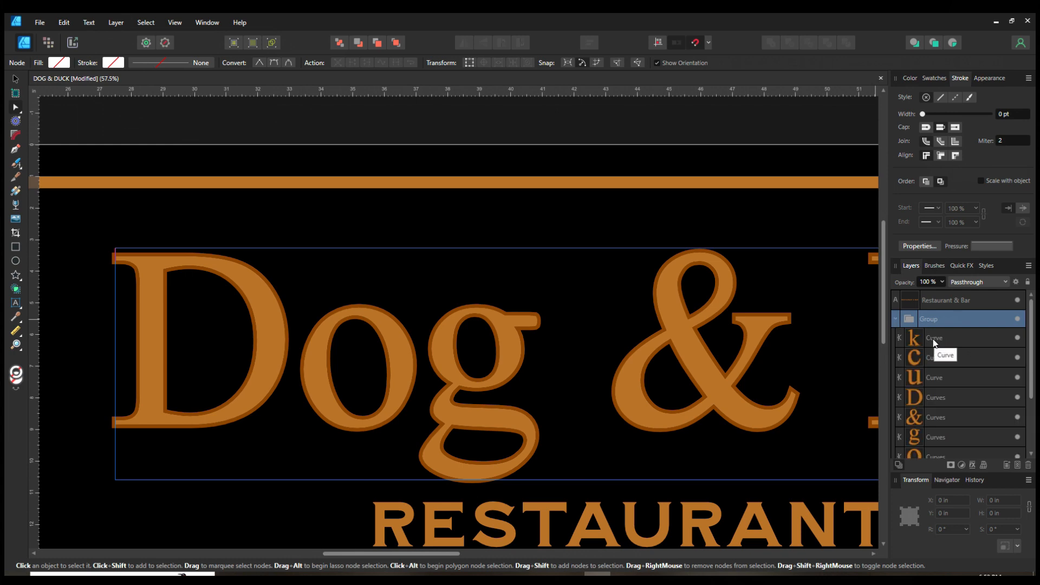
scroll(947, 365, down, 3)
scroll(928, 401, up, 3)
scroll(924, 402, down, 3)
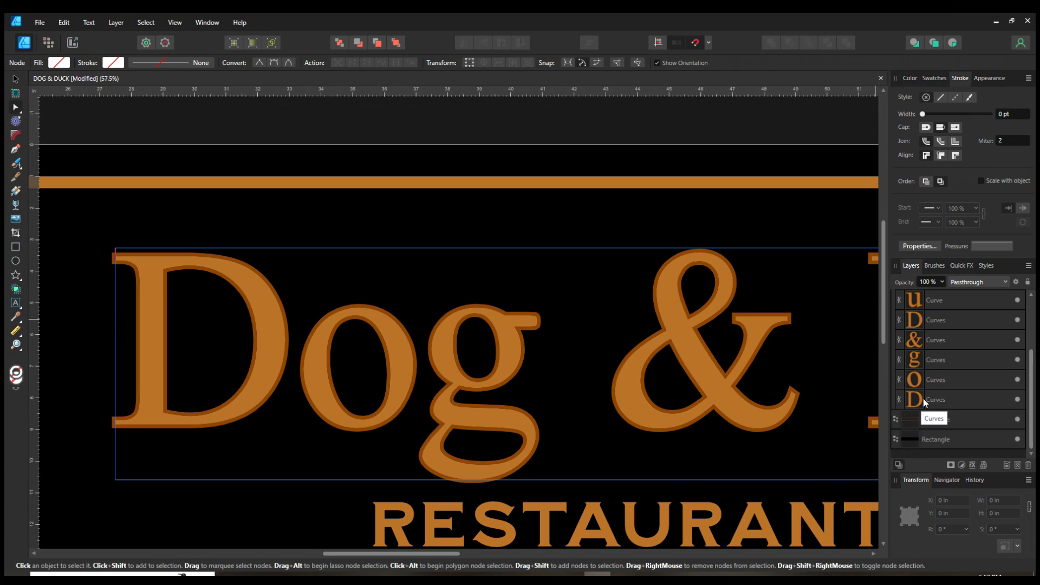
scroll(929, 359, up, 3)
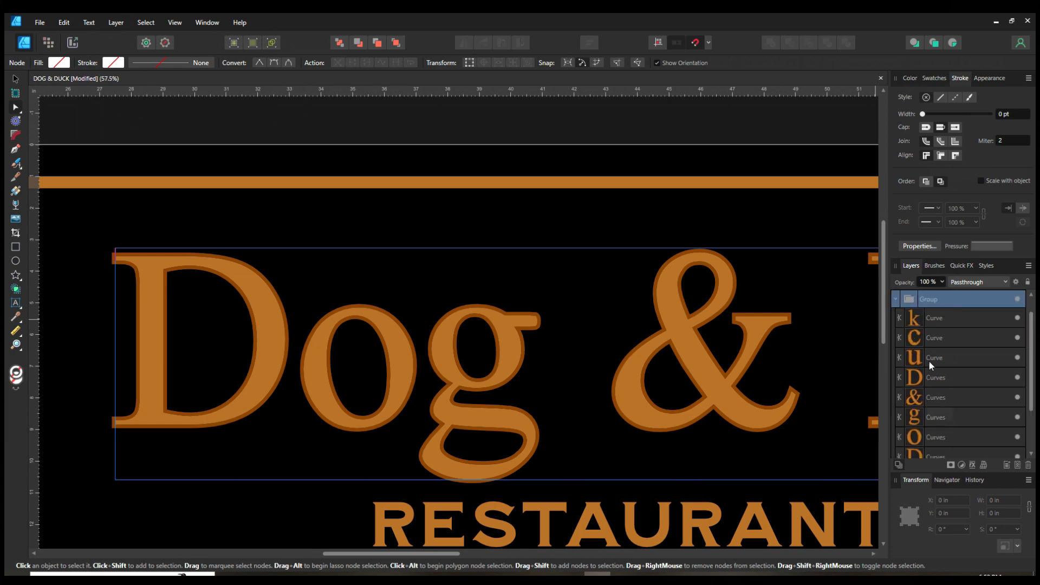
Step: Select all the title's letter curves and increase their stroke width to 10.8 pt
click(929, 320)
scroll(964, 350, down, 3)
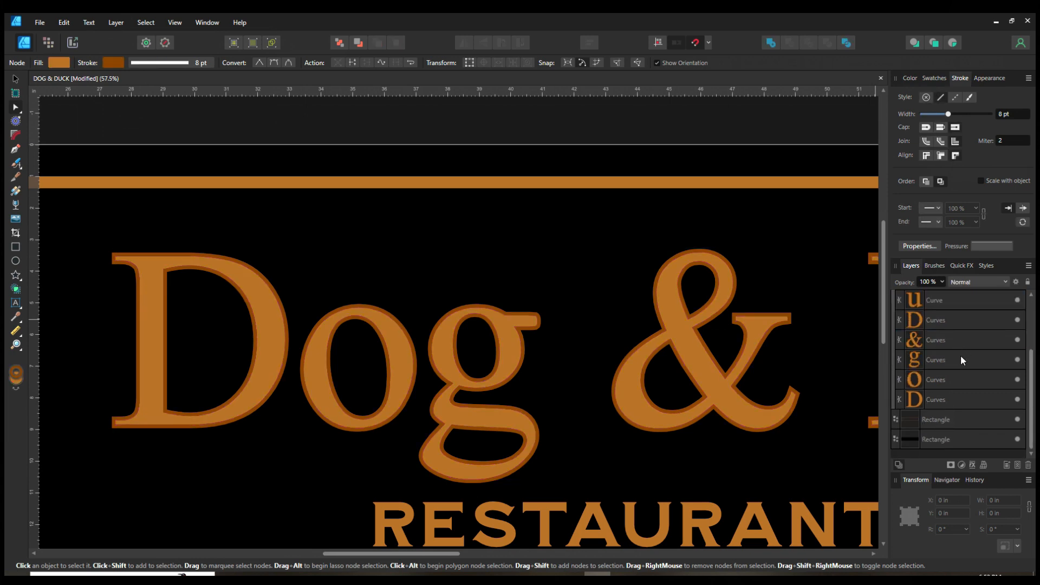
shift+click(934, 403)
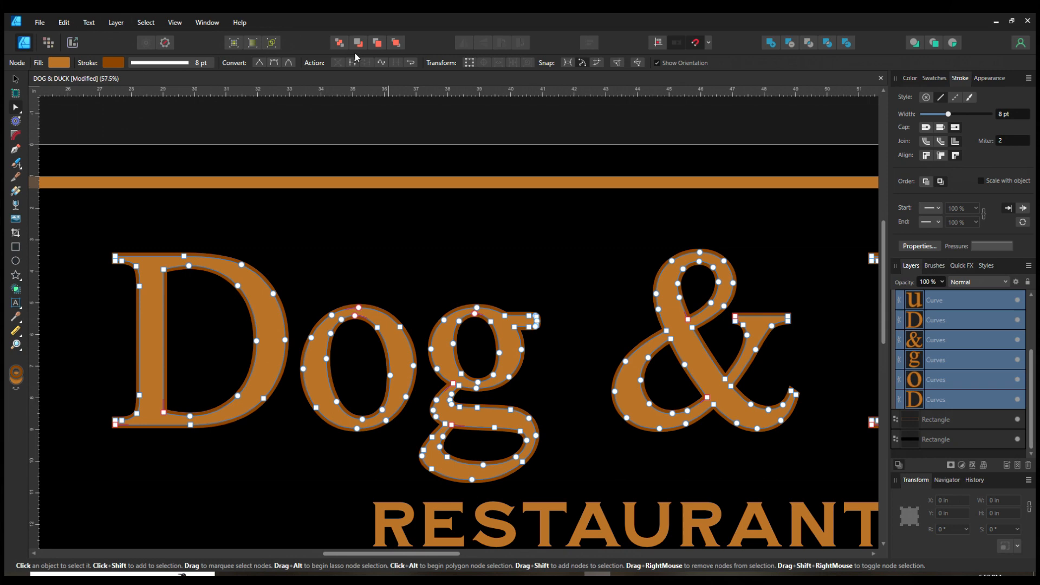
click(112, 24)
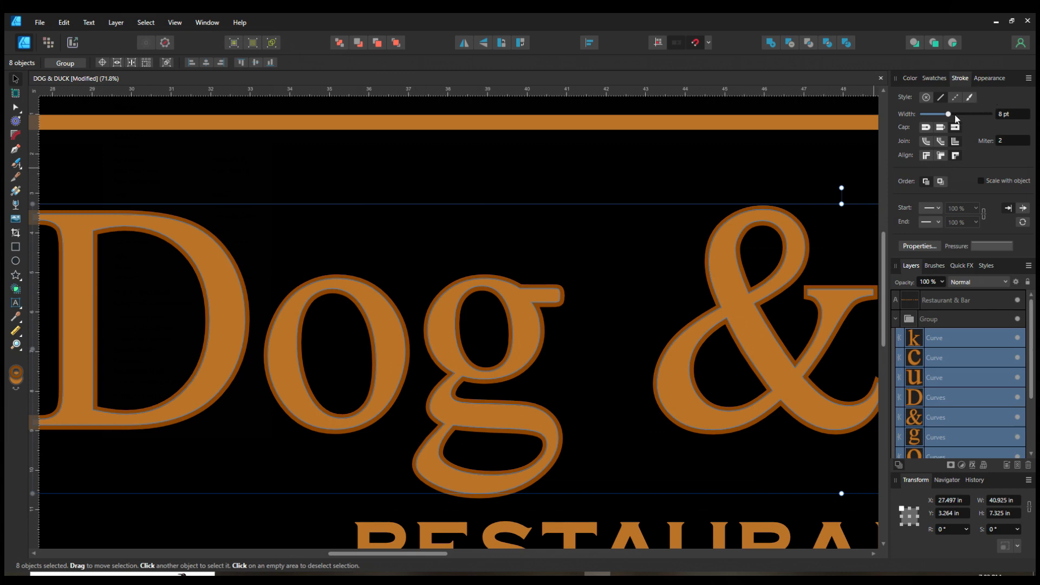
click(952, 114)
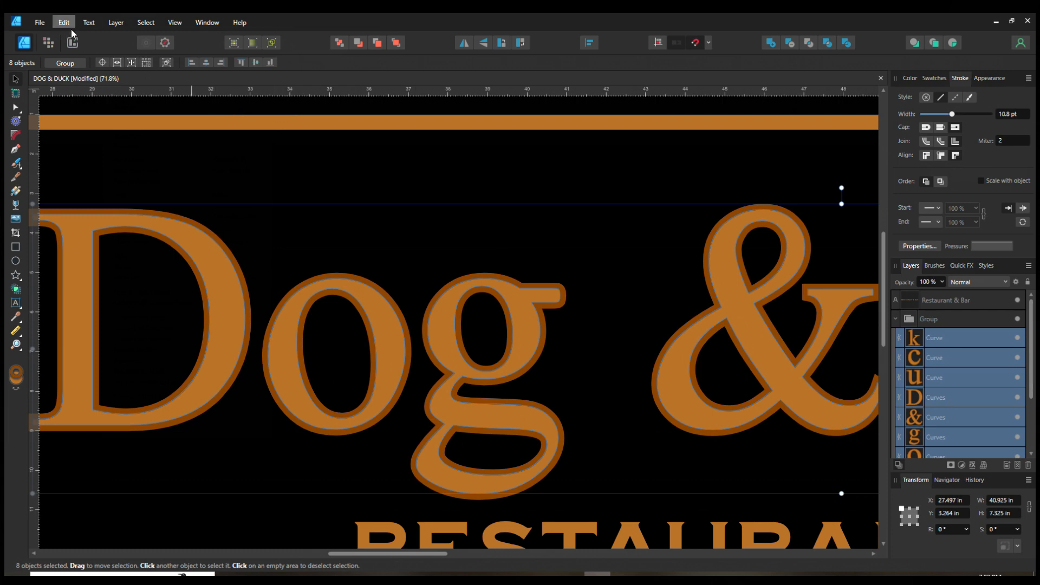
Step: Expand the letters' strokes into separate shapes and group the expanded stroke outlines
click(124, 23)
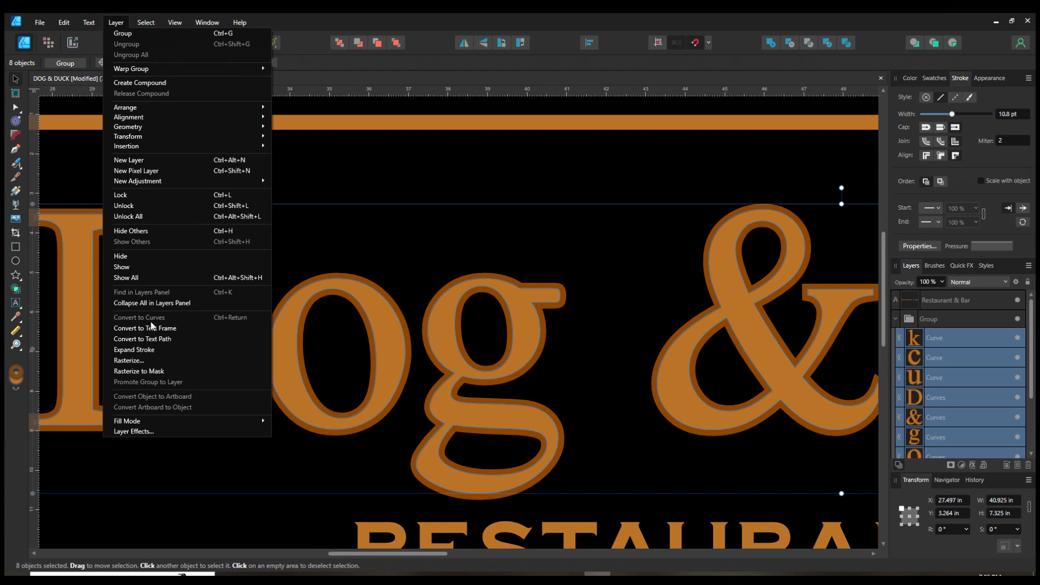
click(135, 349)
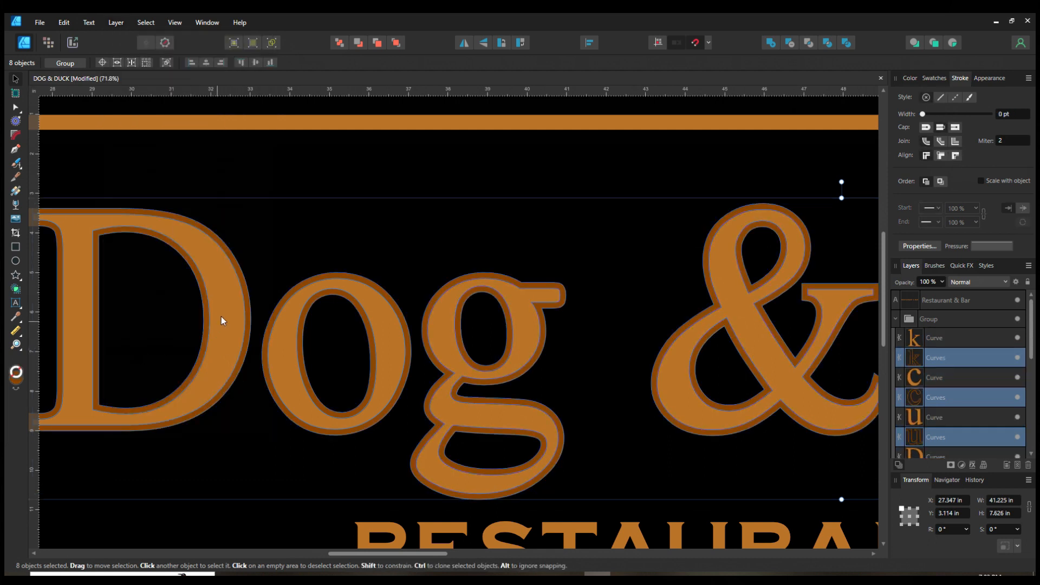
key(ctrl+g)
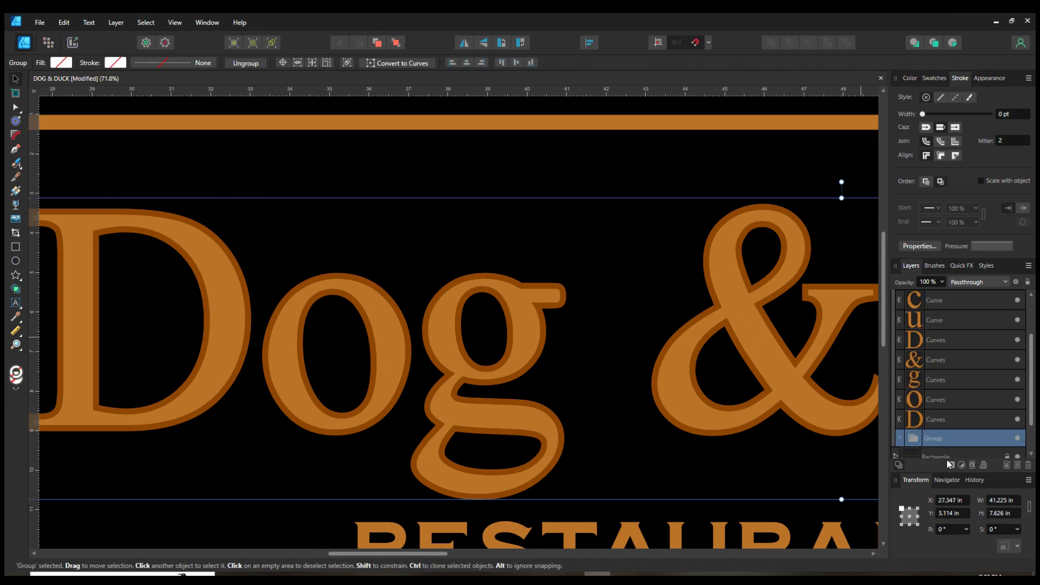
Step: Drag the grouped stroke outlines off the lettering to show them as separate shapes
drag(720, 330, 542, 287)
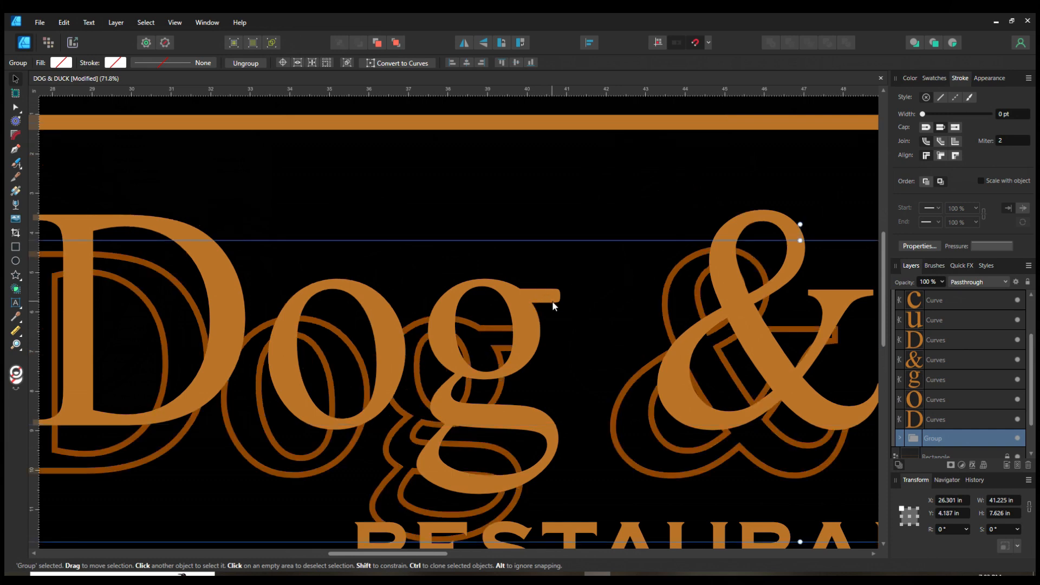
scroll(499, 280, down, 5)
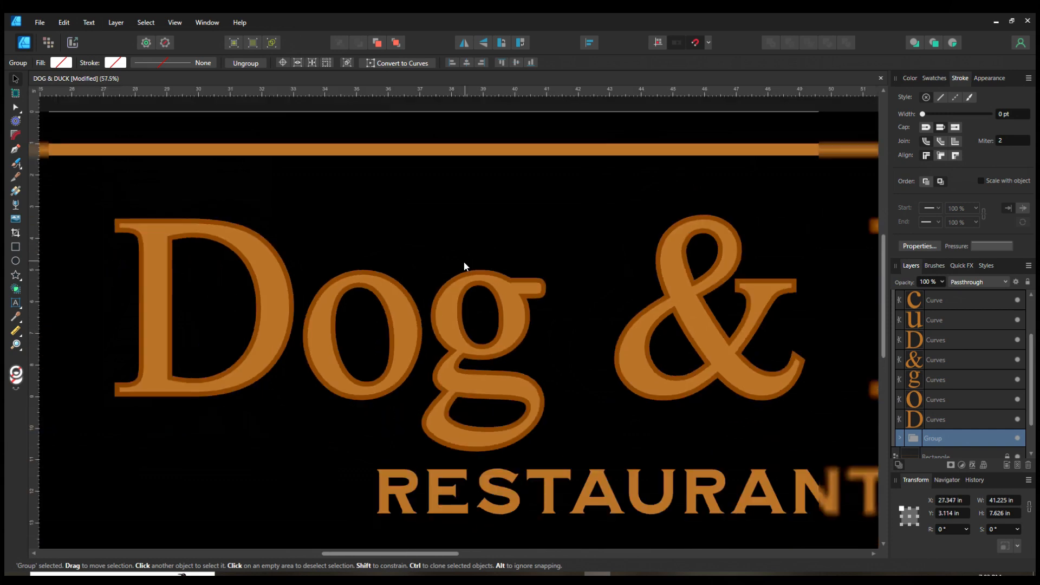
Step: Review the whole banner at different zoom levels and in wireframe view
drag(517, 377, 428, 464)
scroll(463, 426, down, 1)
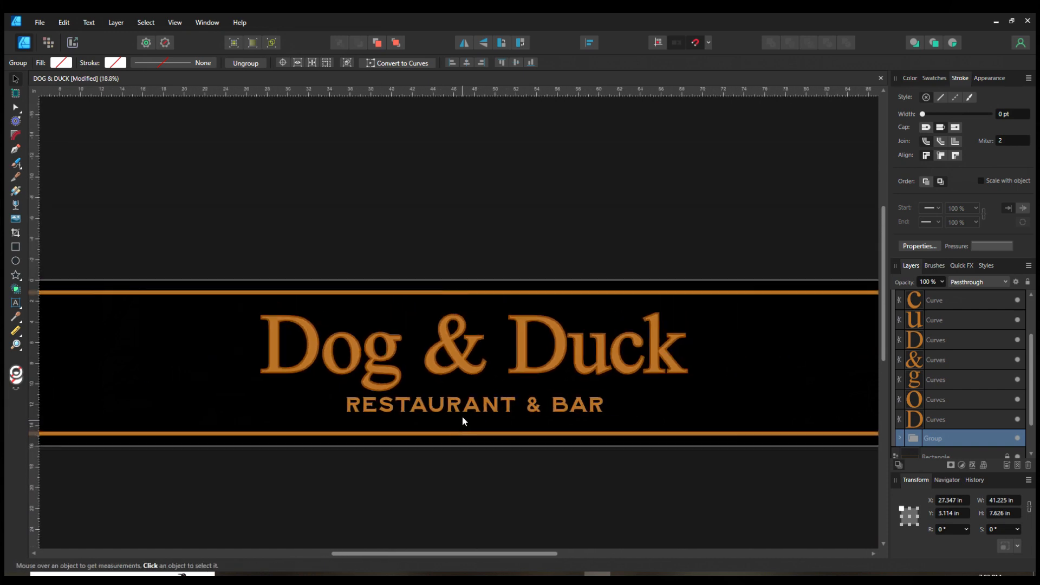
scroll(515, 500, down, 1)
scroll(514, 500, down, 1)
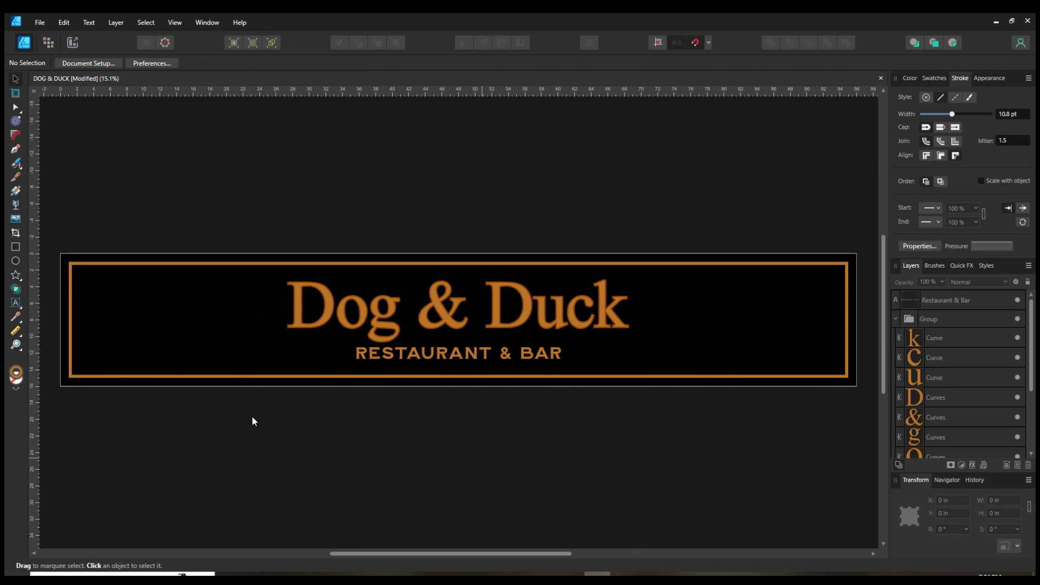
scroll(174, 225, up, 1)
scroll(219, 267, up, 1)
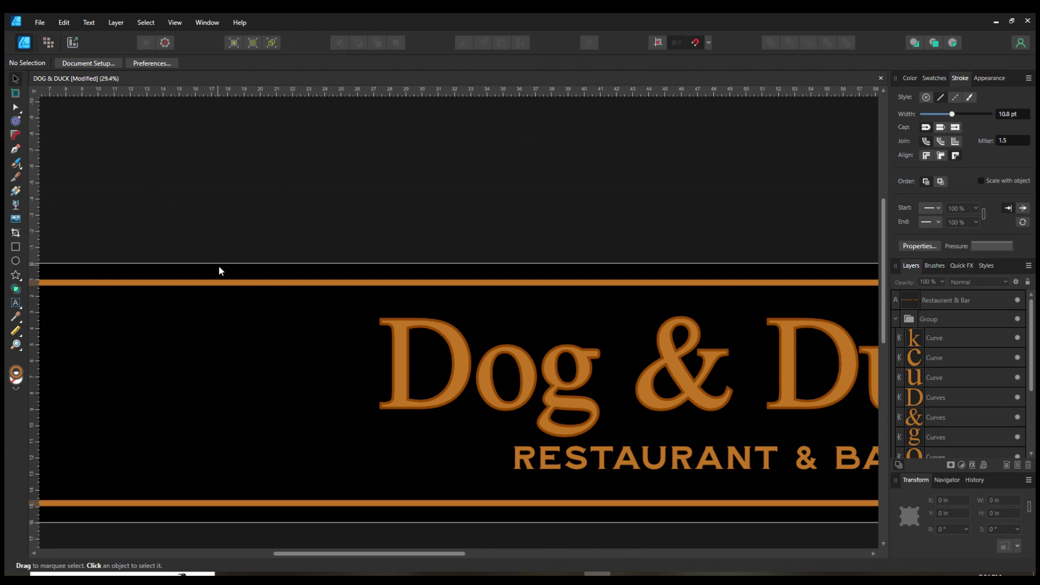
scroll(336, 357, up, 1)
scroll(314, 163, down, 1)
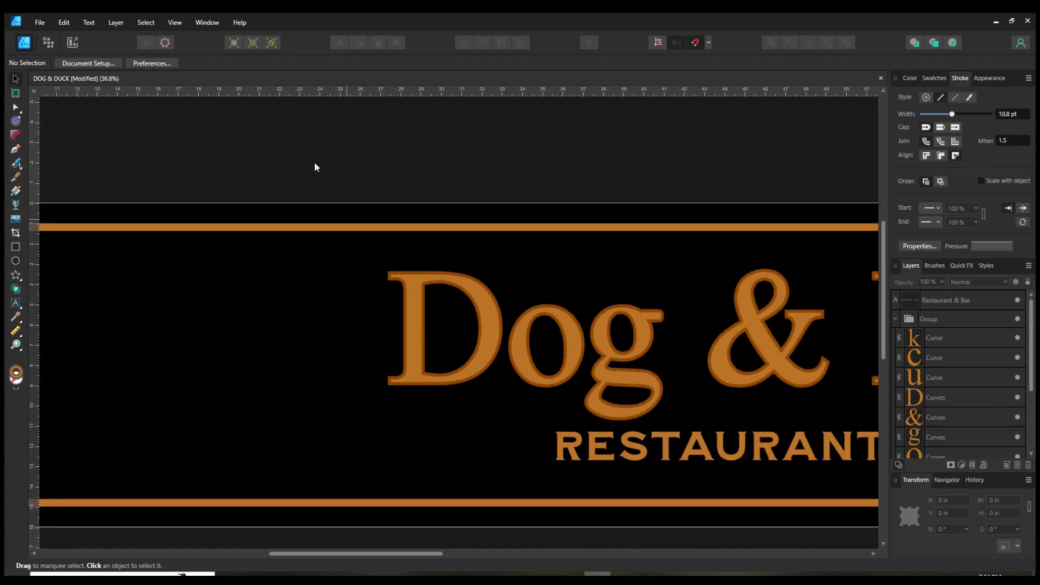
click(273, 44)
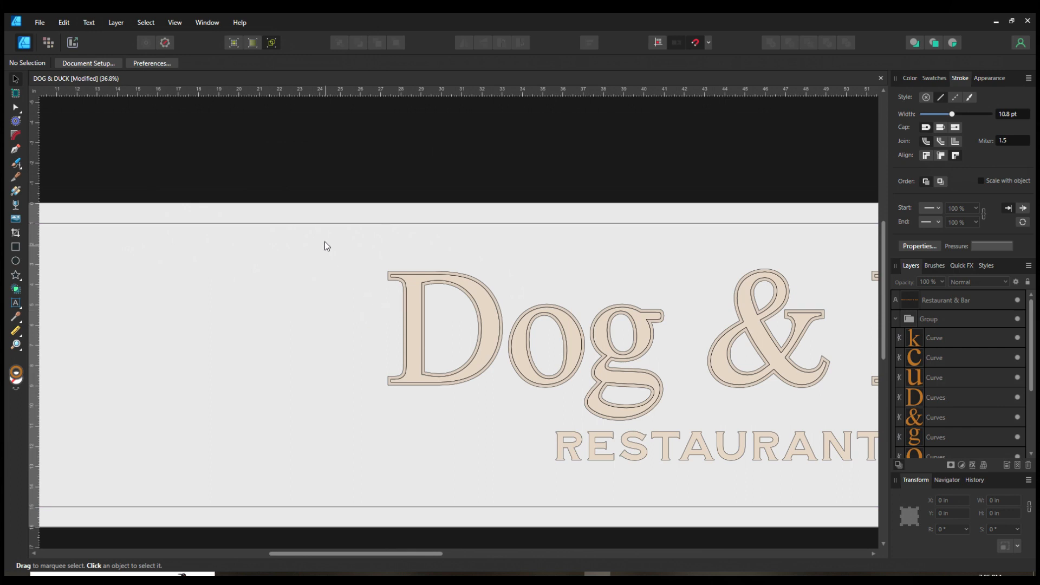
click(276, 41)
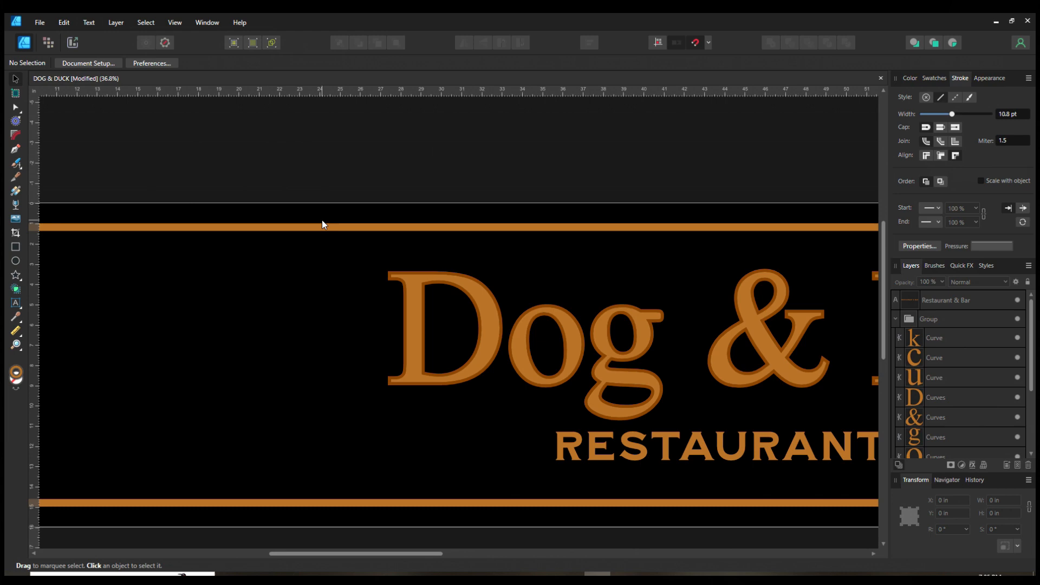
Step: Unlock the inner border rectangle, select it and expand its stroke into curves
scroll(702, 255, down, 5)
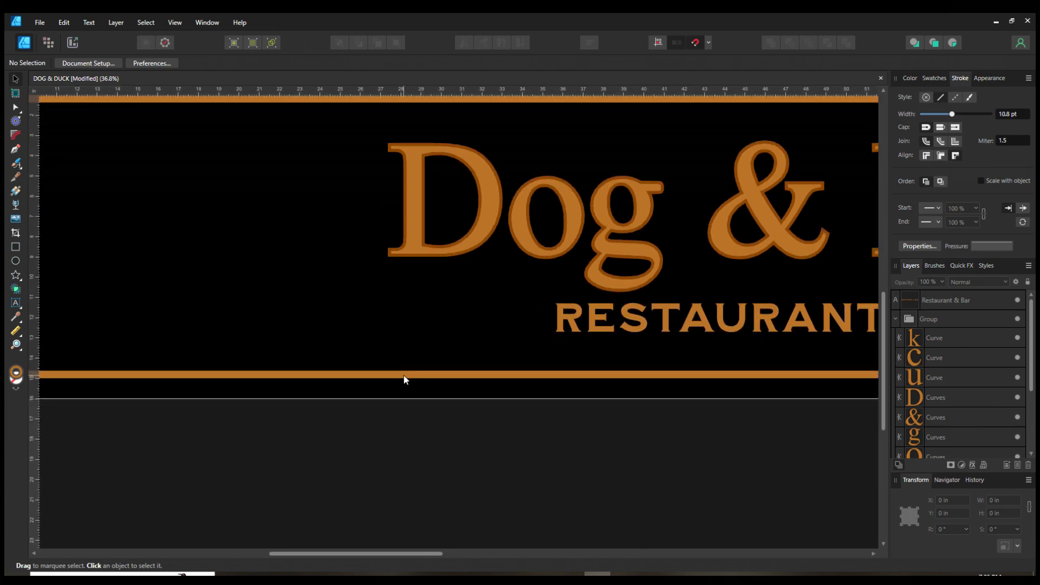
scroll(930, 376, down, 3)
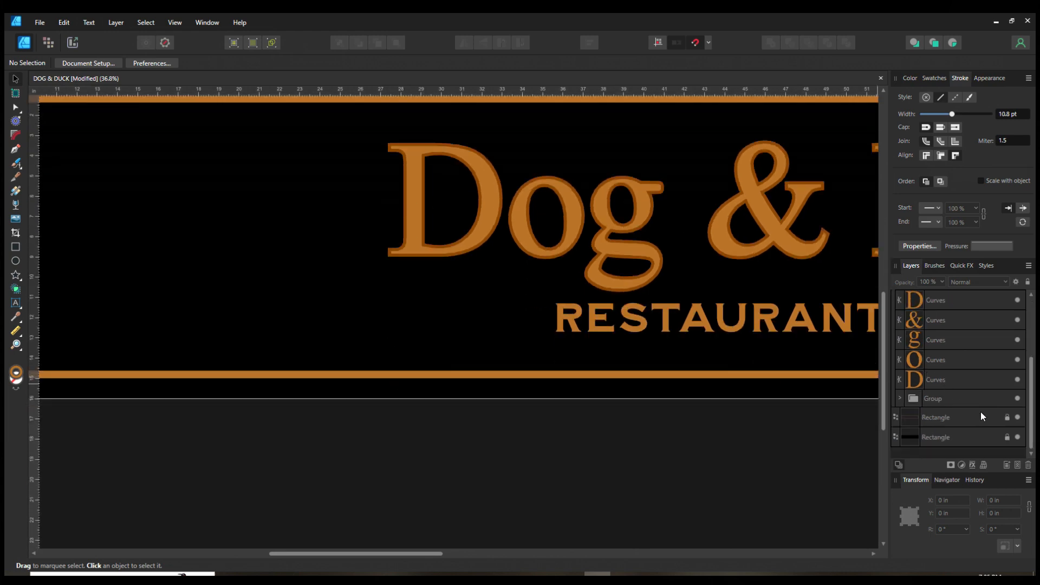
click(1008, 418)
scroll(305, 248, up, 3)
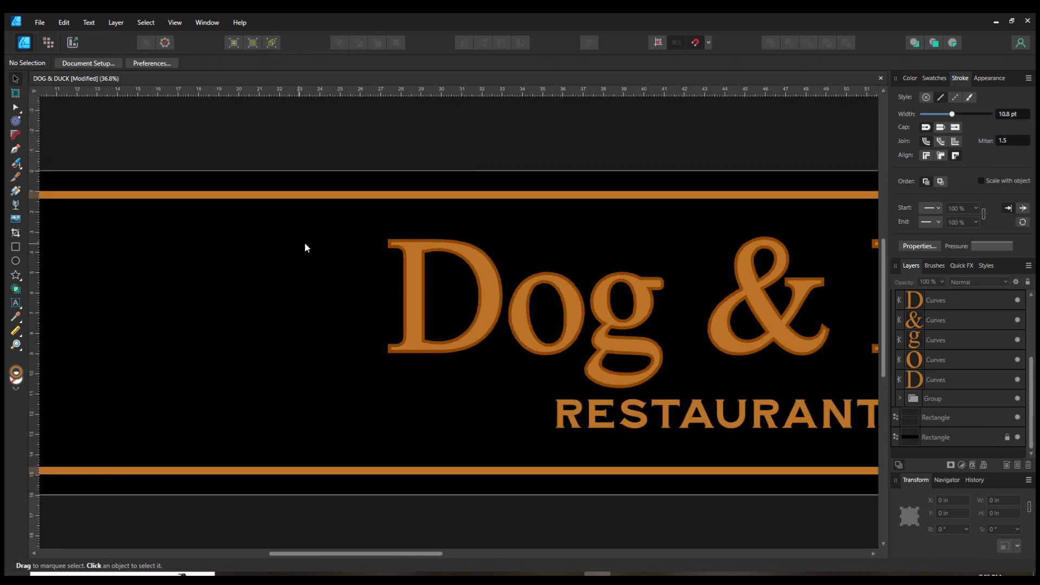
click(324, 195)
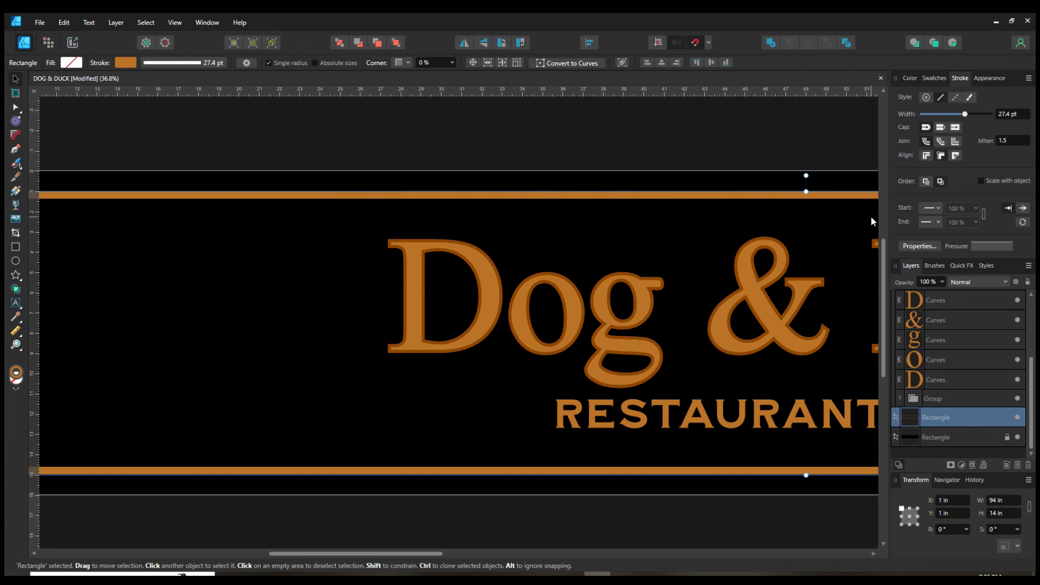
click(120, 24)
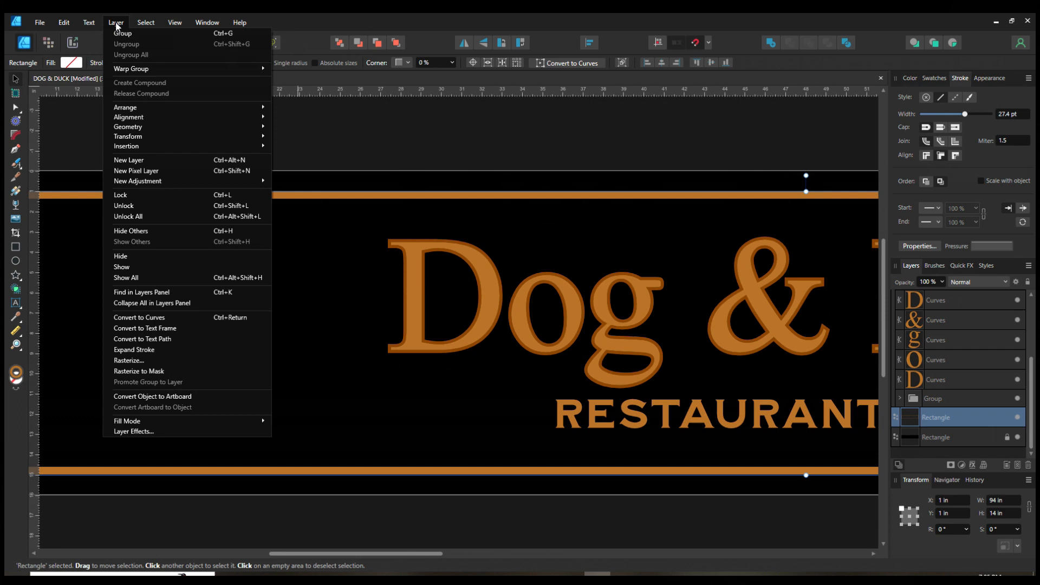
click(120, 350)
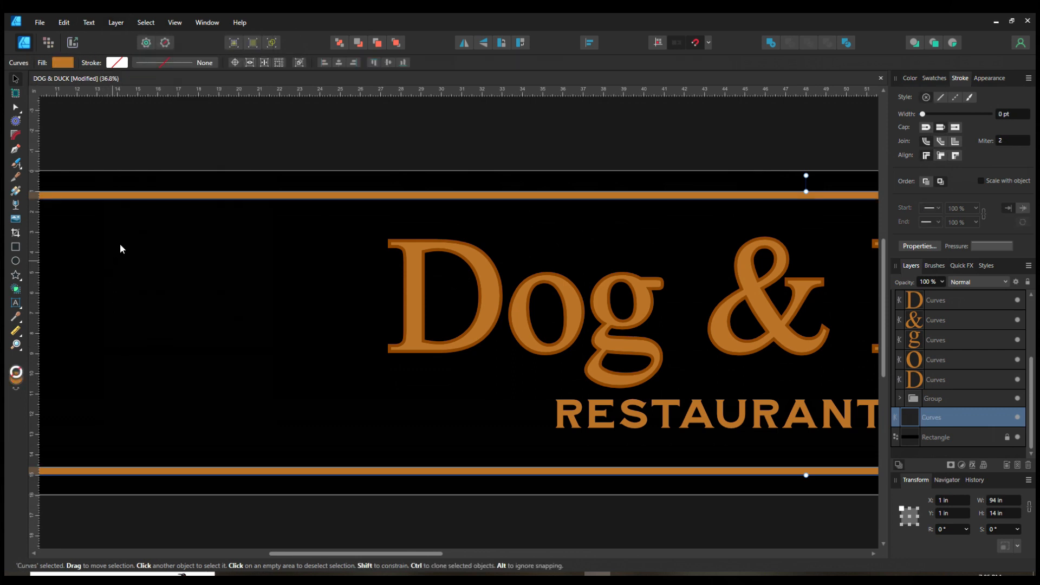
Step: Check the expanded border across the whole banner in wireframe view, then deselect everything
click(272, 43)
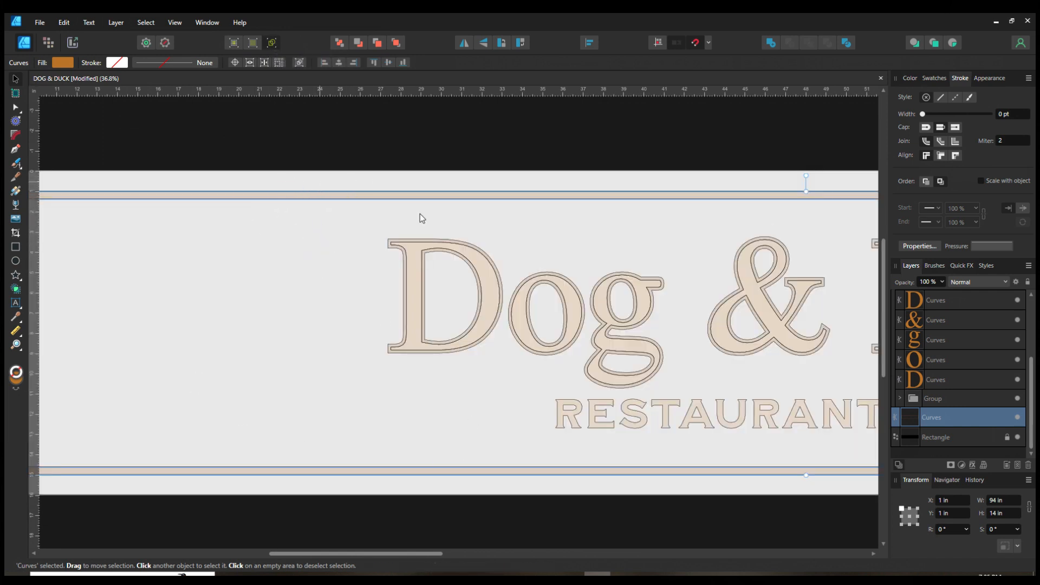
scroll(344, 326, down, 3)
key(space)
drag(559, 482, 471, 469)
scroll(356, 414, down, 1)
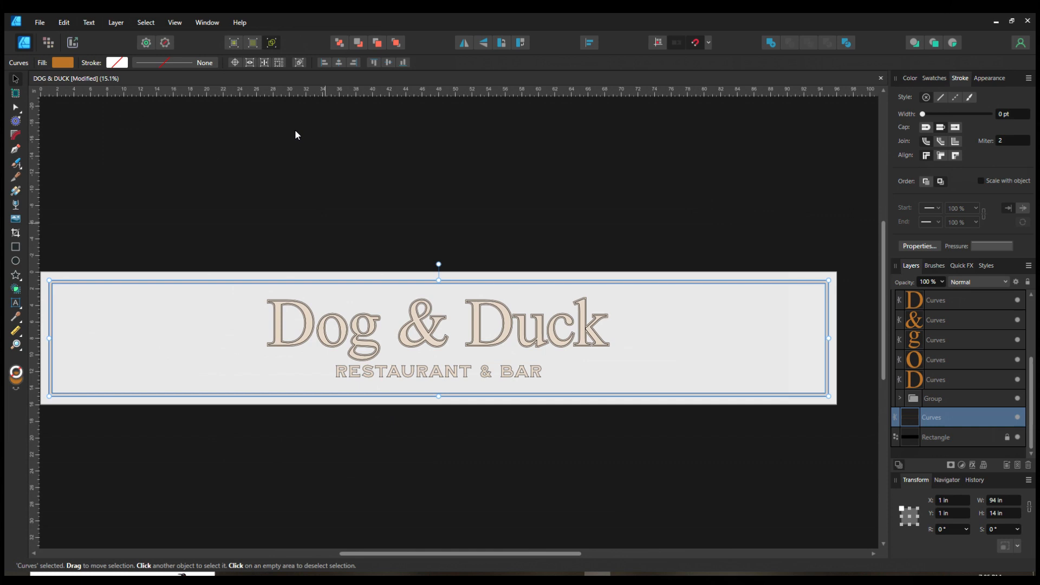
key(space)
drag(355, 450, 380, 422)
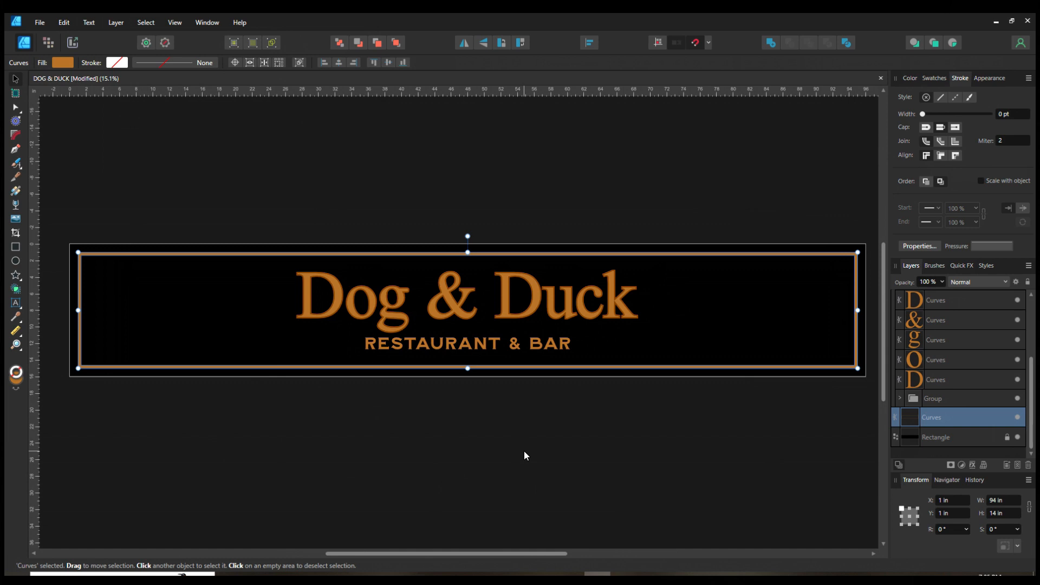
click(374, 440)
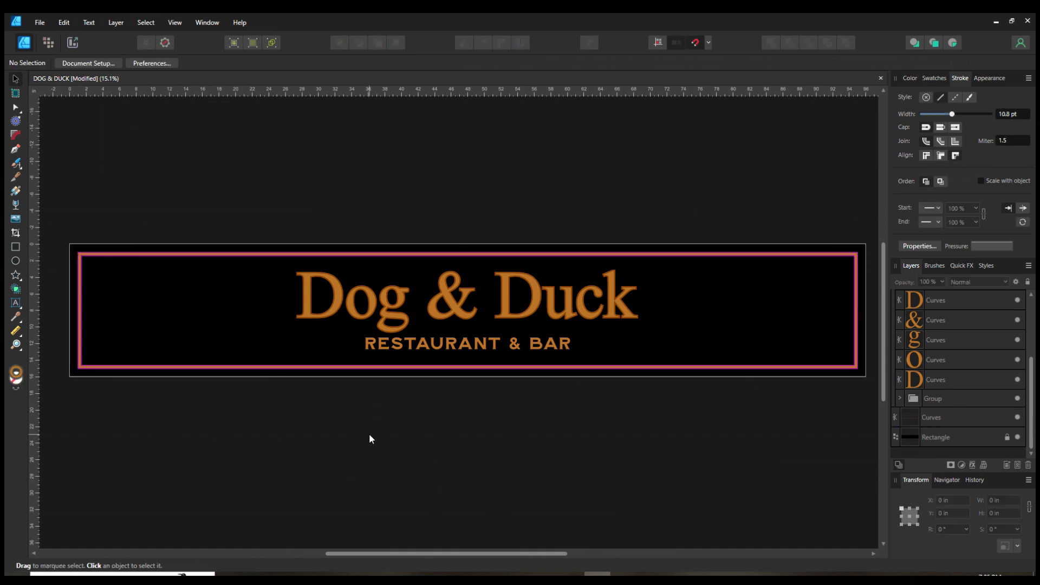